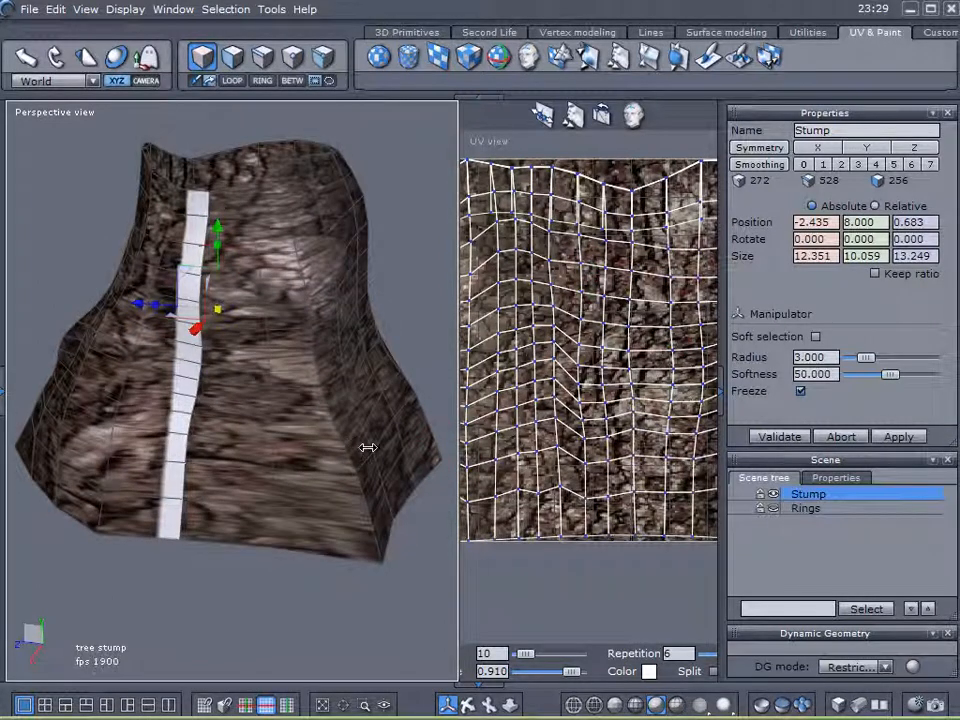
Drag the Perspective/UV splitter left to widen the UV view, then zoom the perspective view.
left_click_drag(323, 450, 325, 450)
middle_click_drag(503, 451, 497, 493)
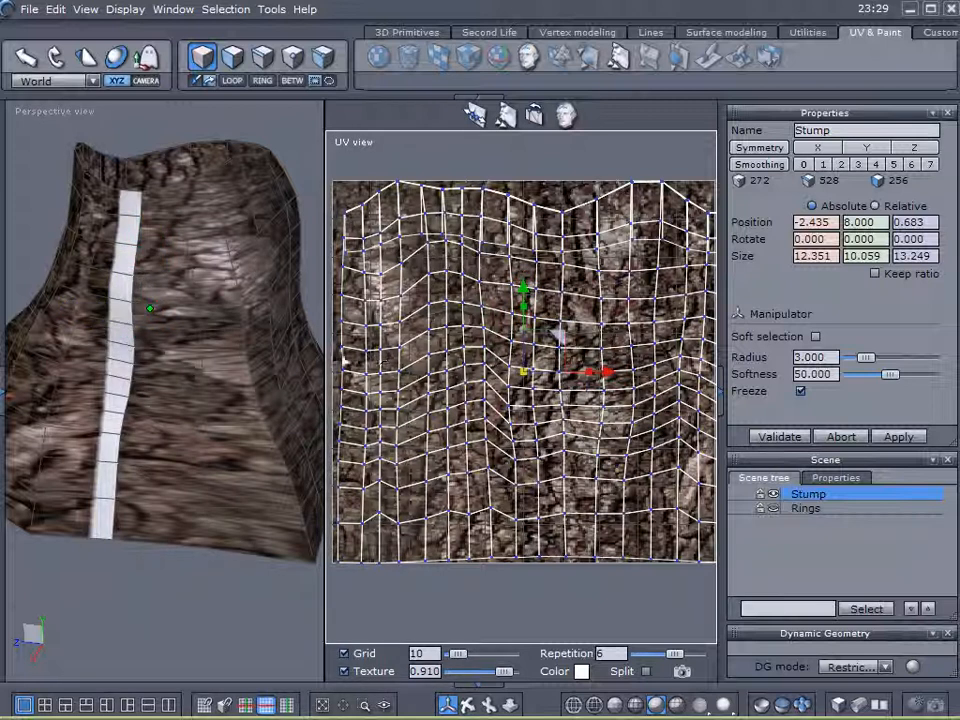
left_click_drag(301, 352, 277, 352)
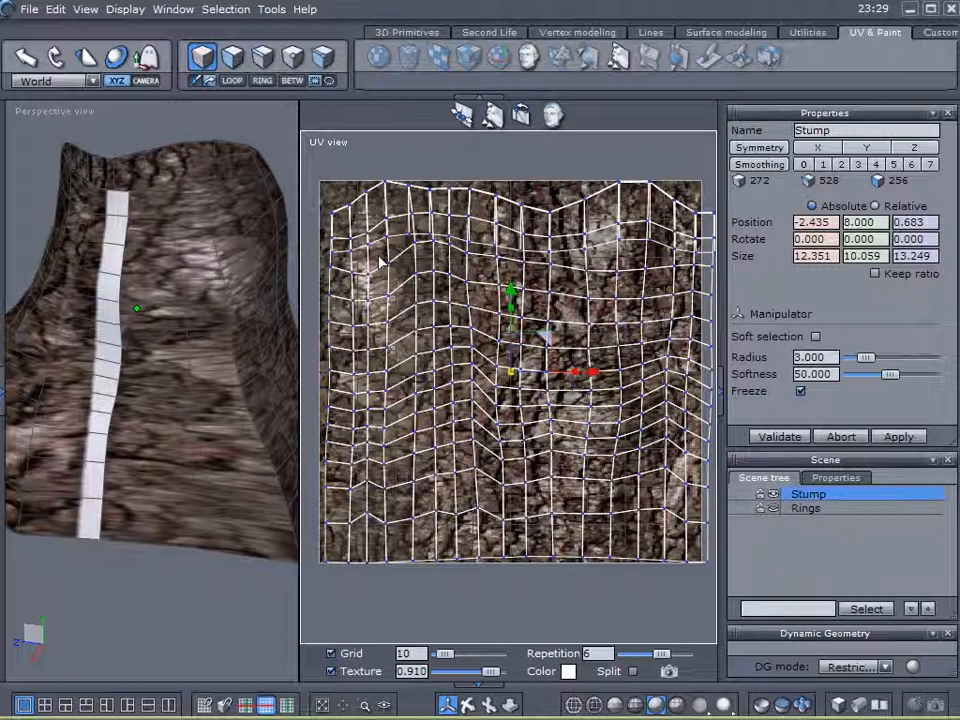
scroll(251, 262, "up", 5)
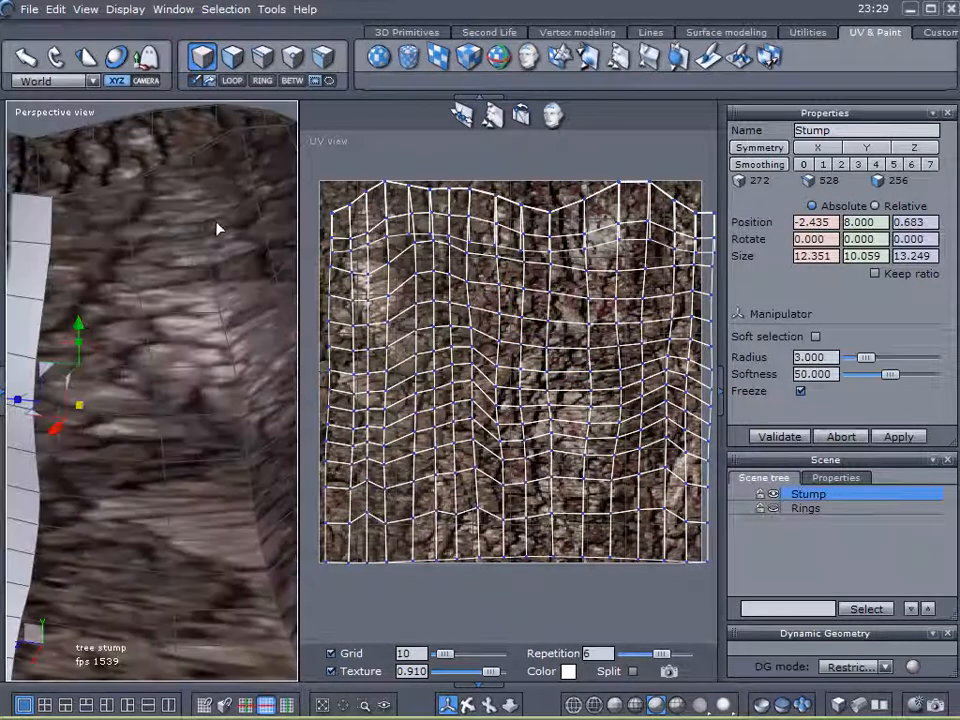
In edge mode, select the stump's inner and outer top-rim edges.
middle_click_drag(217, 228, 221, 234)
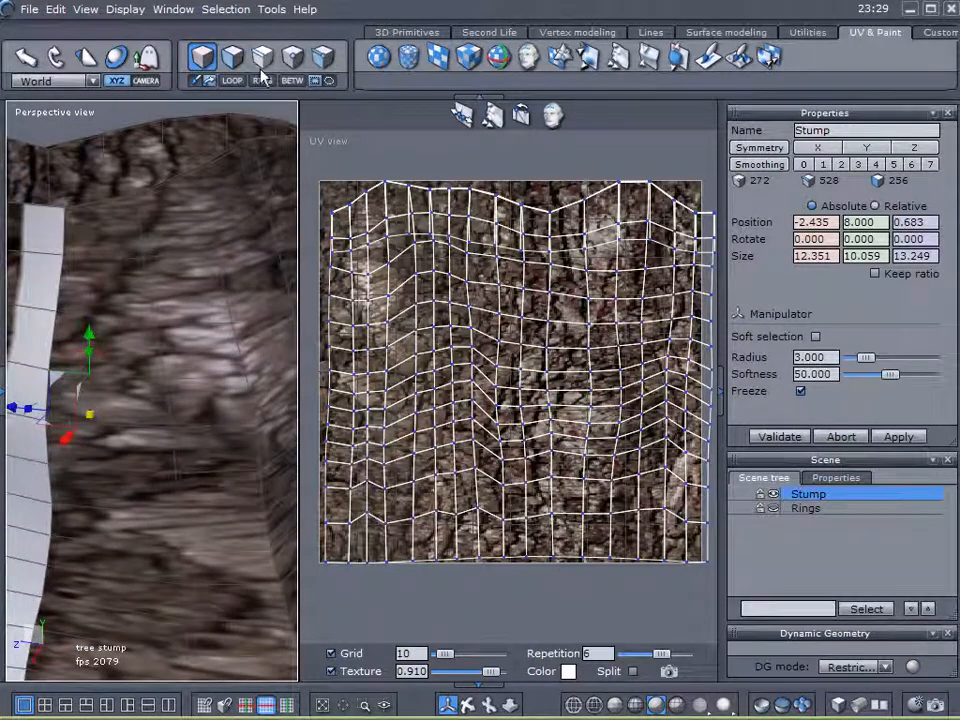
left_click(141, 243)
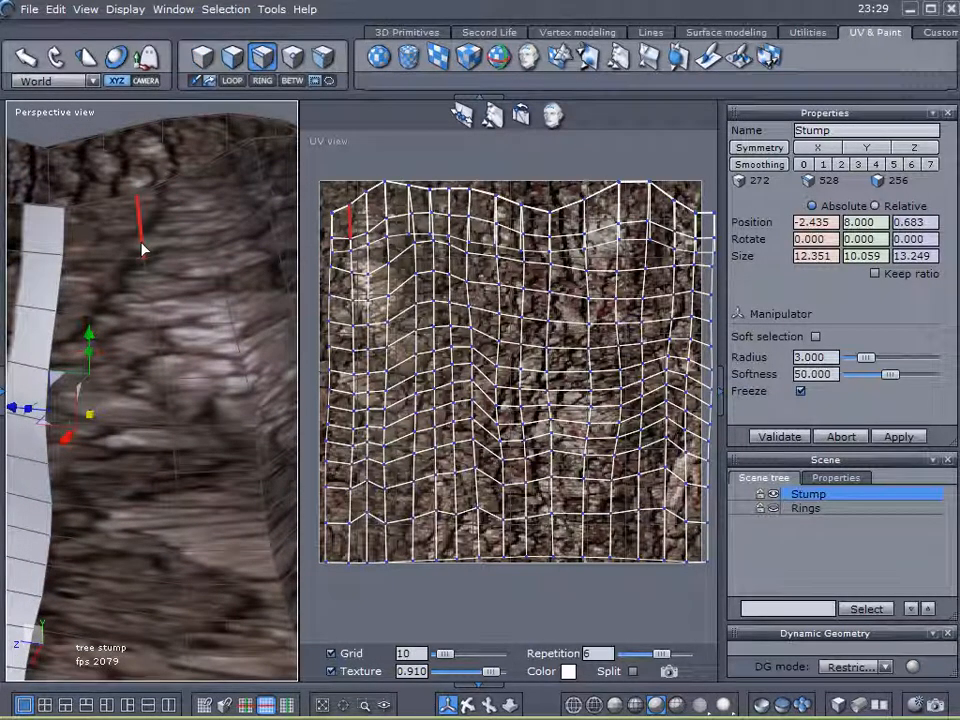
left_click(342, 241)
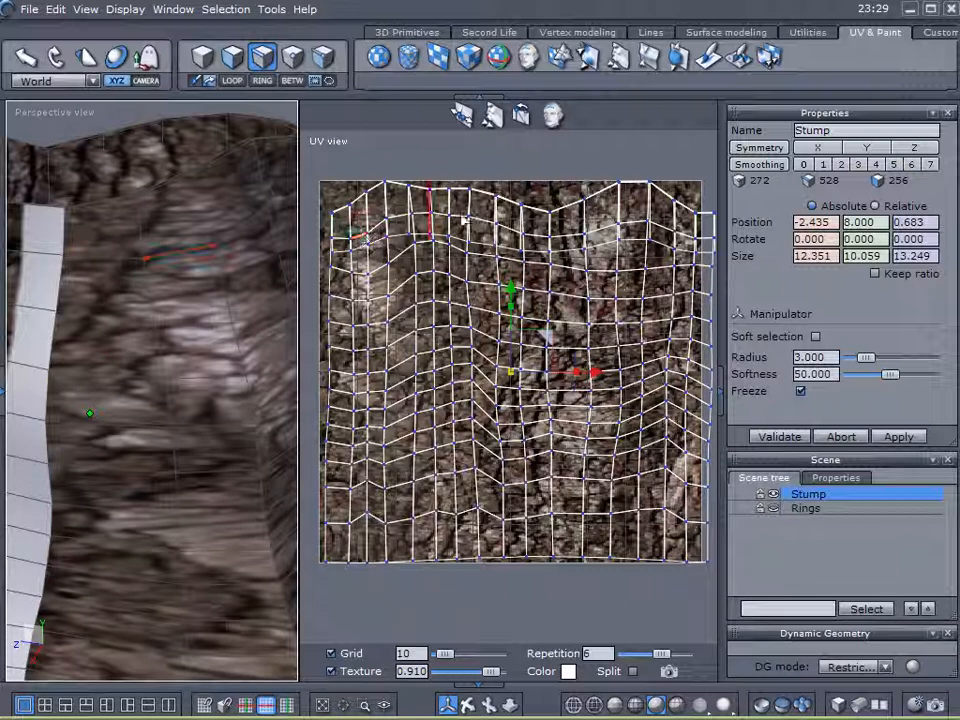
mouse_move(186, 272)
middle_mouse_down()
mouse_move(171, 343)
mouse_move(200, 270)
middle_mouse_up()
left_click(175, 183)
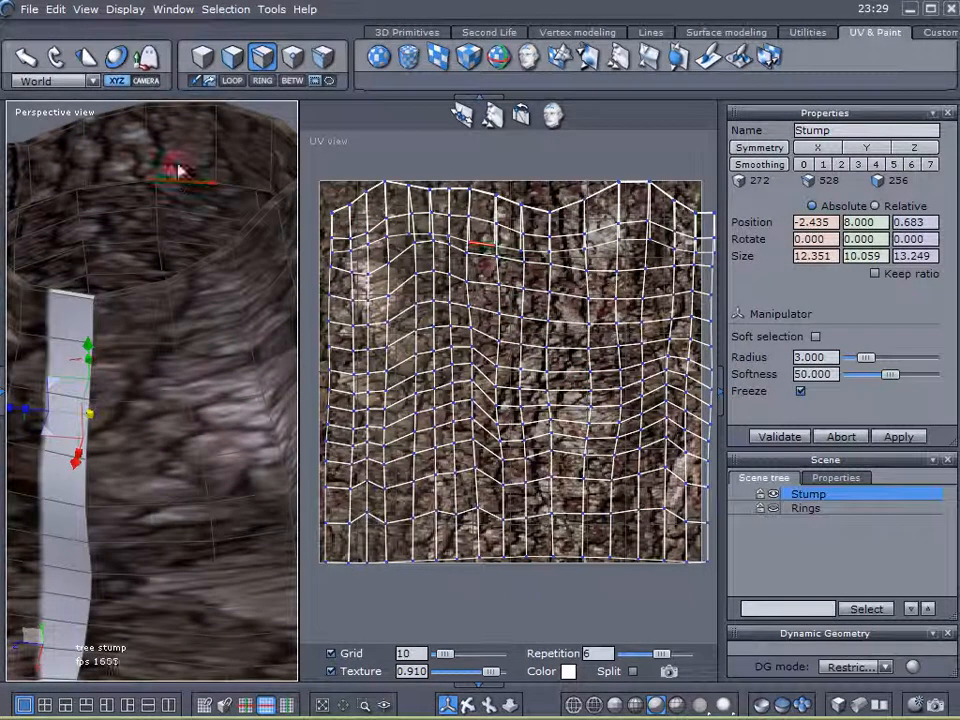
left_click(181, 107, "shift")
middle_click_drag(194, 297, 212, 232)
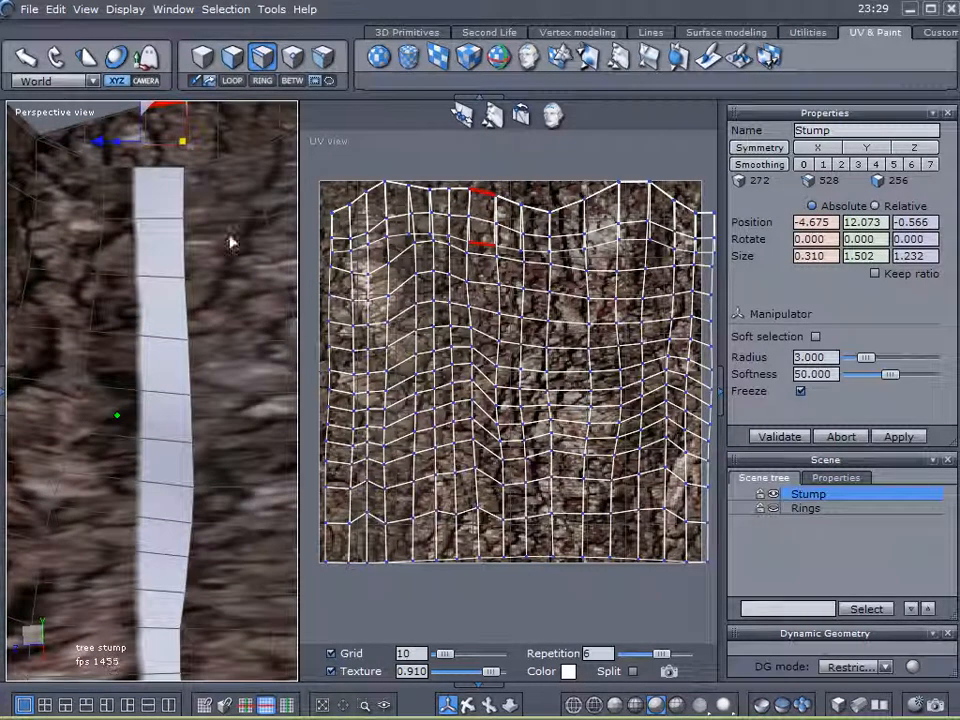
middle_click_drag(212, 176, 95, 455)
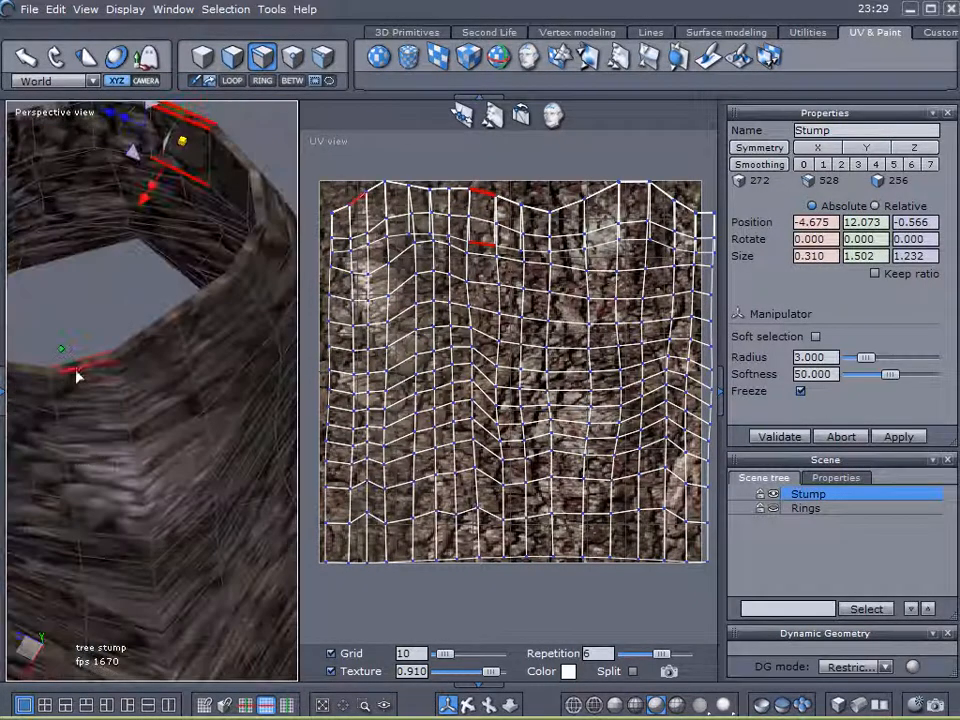
middle_click_drag(79, 358, 135, 227)
left_click(482, 213)
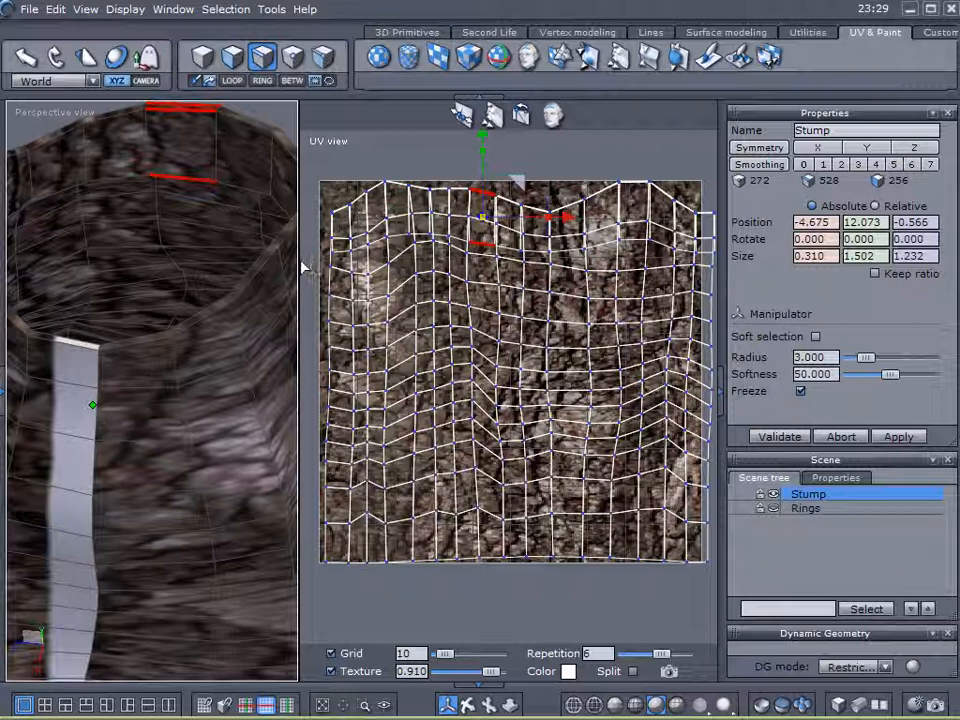
Widen the UV view further, pan the UV map, and select another rim edge.
left_click_drag(305, 268, 259, 259)
scroll(528, 256, "up", 2)
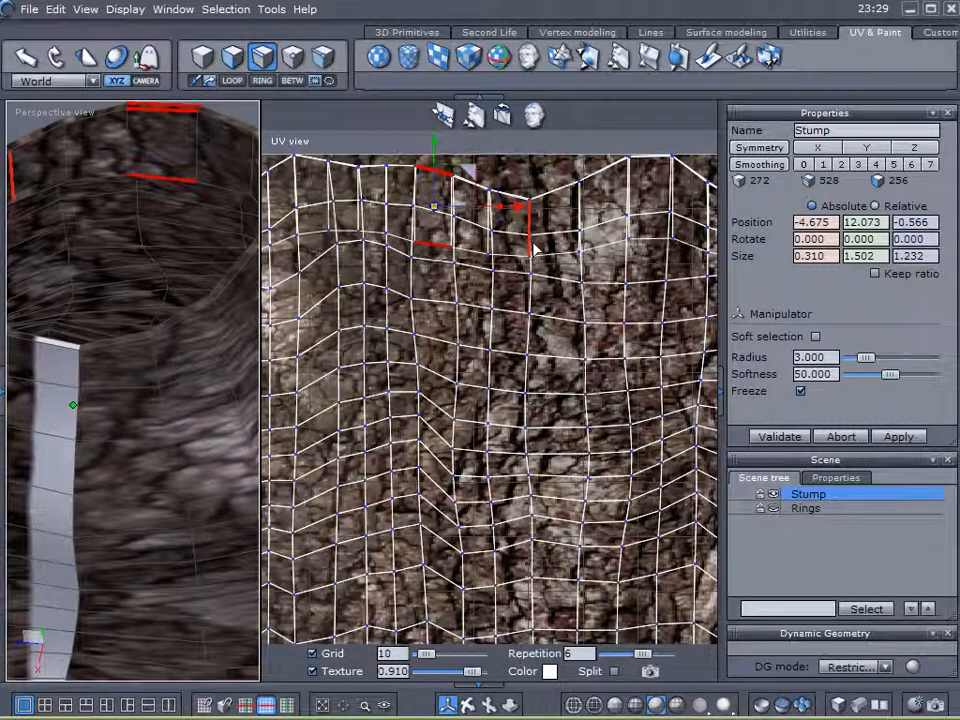
scroll(583, 256, "down", 1)
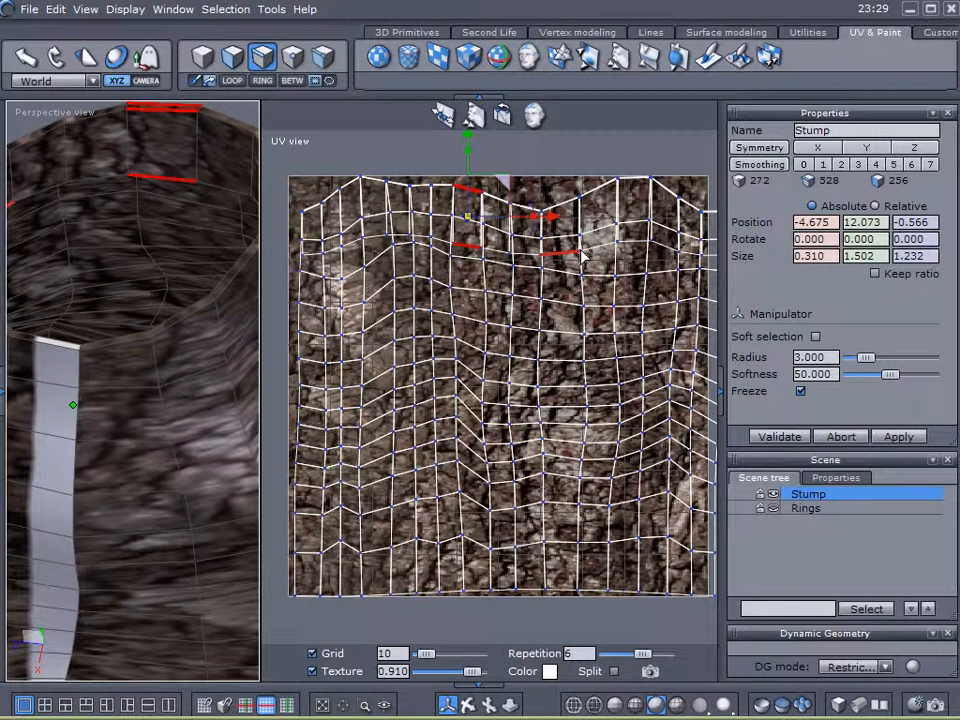
middle_click_drag(583, 266, 601, 282)
middle_click_drag(250, 250, 151, 246)
left_click(199, 337)
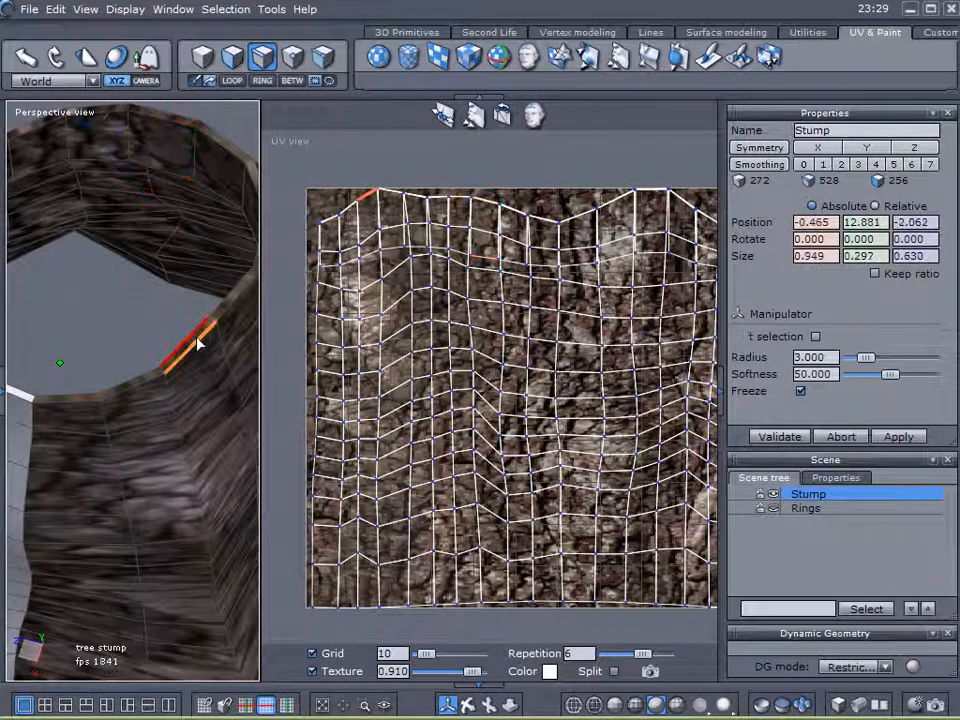
Select the whole top-rim edge loop with LOOP and move its UVs vertically.
left_click(236, 86)
middle_click_drag(523, 276, 514, 323)
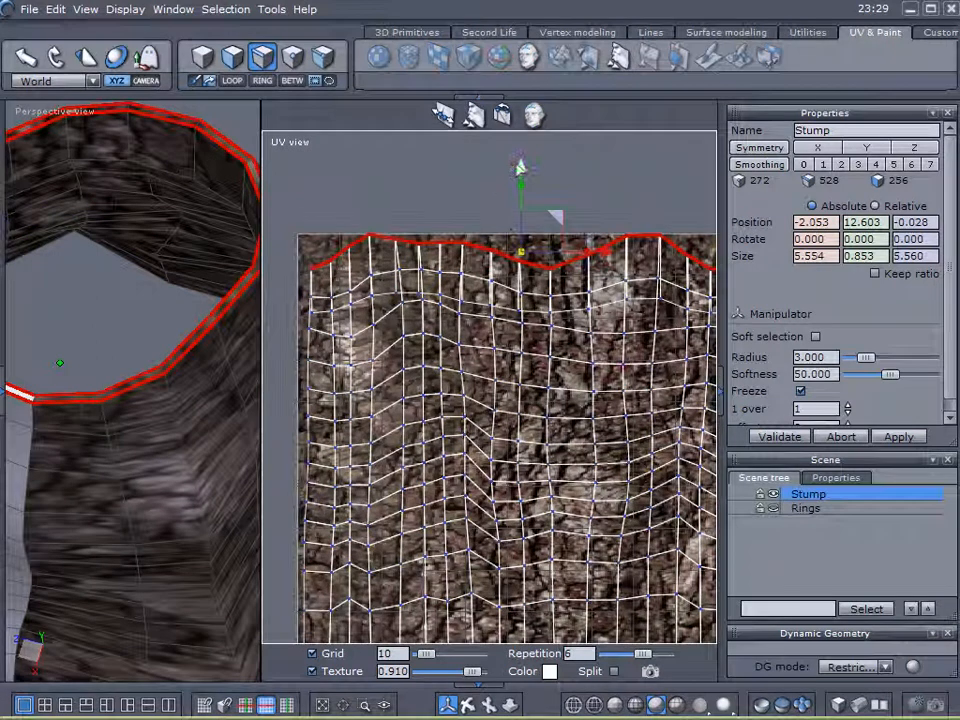
left_click(122, 293)
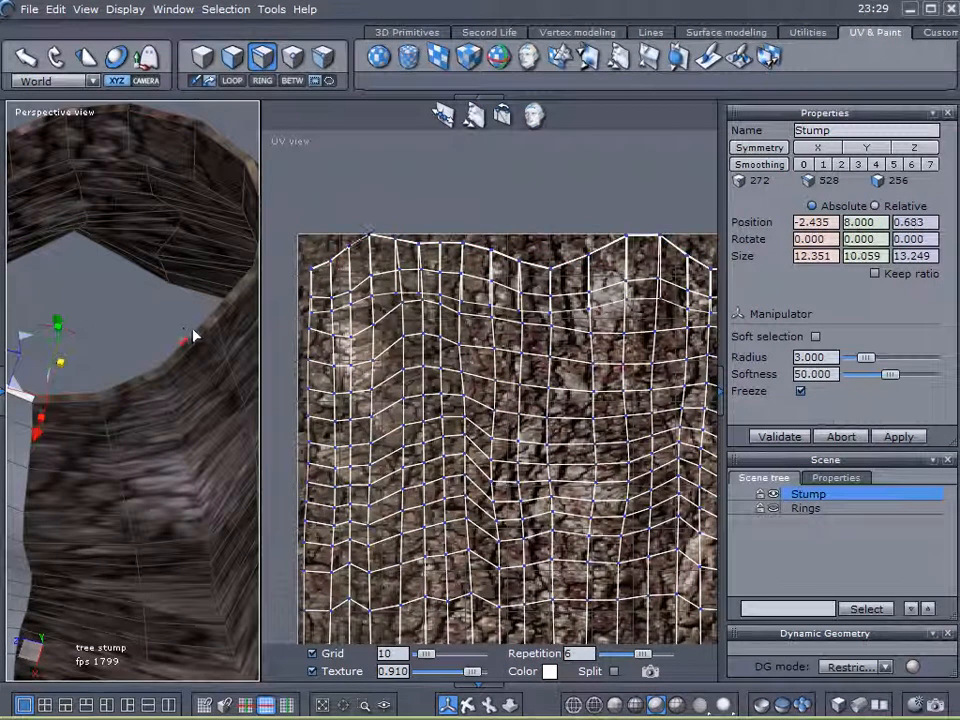
left_click(193, 335)
left_click(230, 82)
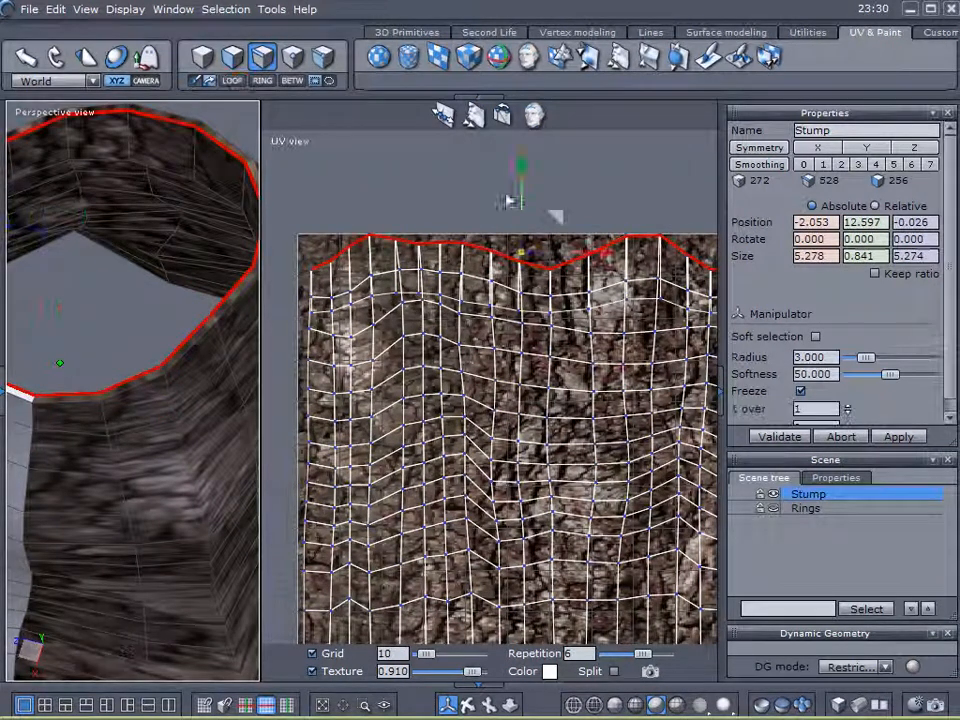
mouse_move(530, 170)
left_mouse_down()
mouse_move(521, 152)
mouse_move(519, 160)
left_mouse_up()
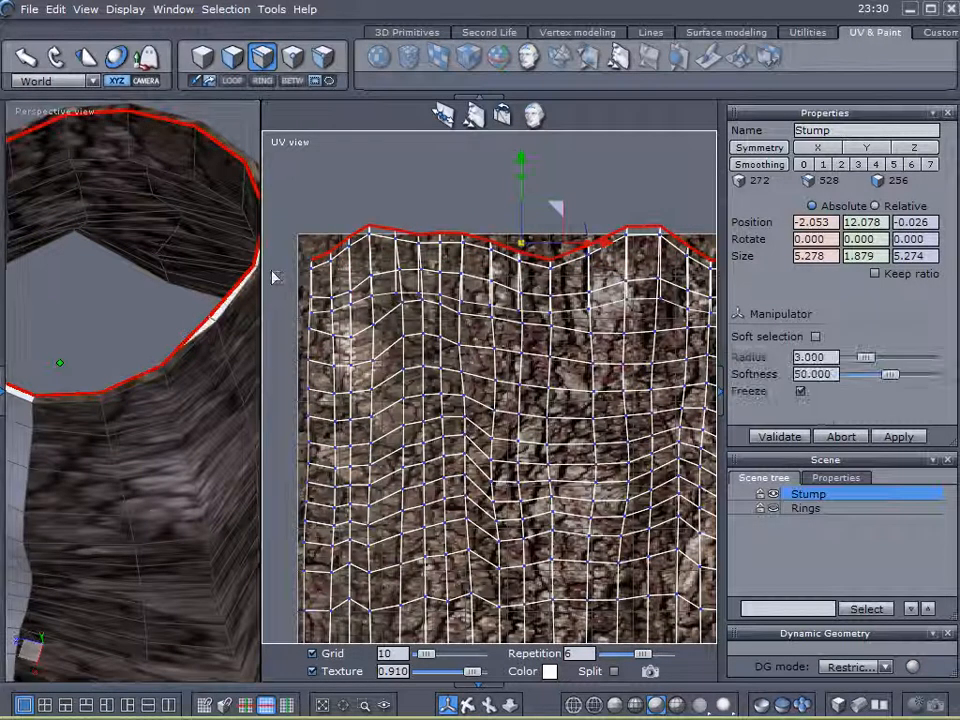
In face mode, select a rim face and the narrow face at the UV map's top-left.
left_click(231, 60)
scroll(157, 305, "up", 3)
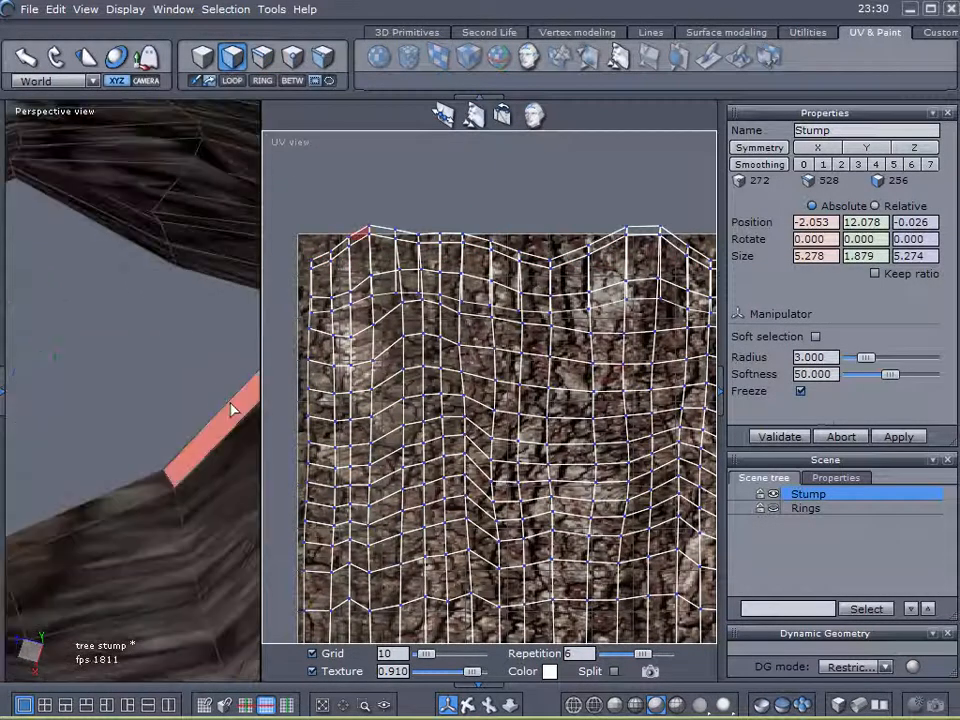
left_click(231, 403)
left_click(333, 256)
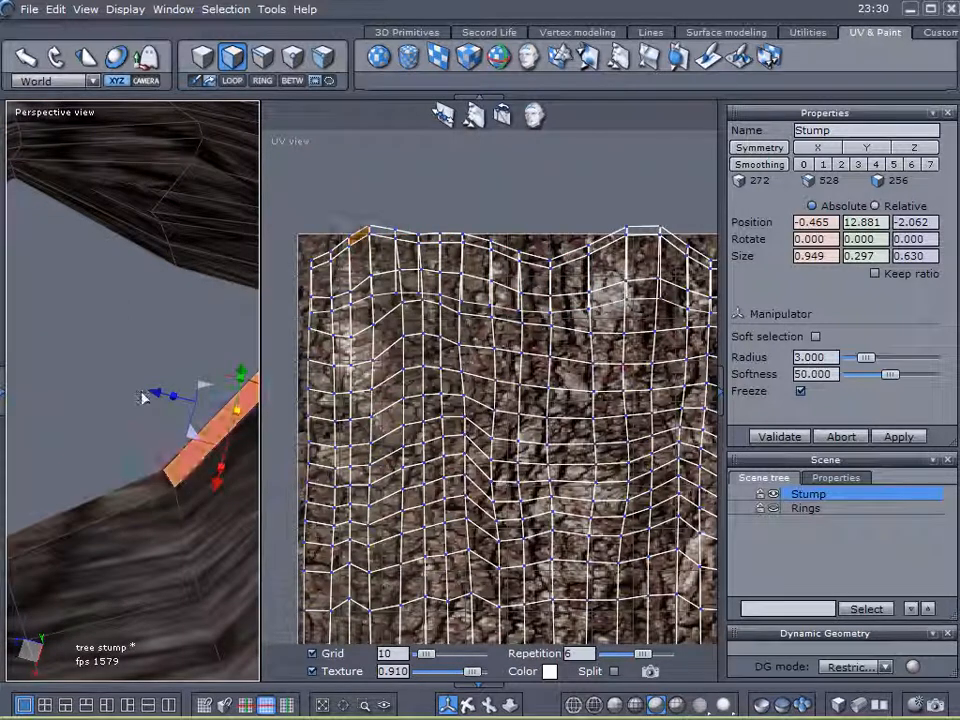
middle_click_drag(128, 359, 147, 344)
middle_click_drag(210, 459, 152, 441)
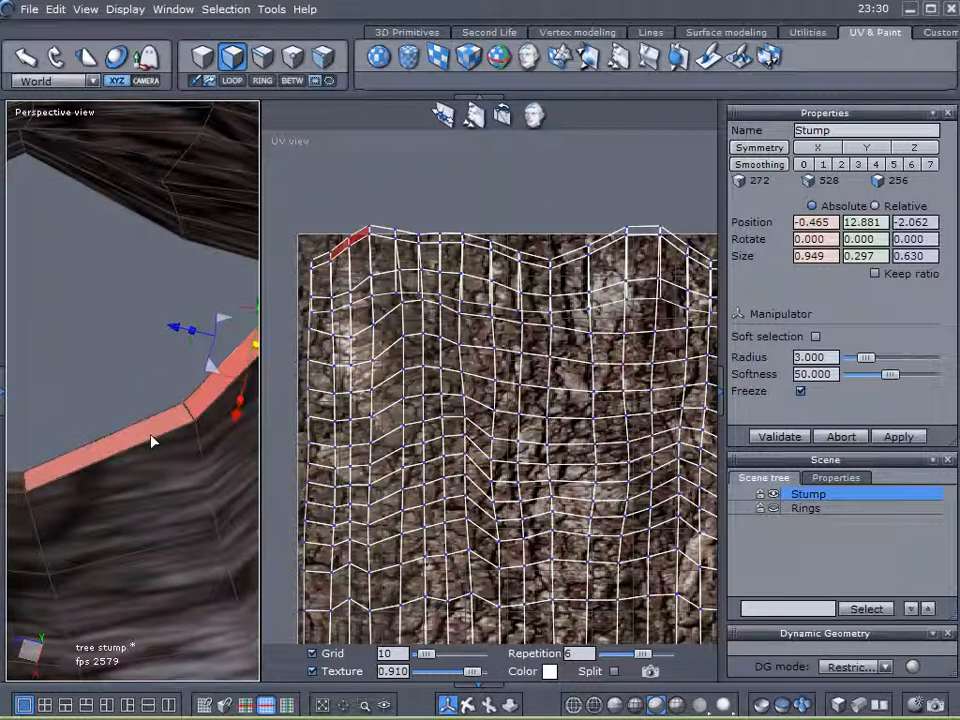
middle_click_drag(205, 115, 172, 390)
Return to edge mode and select an edge just below the rim.
left_click(262, 63)
middle_click_drag(217, 361, 210, 300)
left_click(176, 298)
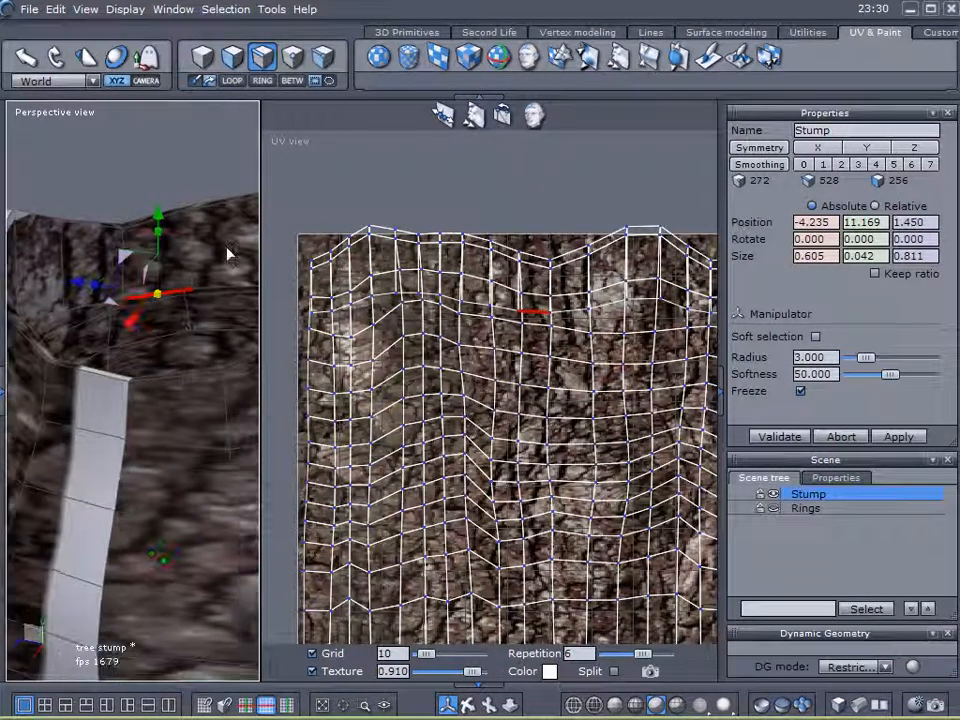
Grow the edge into a loop and pull its UVs up above the texture.
left_click(233, 81)
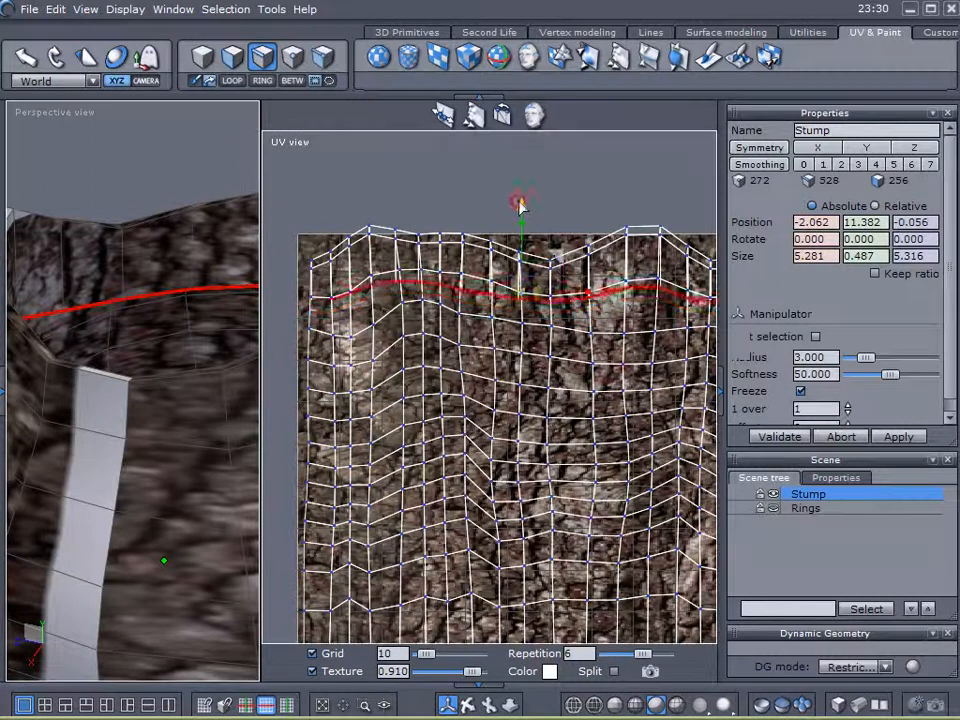
left_click_drag(520, 140, 510, 100)
scroll(165, 260, "down", 3)
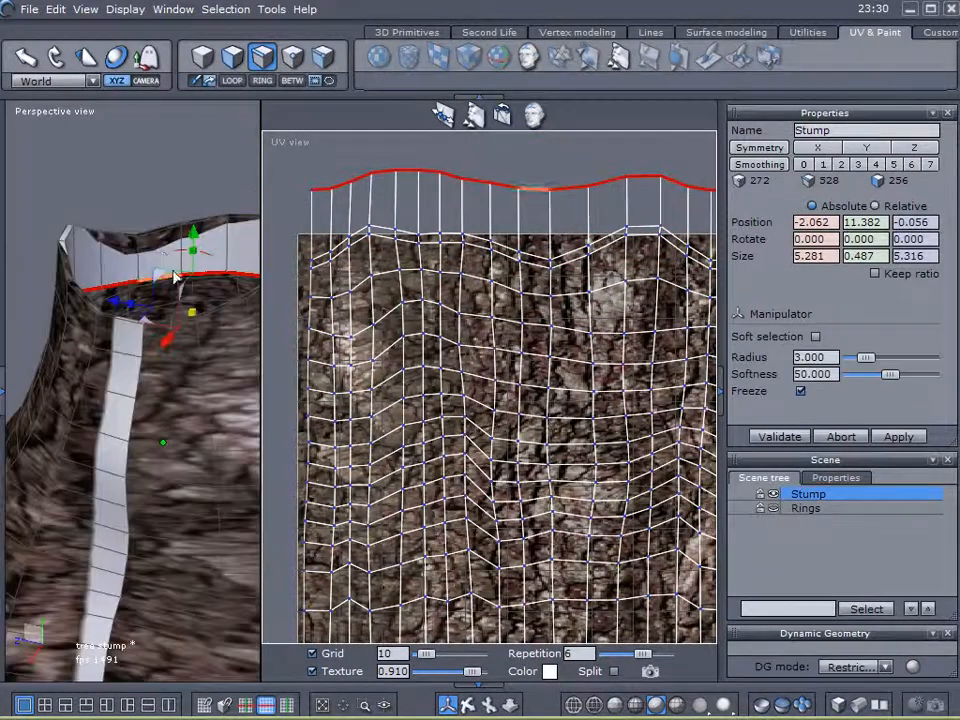
scroll(164, 315, "down", 3)
right_click_drag(168, 336, 132, 340)
In face mode, pull the top-left face's lower UV corners upward.
left_click(224, 64)
left_click(316, 215)
left_click_drag(322, 268, 320, 248)
left_click(317, 227)
left_click(319, 225)
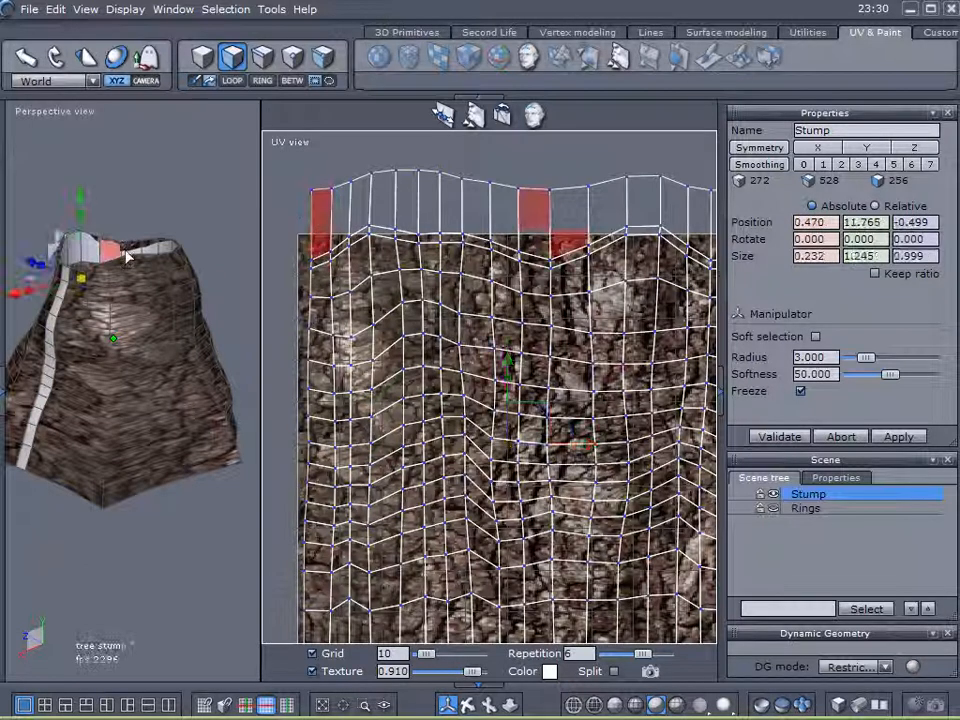
scroll(115, 257, "up", 3)
Select the thin rim strip, the outer faces below it, and a lower side face.
right_click_drag(139, 310, 159, 390)
right_click_drag(178, 262, 228, 297)
left_click(158, 291)
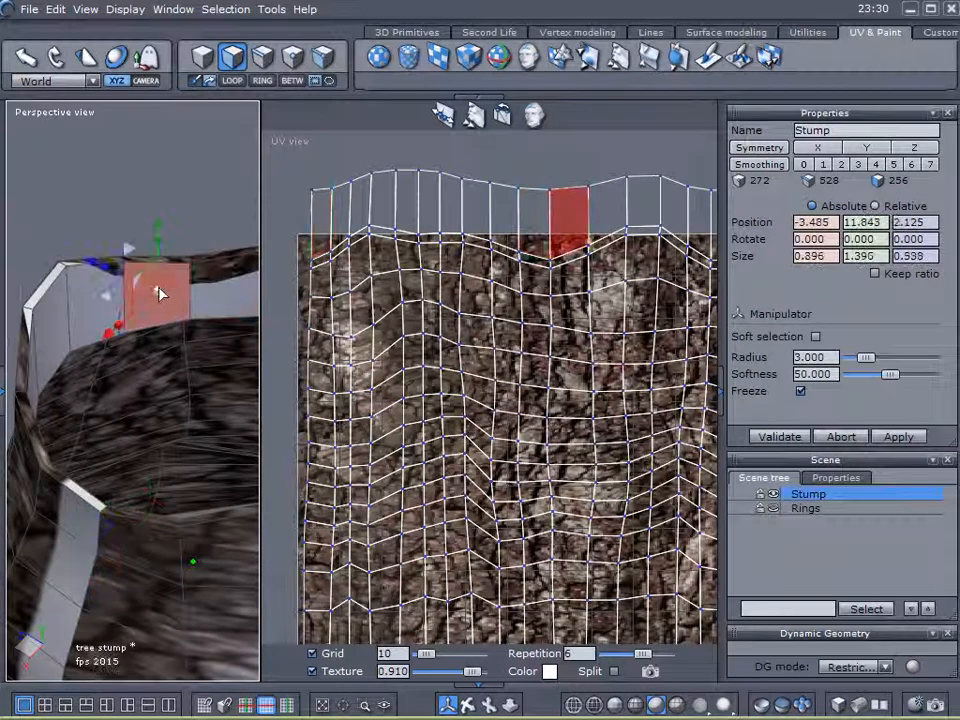
right_click_drag(82, 346, 205, 332)
left_click(152, 273, "shift")
left_click(141, 269)
left_click(145, 293, "shift")
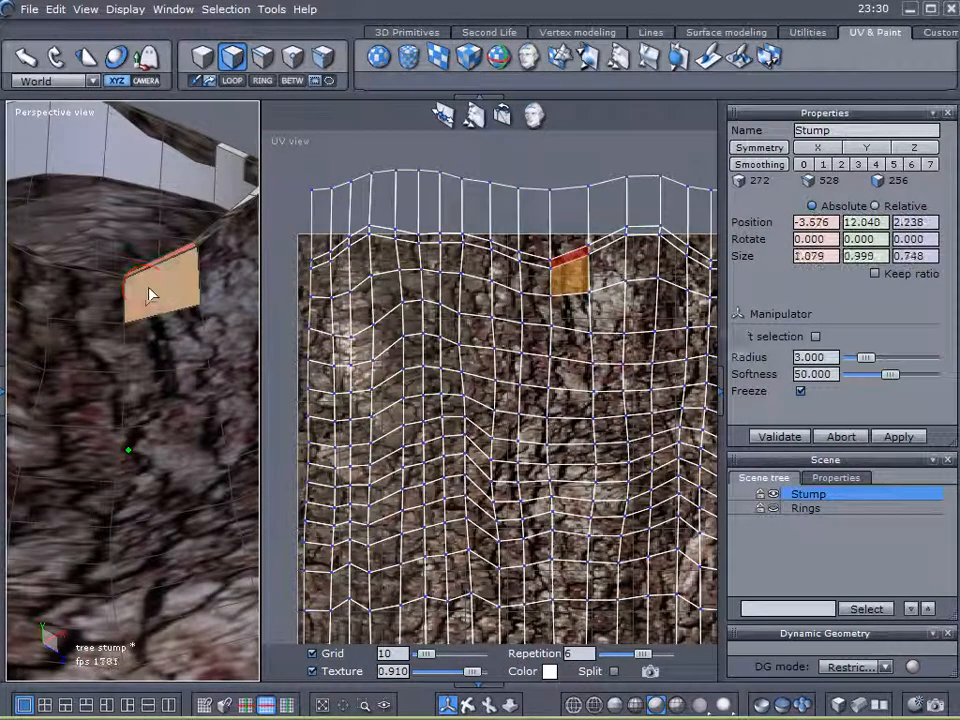
right_click_drag(162, 304, 168, 440)
left_click(170, 500)
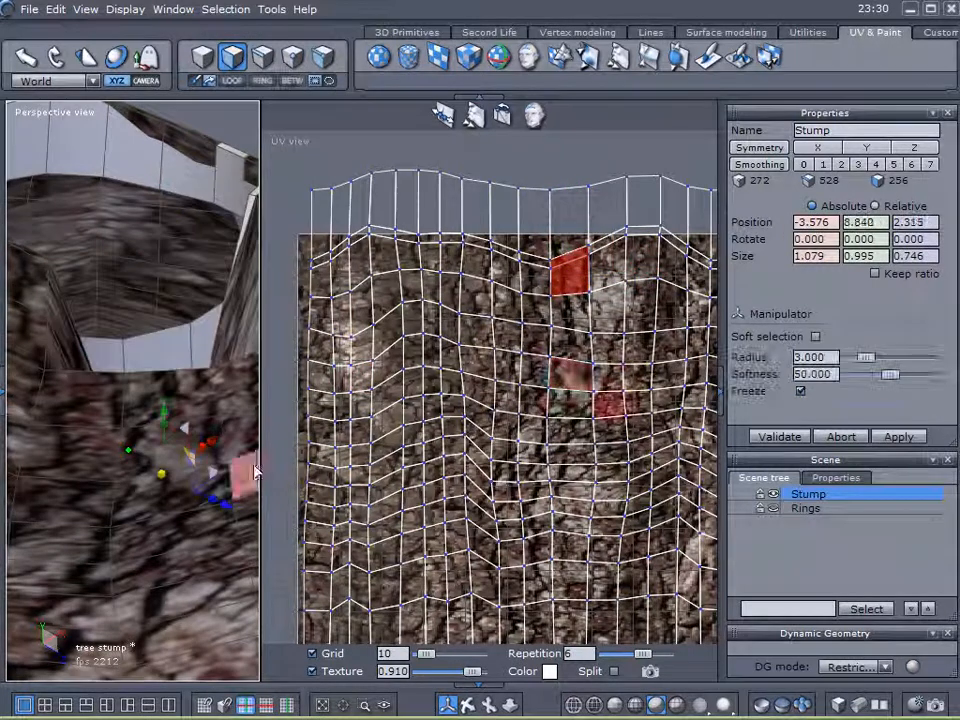
scroll(473, 378, "down", 2)
middle_click_drag(473, 378, 471, 371)
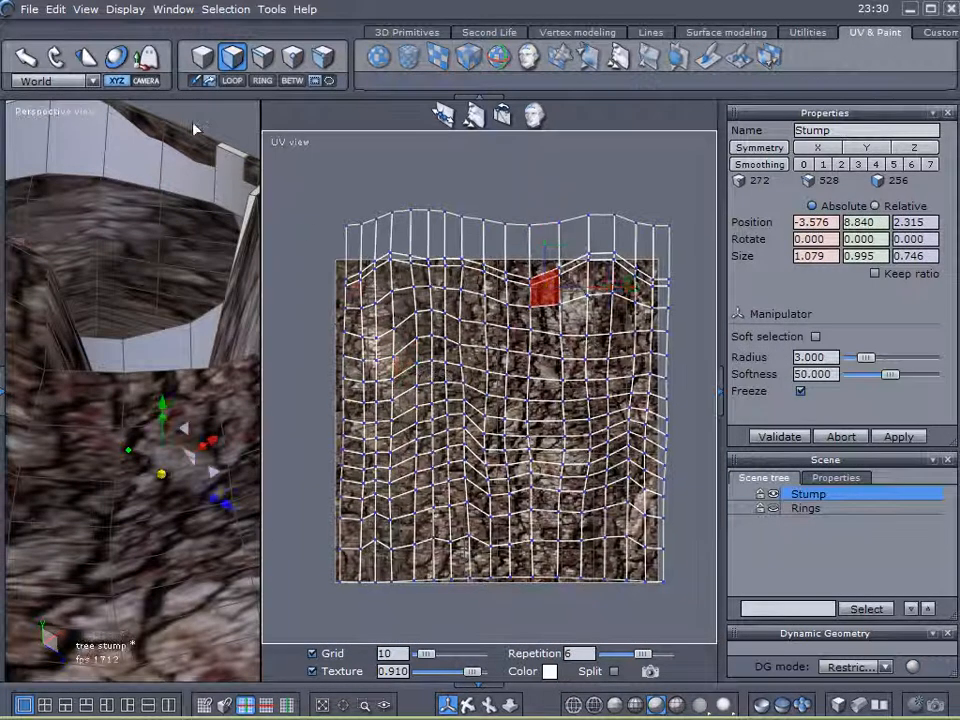
Select all UV vertices with a box selection and confirm with Validate.
left_click(291, 58)
key("ctrl+a")
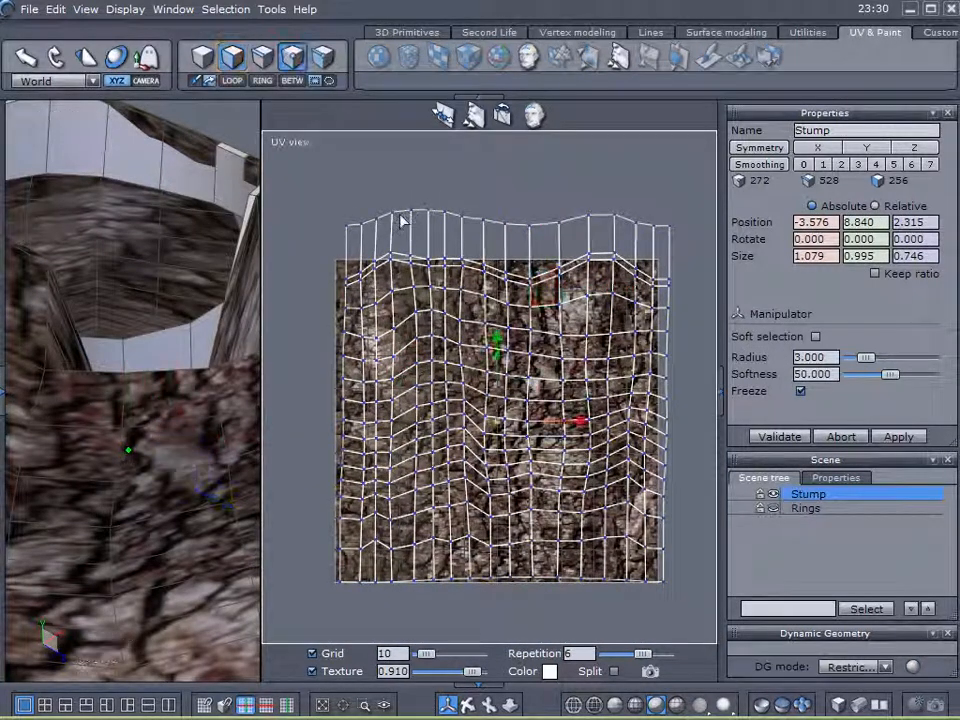
left_click_drag(497, 397, 467, 400)
key("ctrl+z")
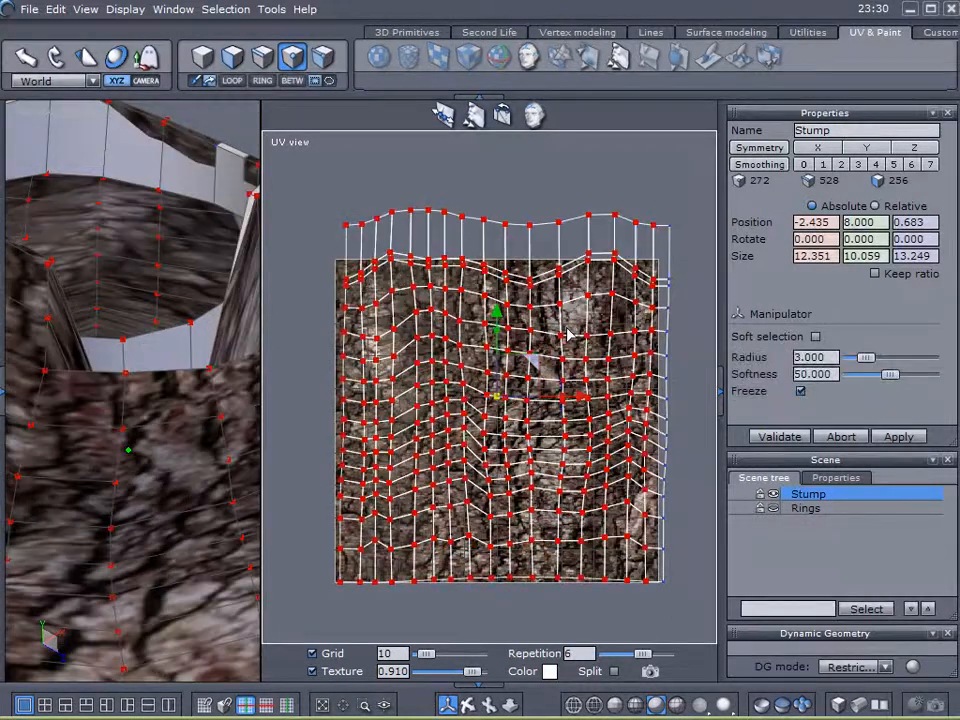
left_click_drag(530, 159, 702, 430)
left_click_drag(314, 170, 757, 603)
left_click_drag(530, 449, 706, 629)
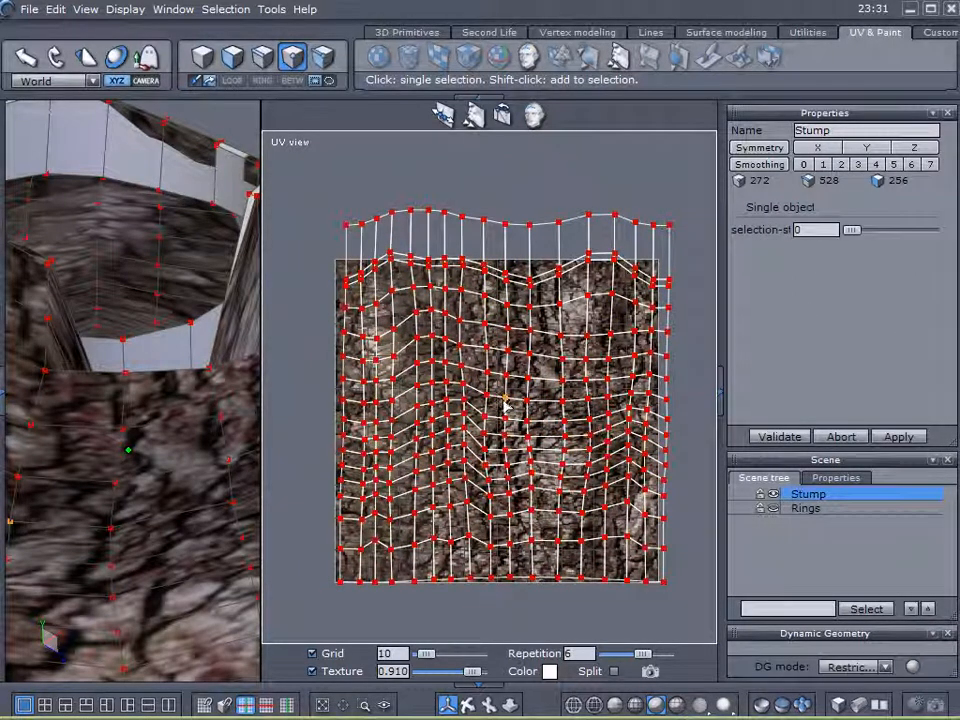
left_click(784, 436)
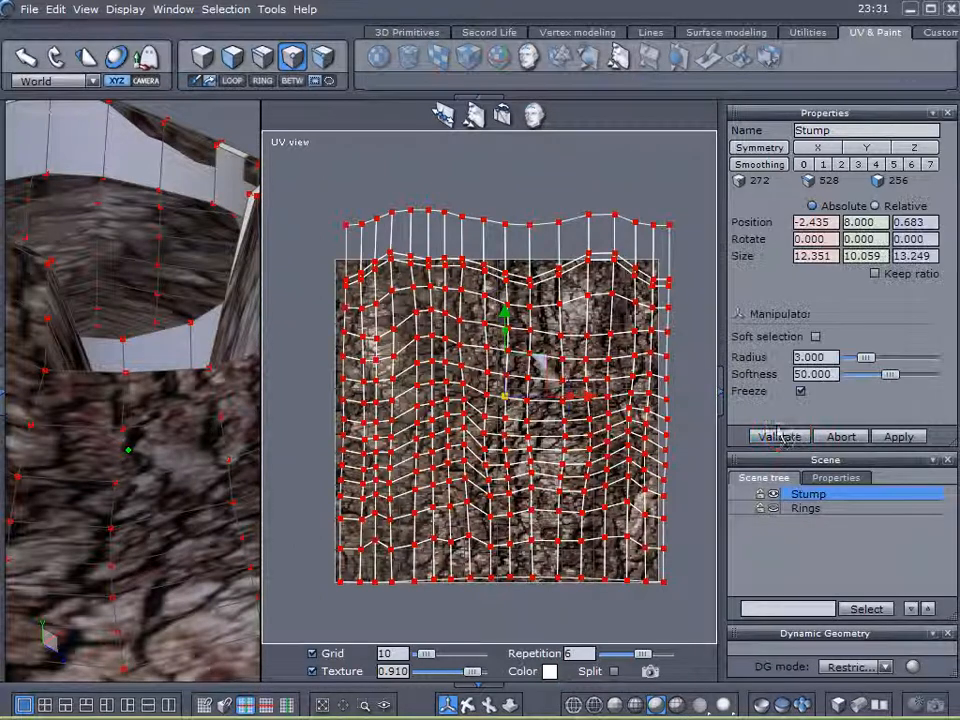
Scale the UV points inward, move them down, stretch horizontally, then shrink uniformly.
left_click_drag(507, 398, 485, 388)
left_click_drag(500, 318, 500, 343)
left_click_drag(572, 427, 592, 432)
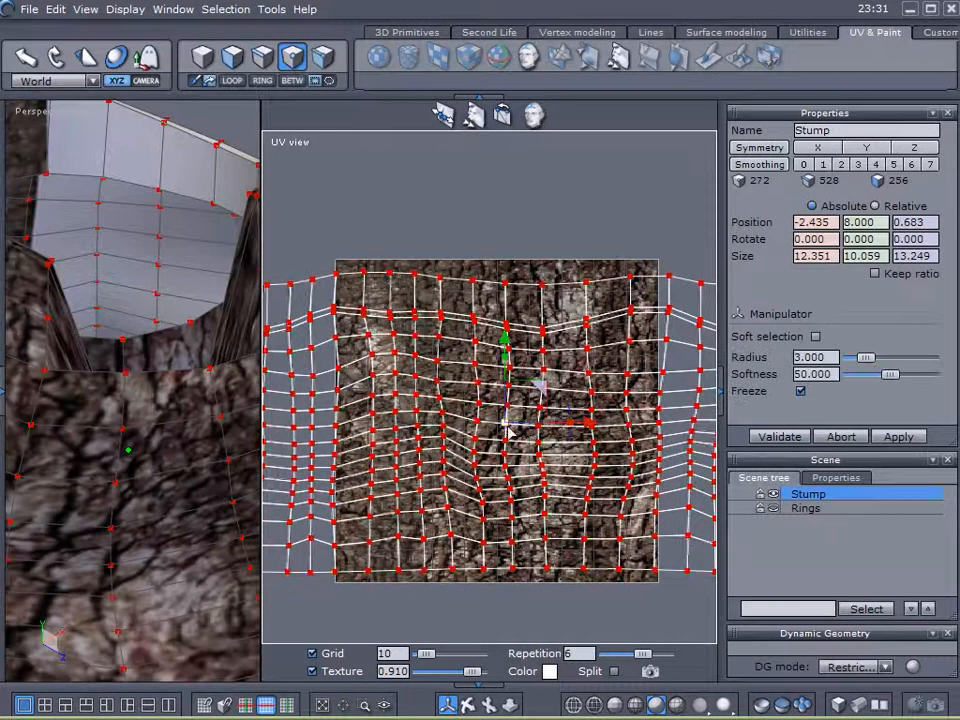
left_click_drag(507, 423, 433, 437)
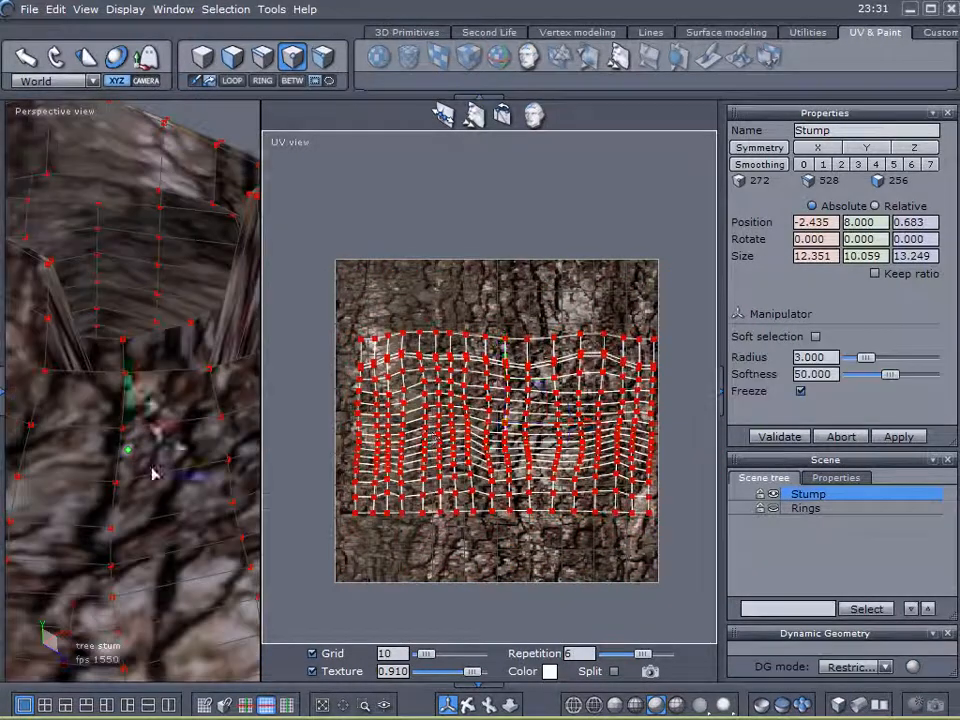
Stretch the UV grid horizontally, shrink it toward the centre, and shift it left.
scroll(147, 477, "down", 5)
middle_click_drag(151, 556, 103, 532)
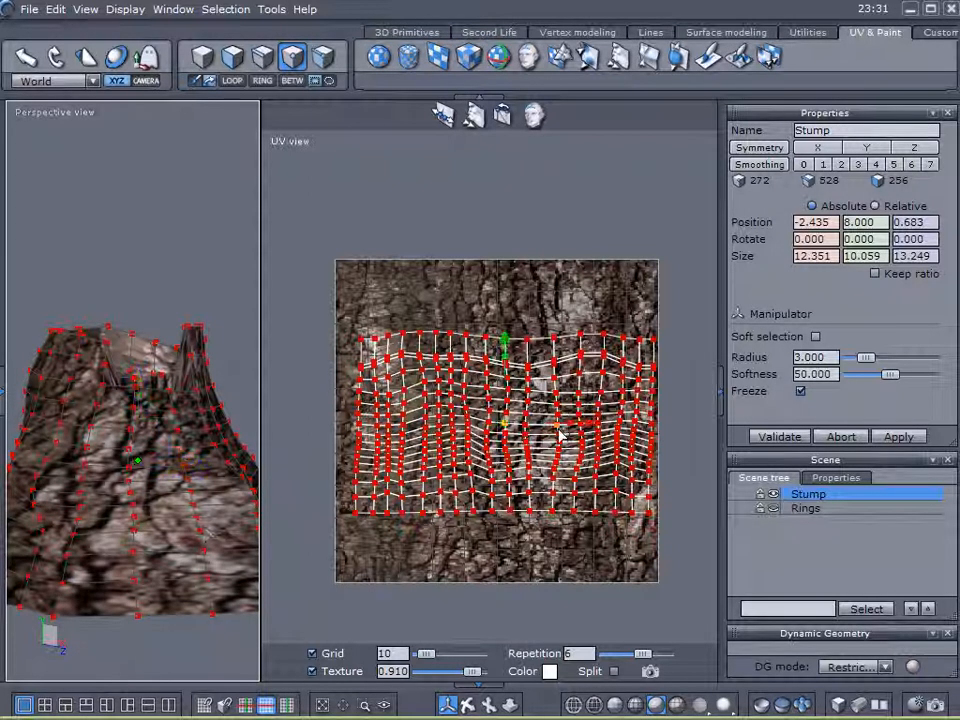
mouse_move(572, 430)
left_mouse_down()
mouse_move(598, 431)
mouse_move(590, 428)
left_mouse_up()
left_click_drag(505, 425, 452, 427)
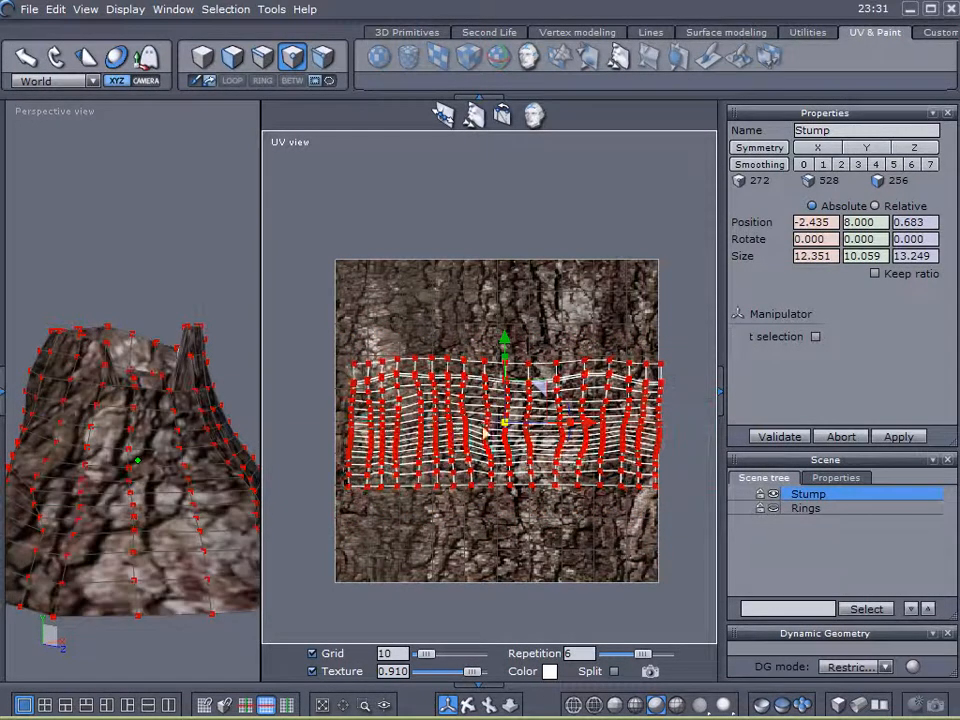
left_click_drag(589, 430, 580, 425)
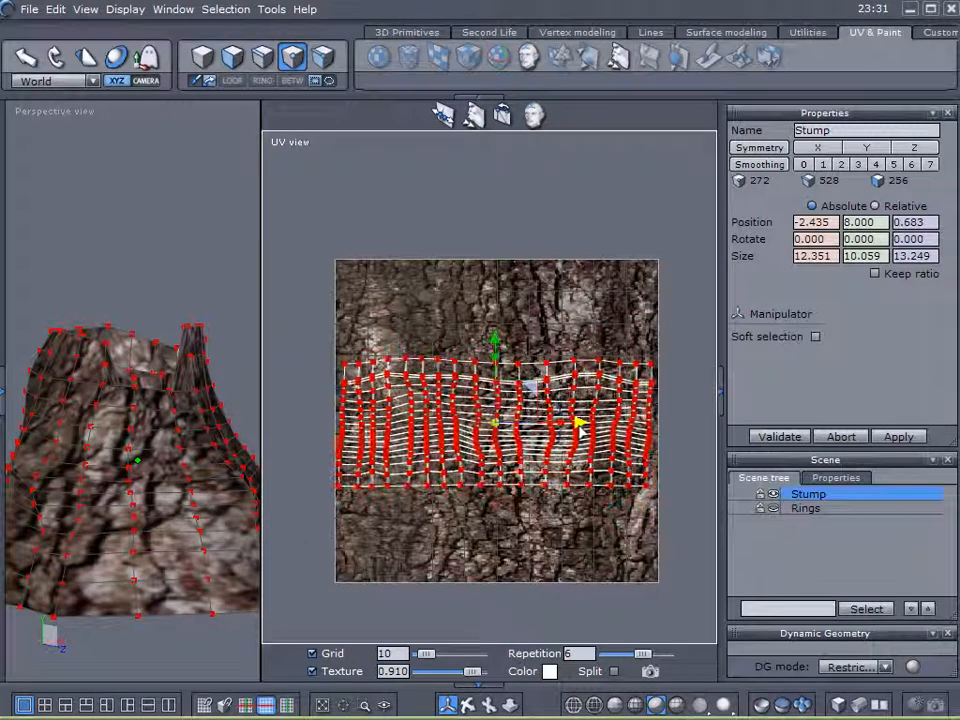
Clear the UV point selection and deselect the stump.
middle_click_drag(185, 492, 181, 405)
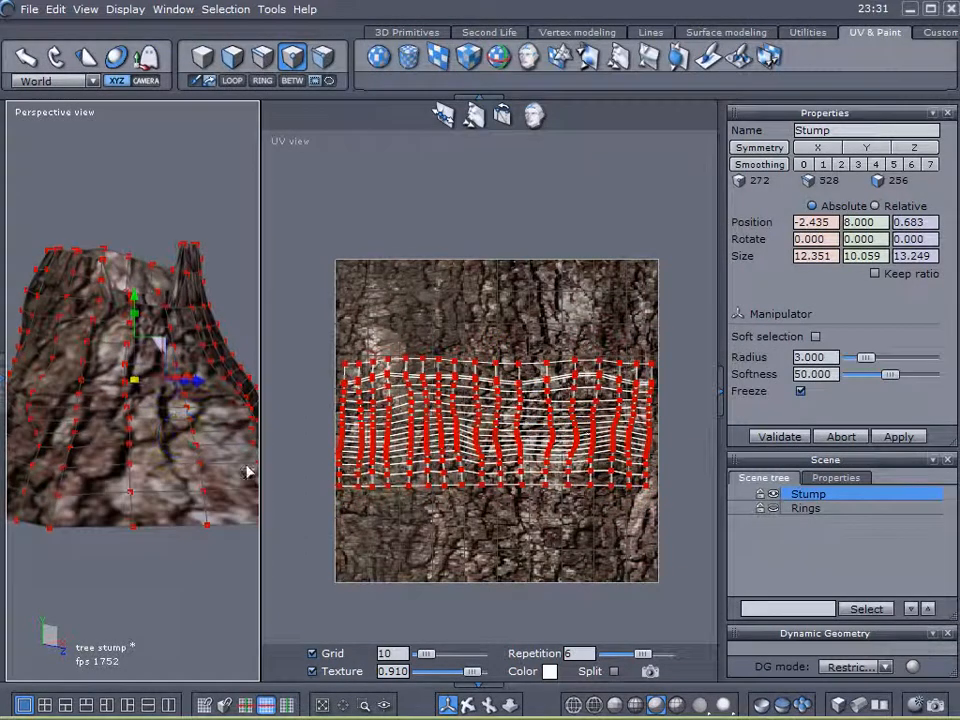
left_click(176, 550)
right_click_drag(176, 550, 232, 551)
left_click(331, 199)
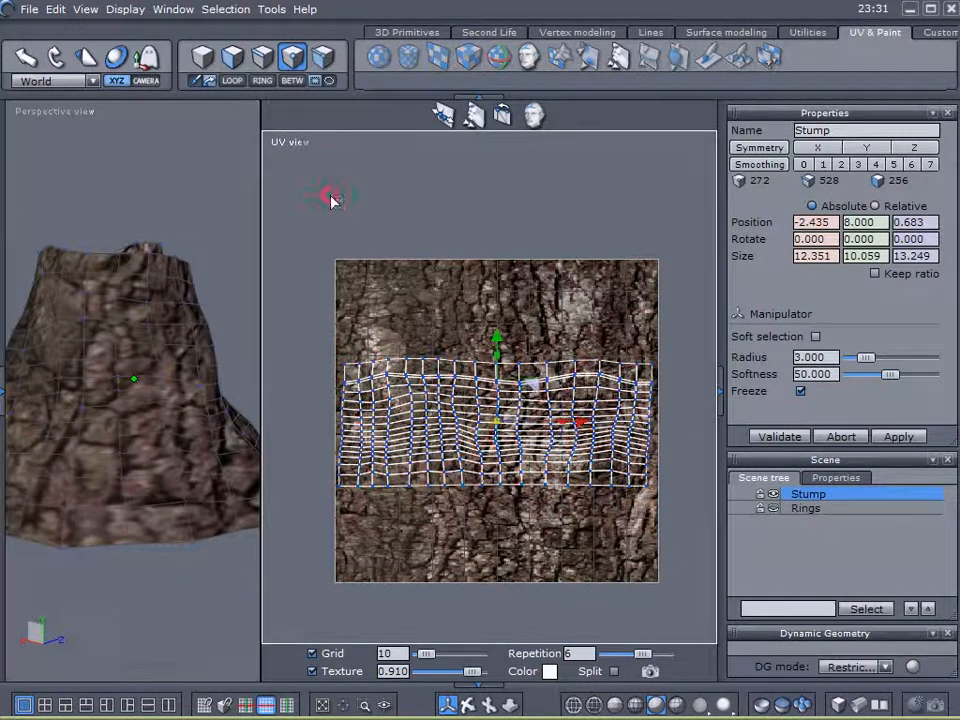
left_click(270, 262)
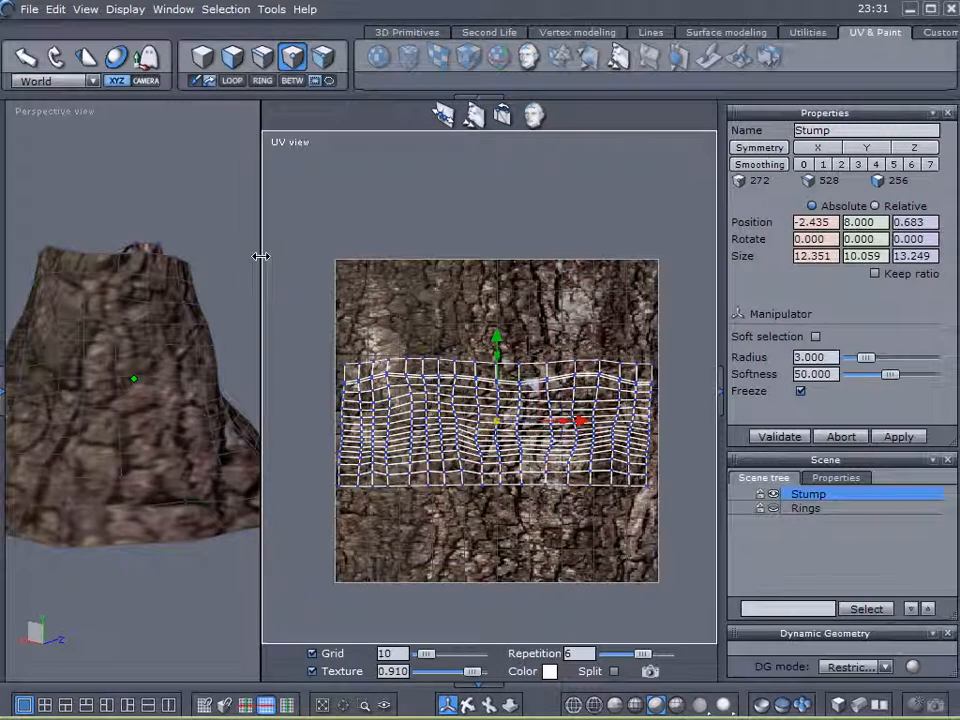
left_click(780, 542)
right_click_drag(180, 492, 157, 180)
Select the Stump object and a vertical column of its faces.
left_click(232, 57)
right_click_drag(204, 240, 214, 360)
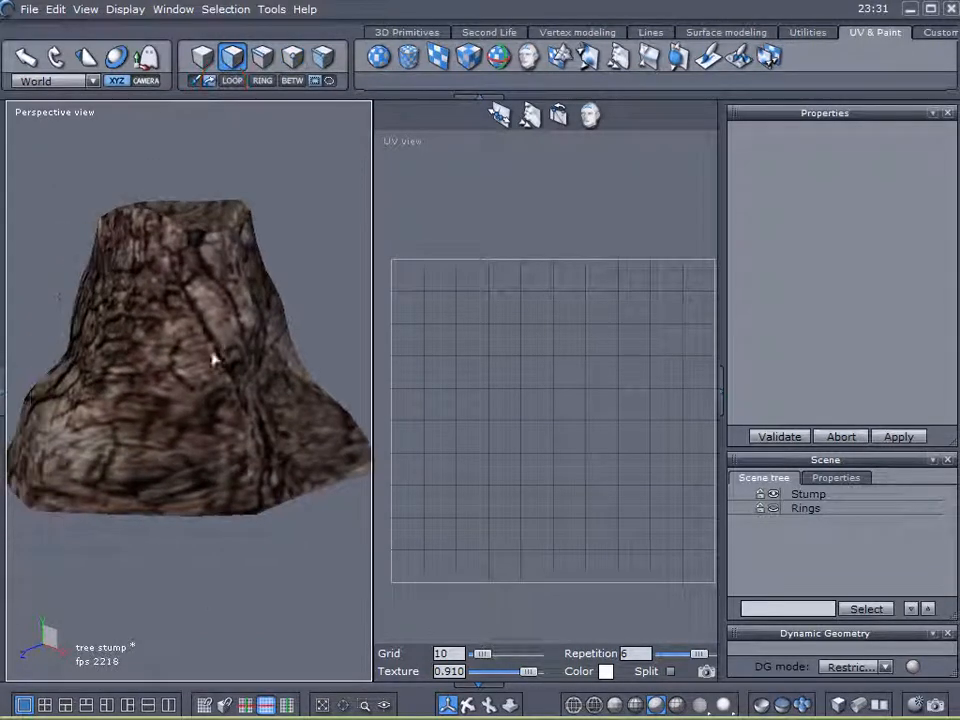
left_click(788, 496)
mouse_move(174, 488)
left_mouse_down()
mouse_move(163, 470)
mouse_move(167, 510)
left_mouse_up()
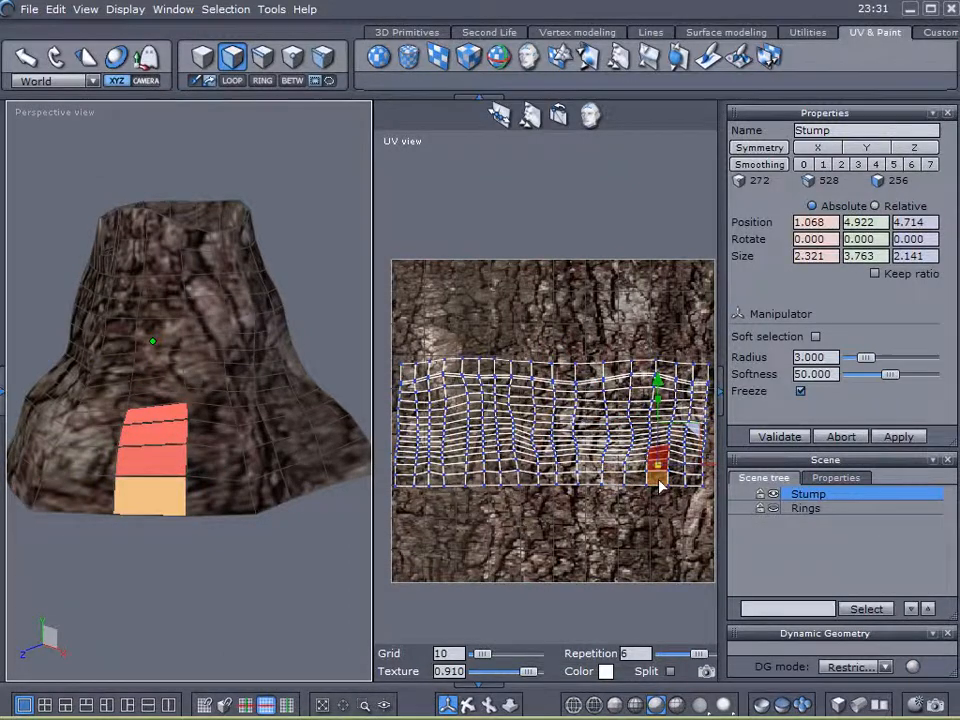
scroll(540, 489, "up", 5)
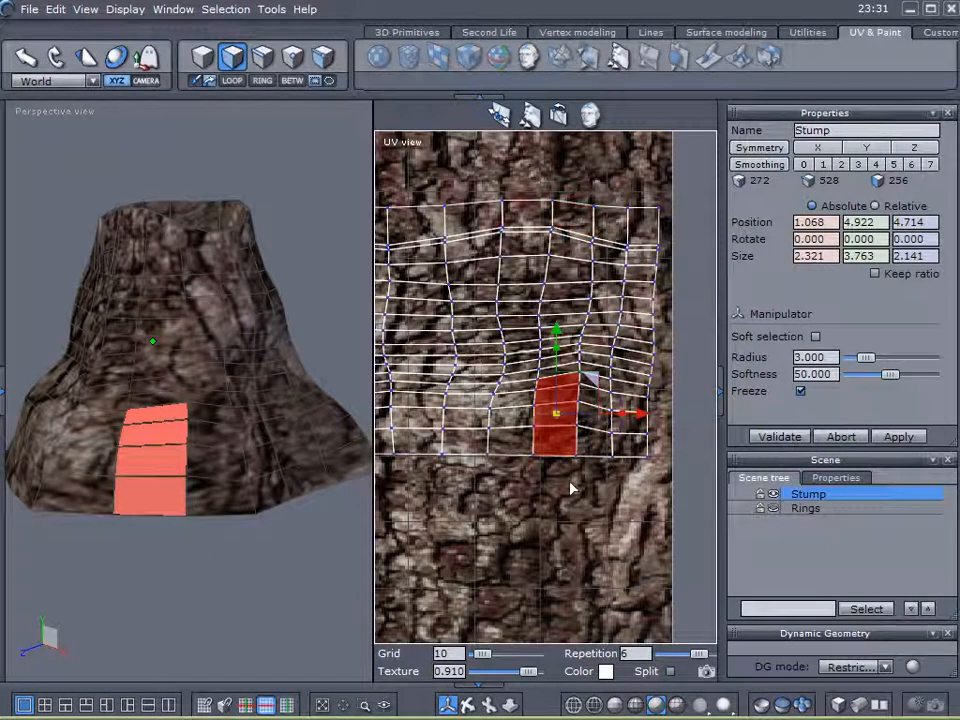
Select three bottom UV edges, extend them to vertical loops, and move them right.
left_click(262, 56)
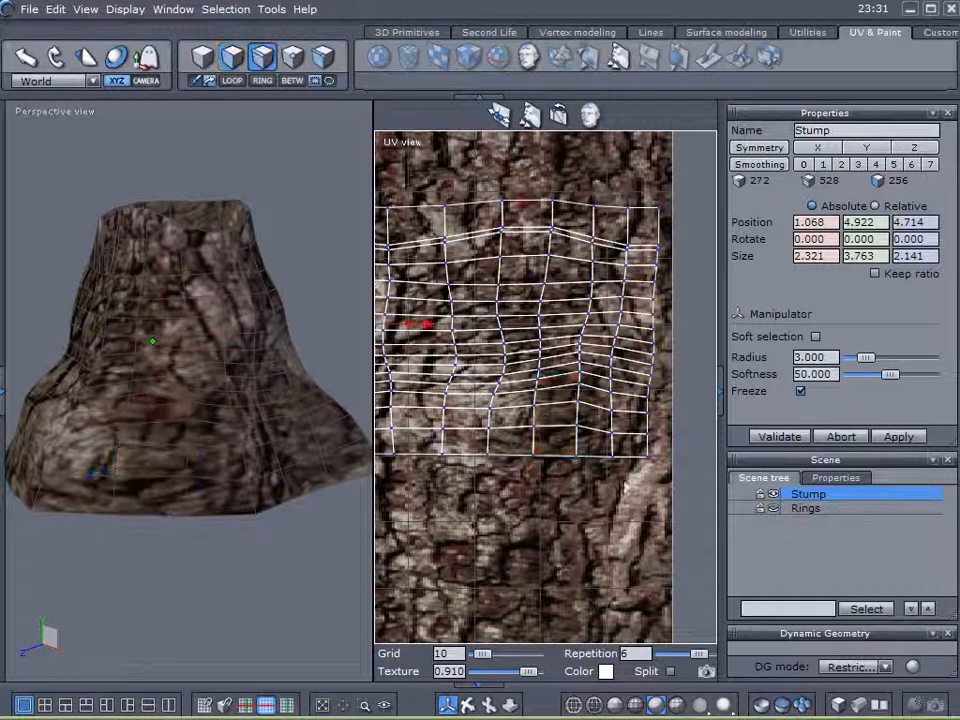
left_click(577, 442)
left_click(613, 444, "shift")
left_click(648, 446, "shift")
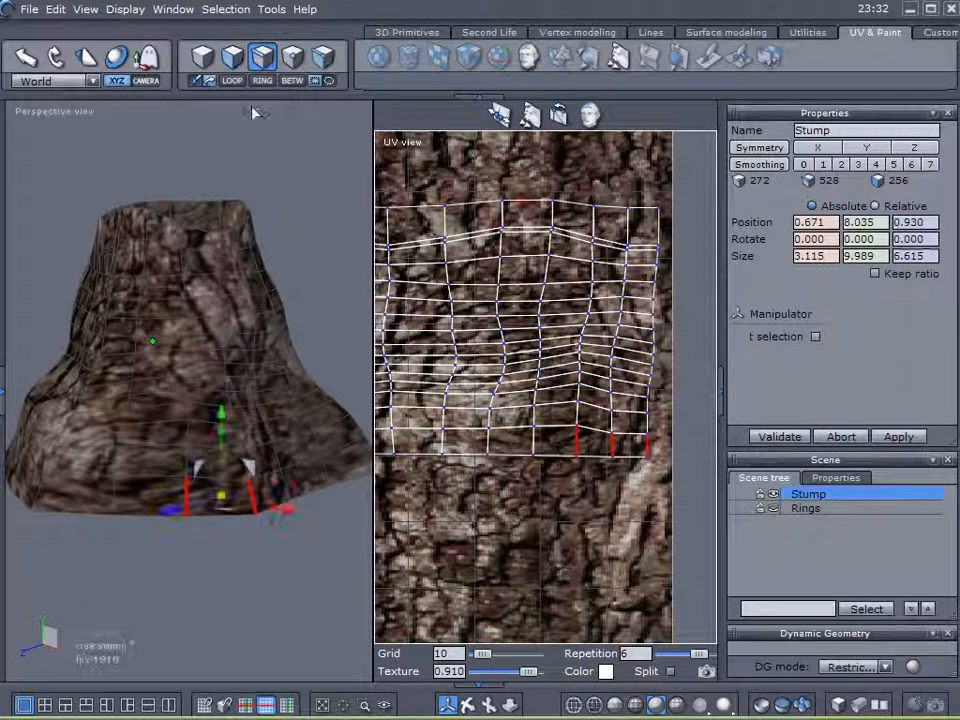
left_click(231, 82)
left_click_drag(696, 332, 722, 340)
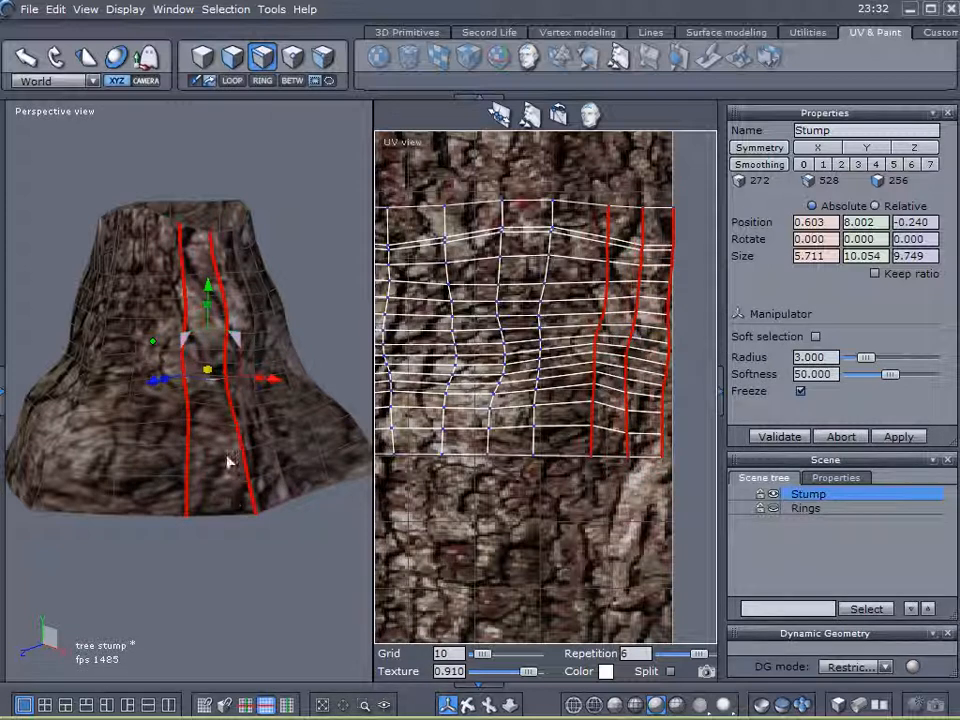
Undo the edge-loop move and then redo it.
key("ctrl+z")
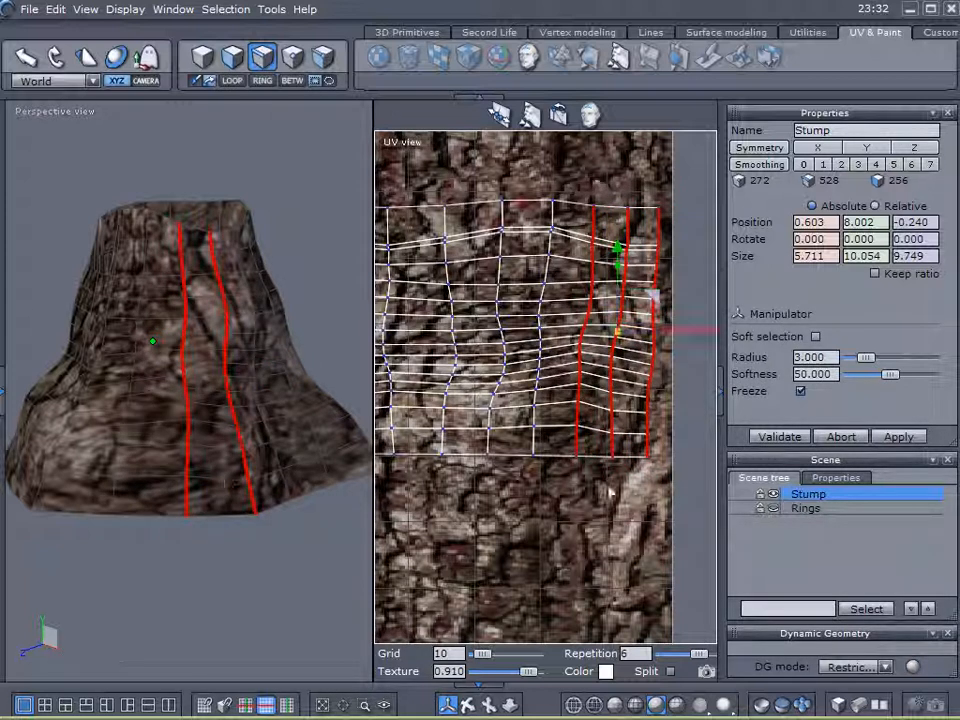
left_click_drag(694, 332, 720, 343)
right_click_drag(74, 555, 181, 585)
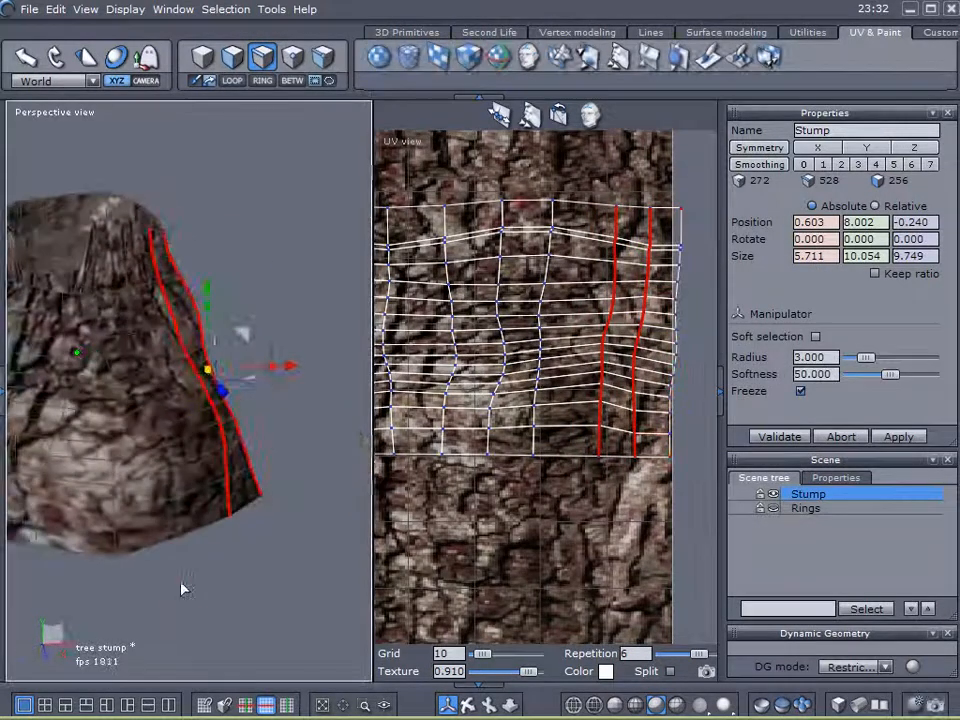
In face mode, test-select several stump faces, then clear the selection.
left_click(232, 57)
left_click_drag(82, 450, 70, 533)
right_click_drag(255, 492, 240, 350)
scroll(126, 231, "up", 3)
middle_click_drag(128, 251, 211, 316)
right_click_drag(197, 391, 217, 397)
left_click(183, 452)
scroll(195, 401, "down", 3)
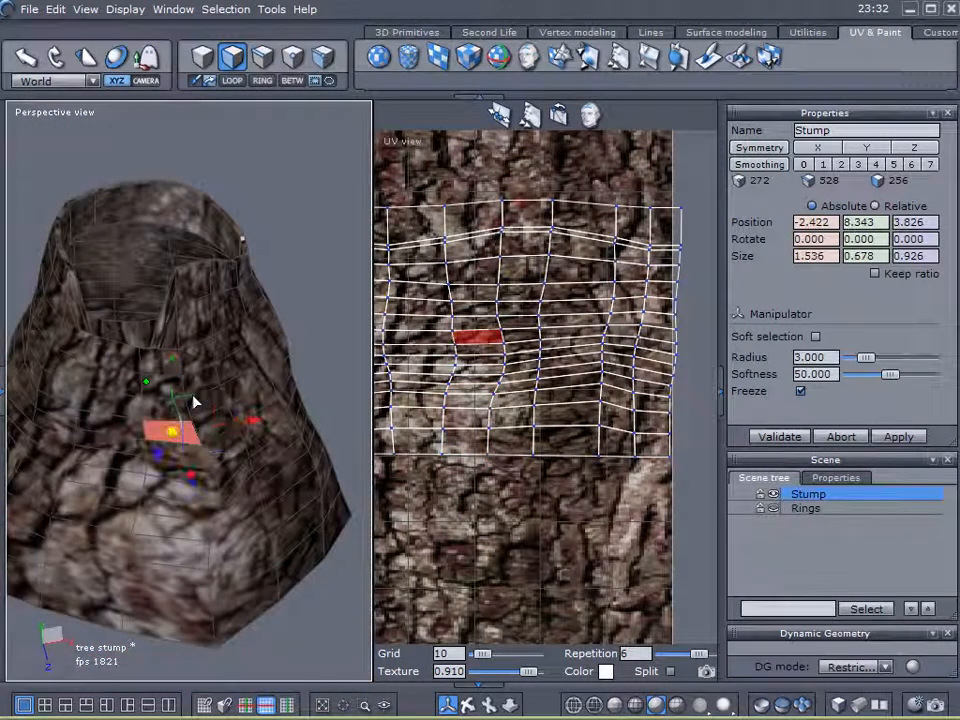
left_click(200, 391)
left_click(290, 383)
left_click(335, 309)
Undo back to the earlier full-size UV layout and pan the UV view to inspect it.
key("ctrl+z")
key("ctrl+z")
key("ctrl+z")
key("ctrl+z")
key("ctrl+z")
key("ctrl+z")
key("ctrl+z")
key("ctrl+z")
key("ctrl+z")
key("ctrl+z")
key("ctrl+z")
key("ctrl+z")
key("ctrl+z")
key("ctrl+z")
middle_click_drag(210, 357, 30, 420)
scroll(527, 418, "down", 3)
scroll(527, 418, "down", 5)
middle_click_drag(560, 416, 602, 408)
scroll(535, 352, "up", 3)
middle_click_drag(565, 361, 588, 361)
Widen the UV view pane and stretch the stump's UV mesh horizontally in vertex mode.
left_click(372, 392)
left_click_drag(372, 386, 226, 386)
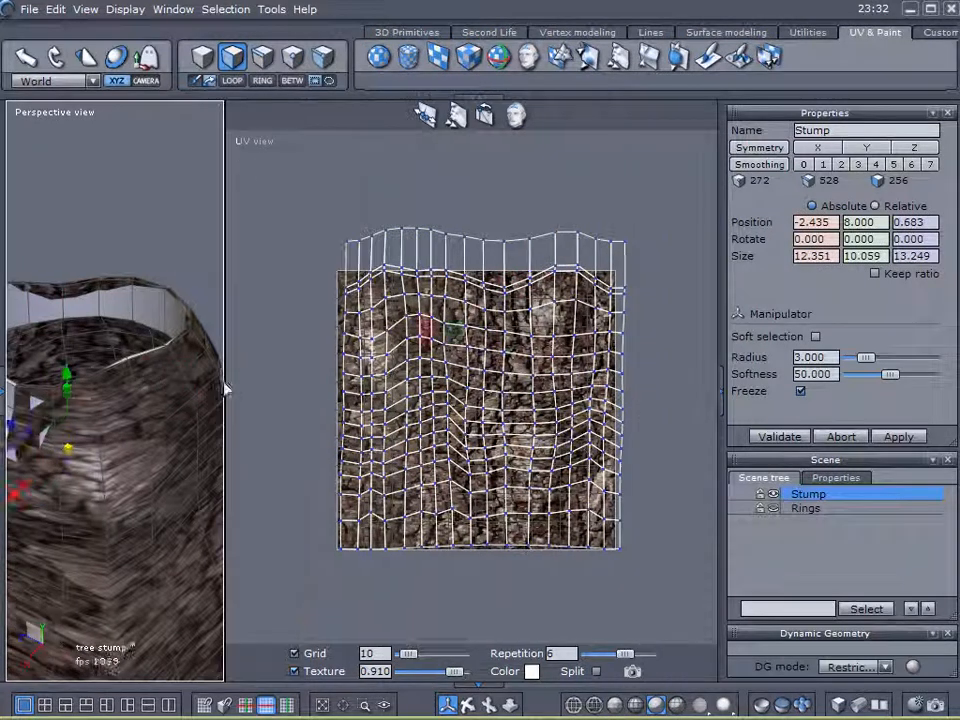
left_click(288, 58)
left_click_drag(551, 396, 341, 454)
scroll(400, 477, "up", 4)
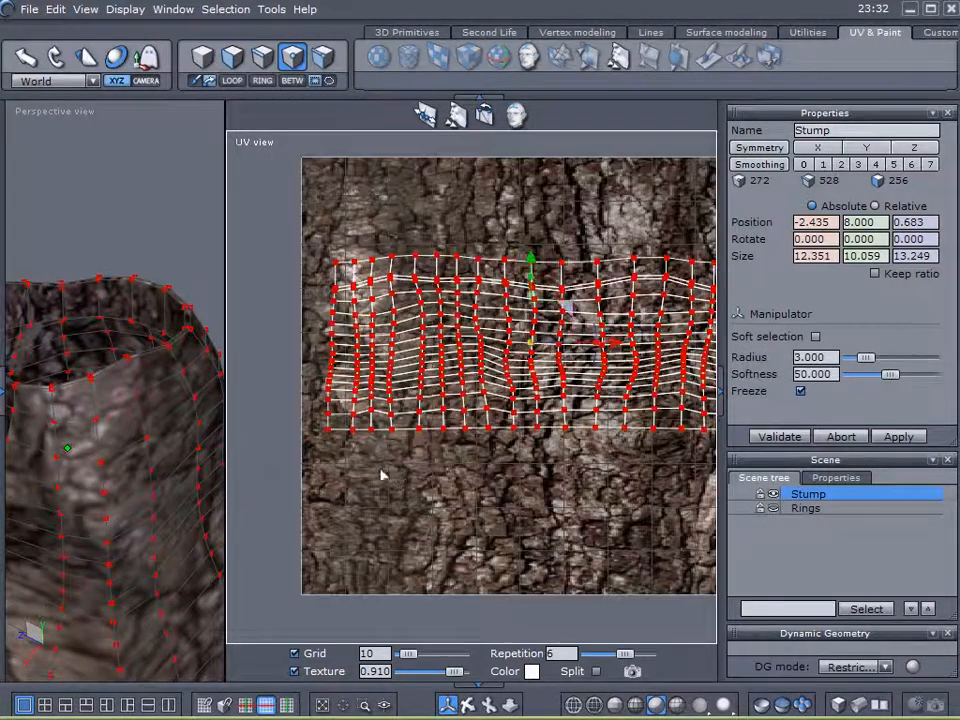
scroll(148, 540, "down", 3)
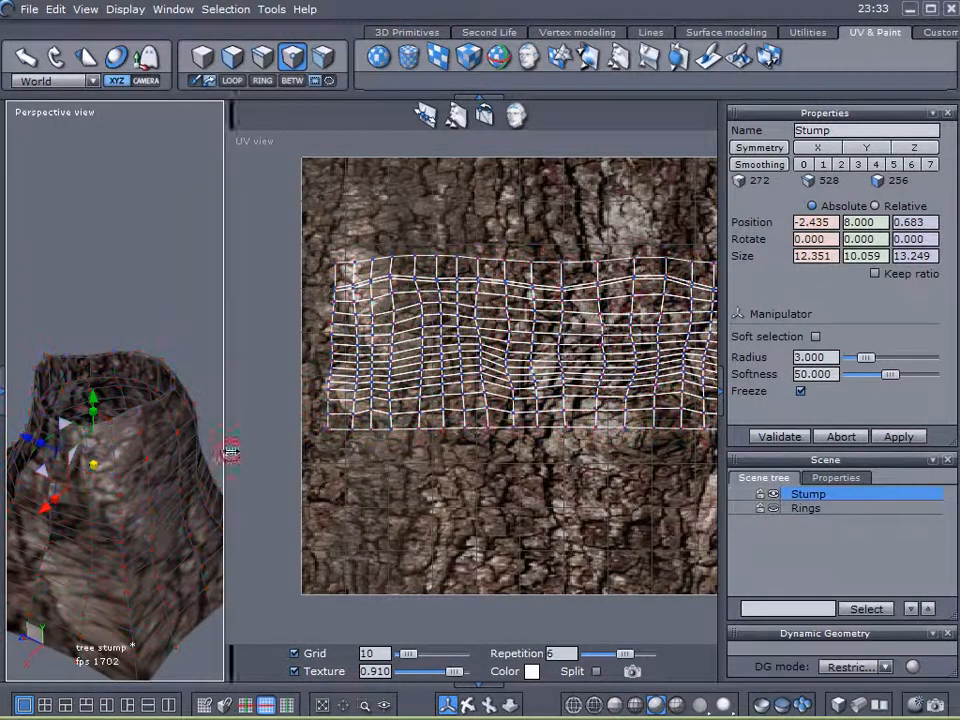
Select the first vertical seam edge loop and slide its UVs left.
left_click_drag(224, 450, 352, 452)
middle_click_drag(276, 497, 230, 351)
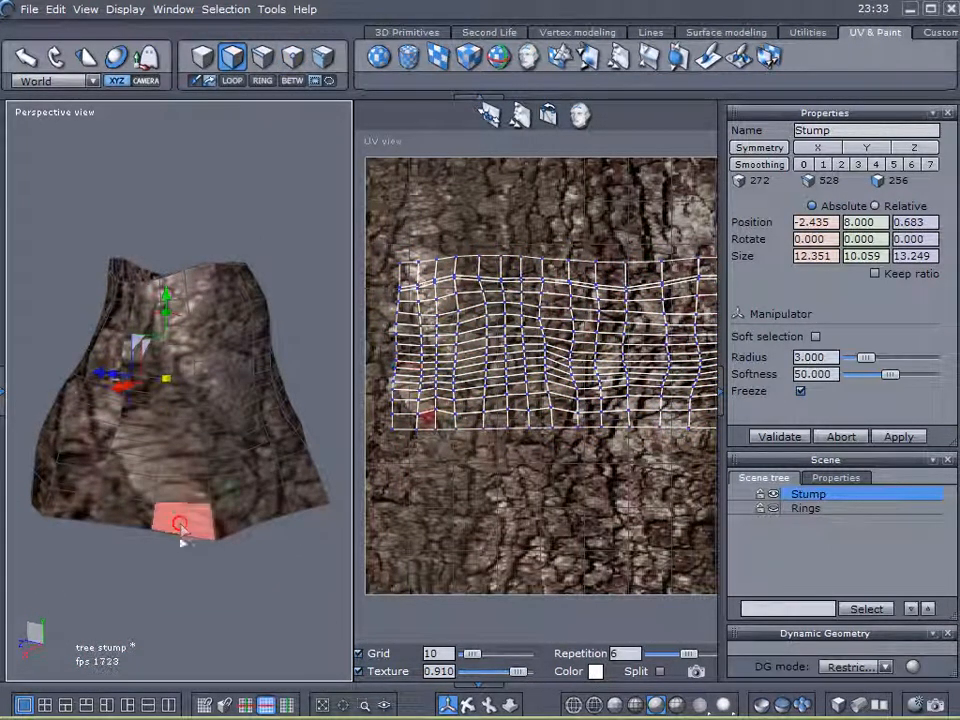
left_click_drag(184, 522, 186, 485)
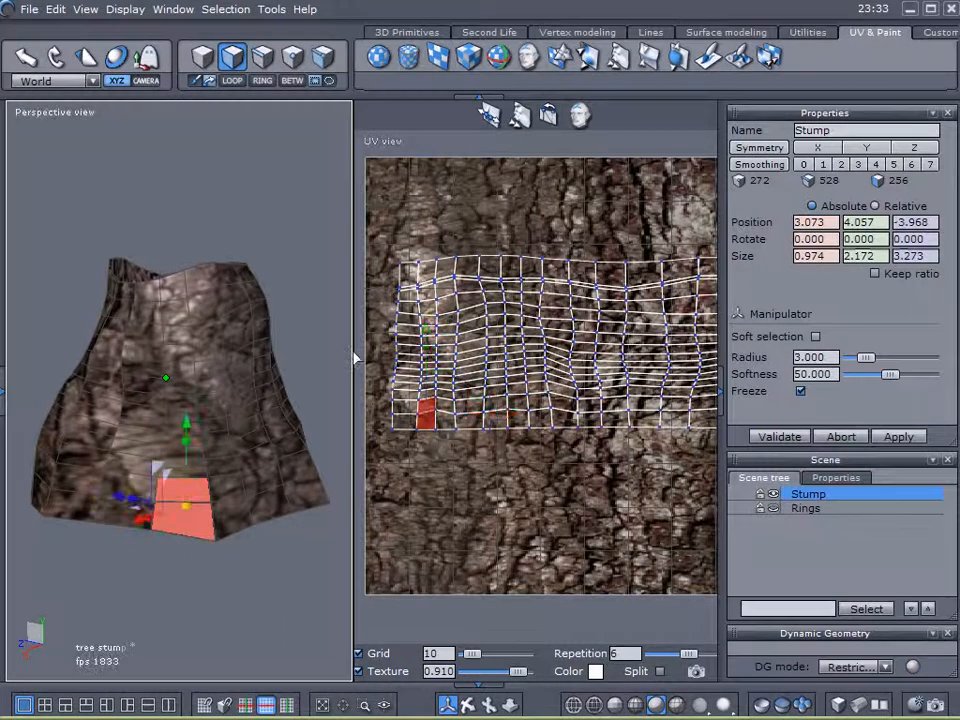
scroll(356, 361, "up", 3)
middle_click_drag(556, 396, 582, 391)
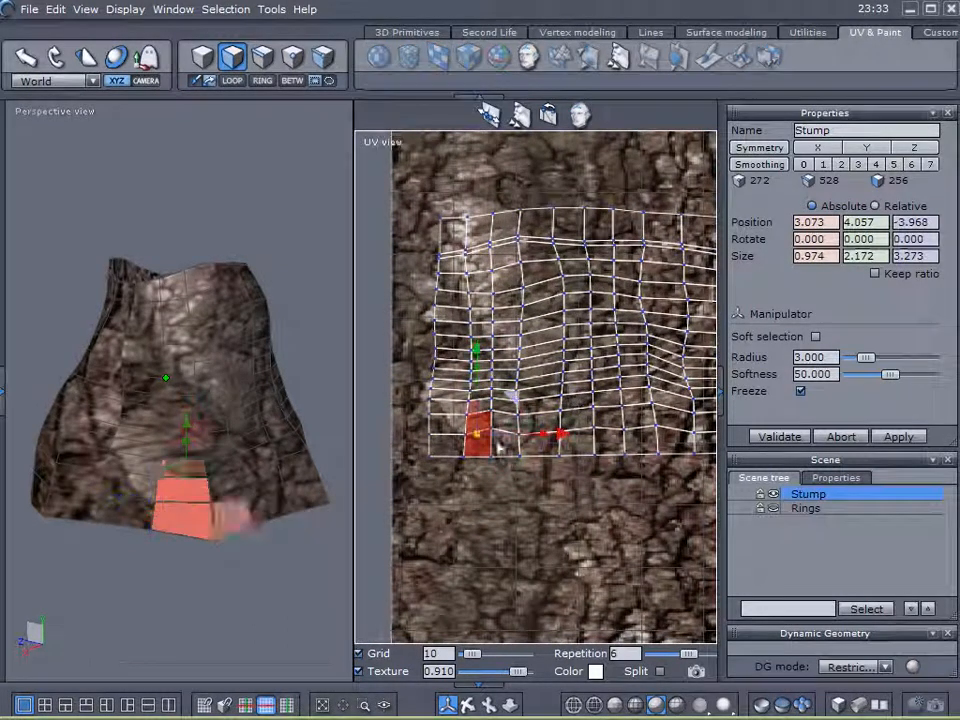
left_click(261, 62)
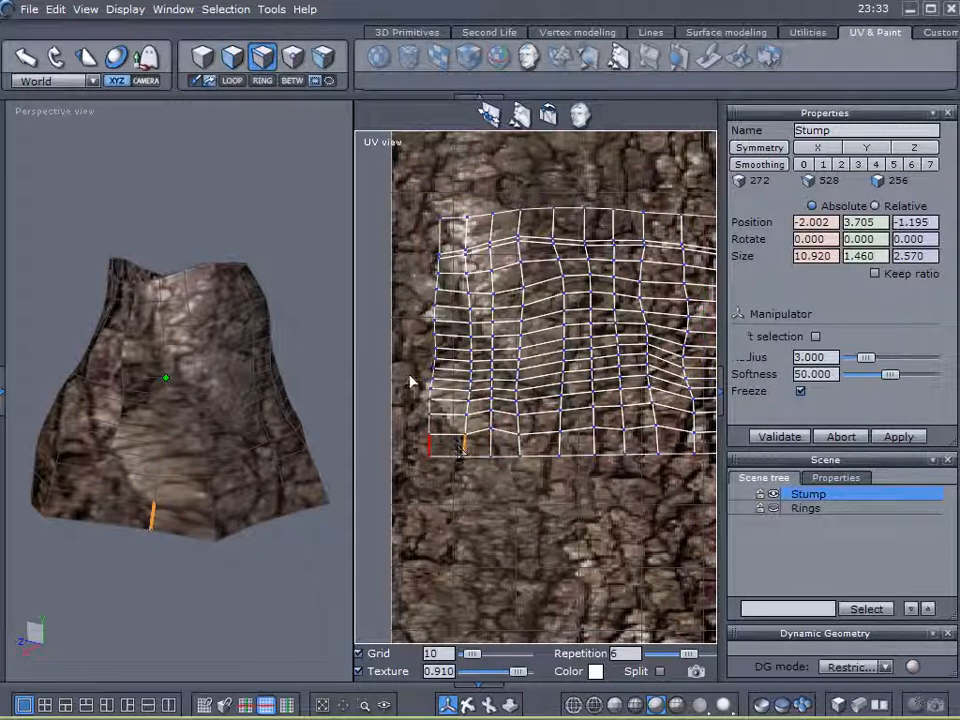
left_click(229, 82)
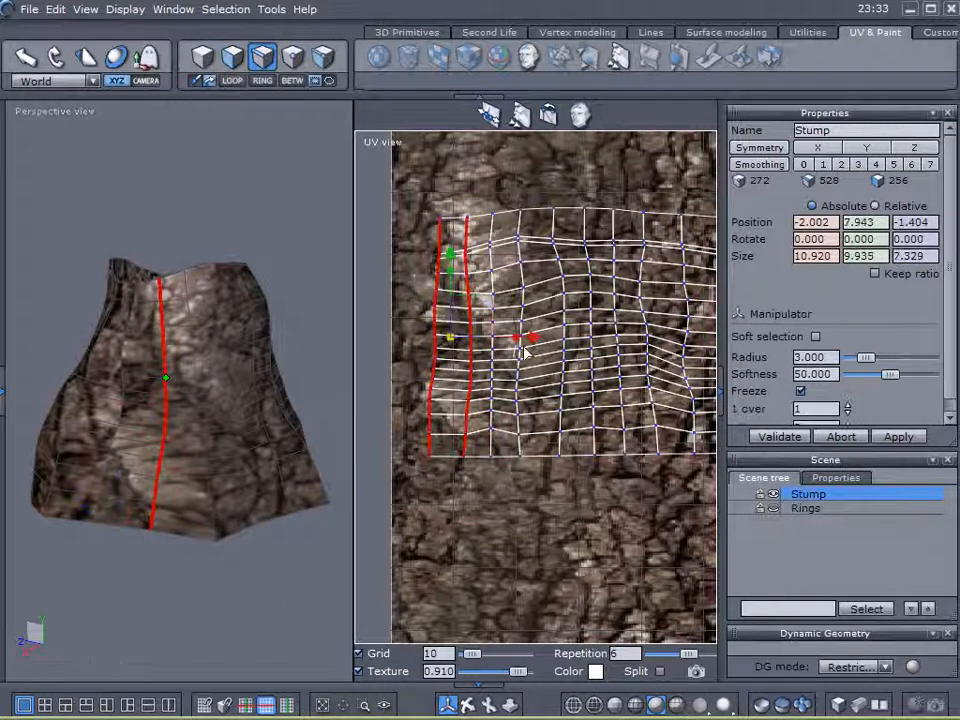
left_click_drag(537, 340, 508, 337)
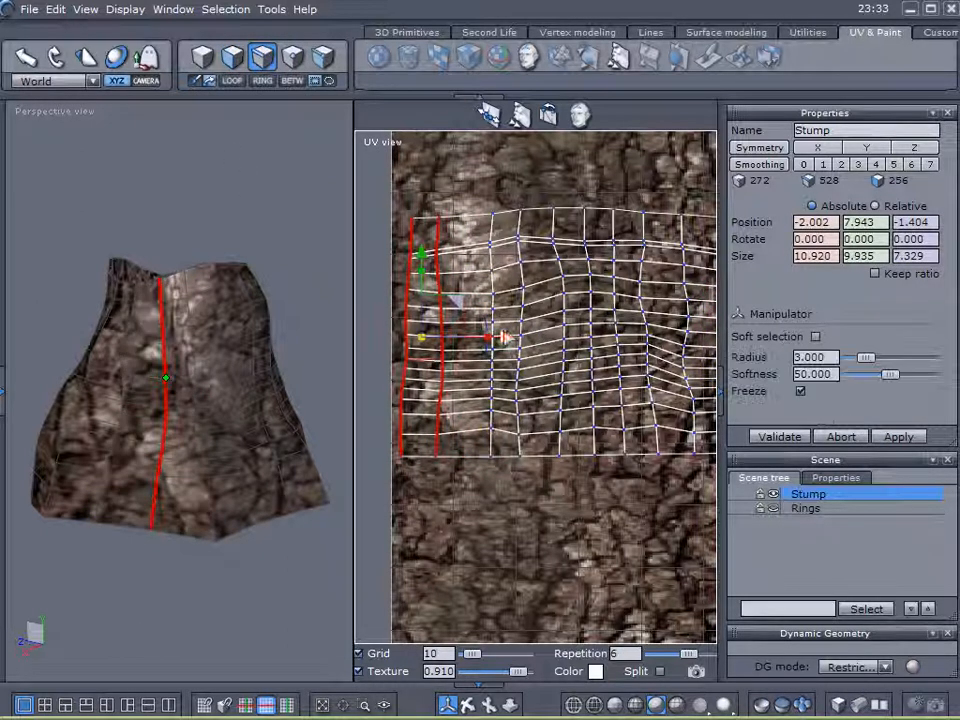
Select the next edge column at the UV grid's lower left as a loop and slide it left.
right_click_drag(158, 491, 295, 480)
middle_click_drag(222, 444, 336, 405)
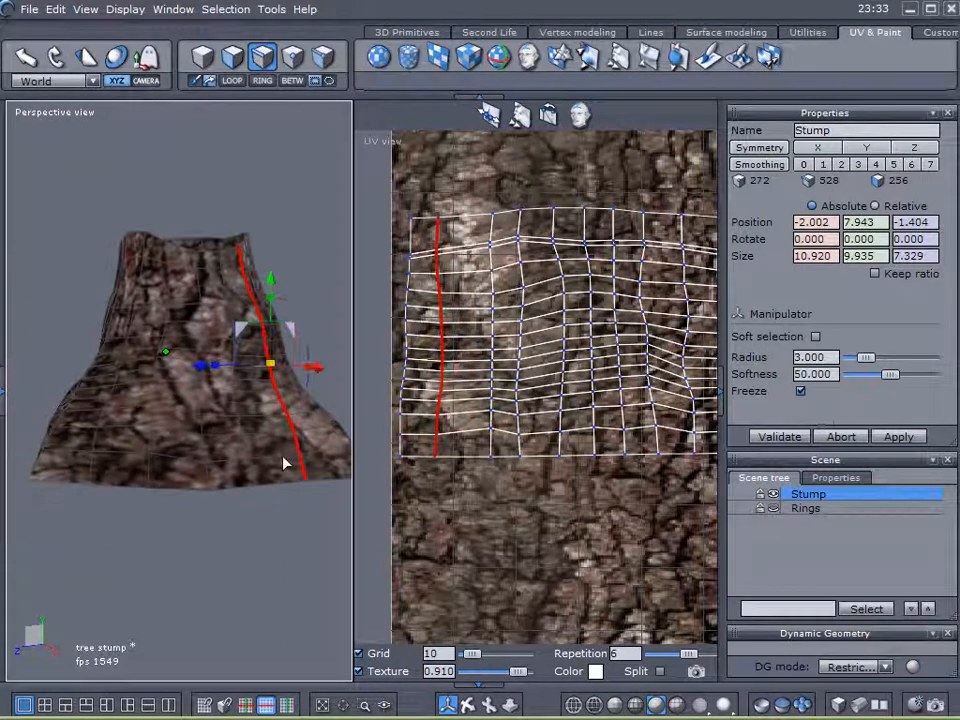
right_click_drag(296, 441, 181, 494)
left_click(232, 58)
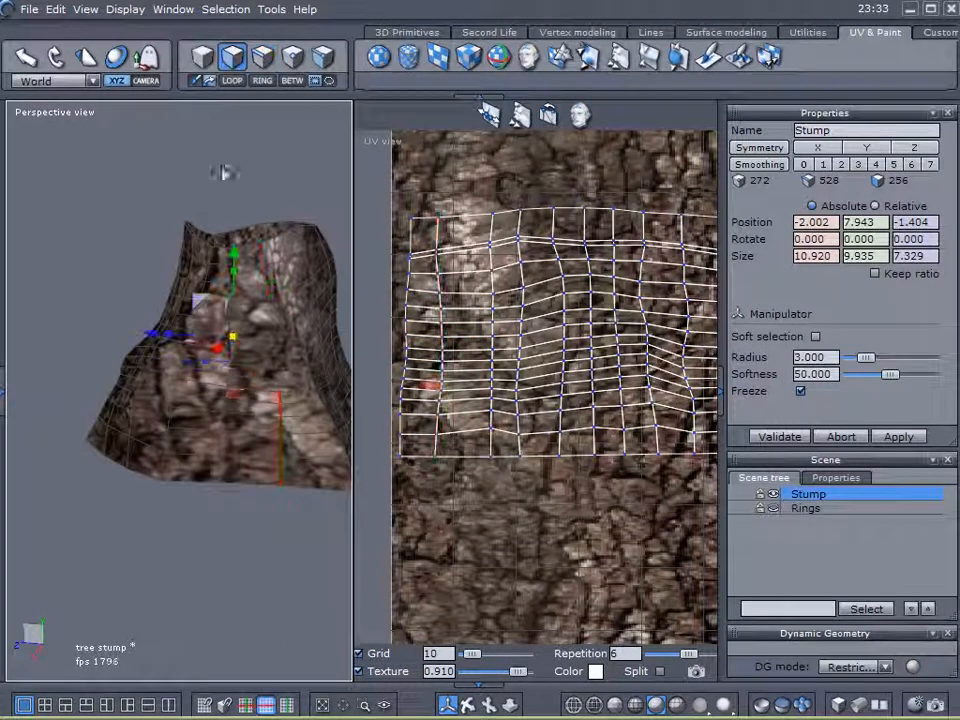
left_click(268, 450)
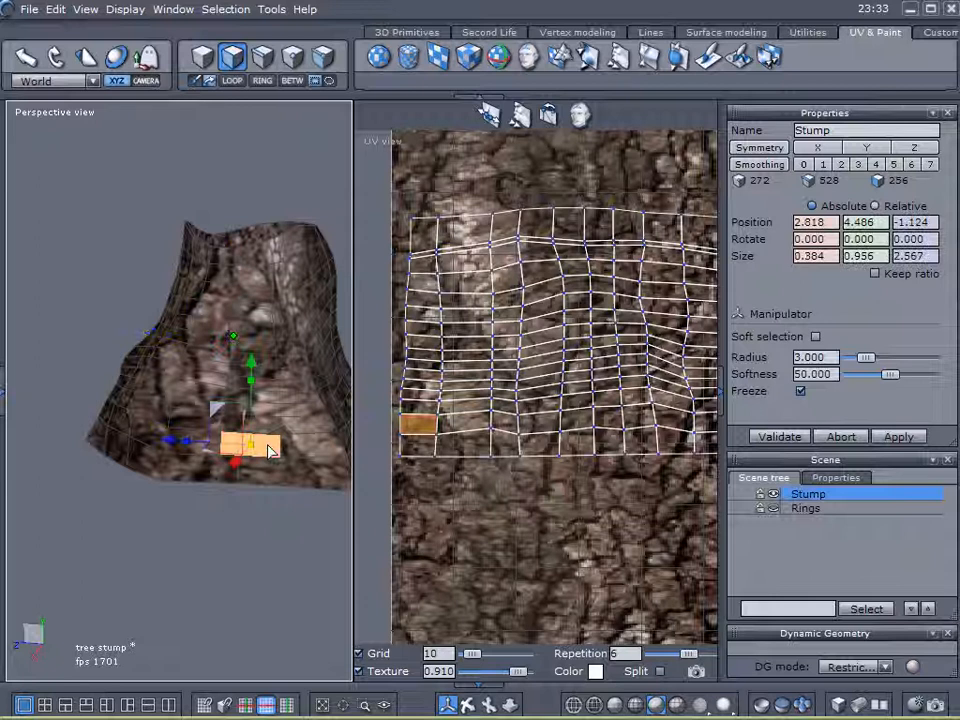
left_click(260, 57)
left_click(402, 446)
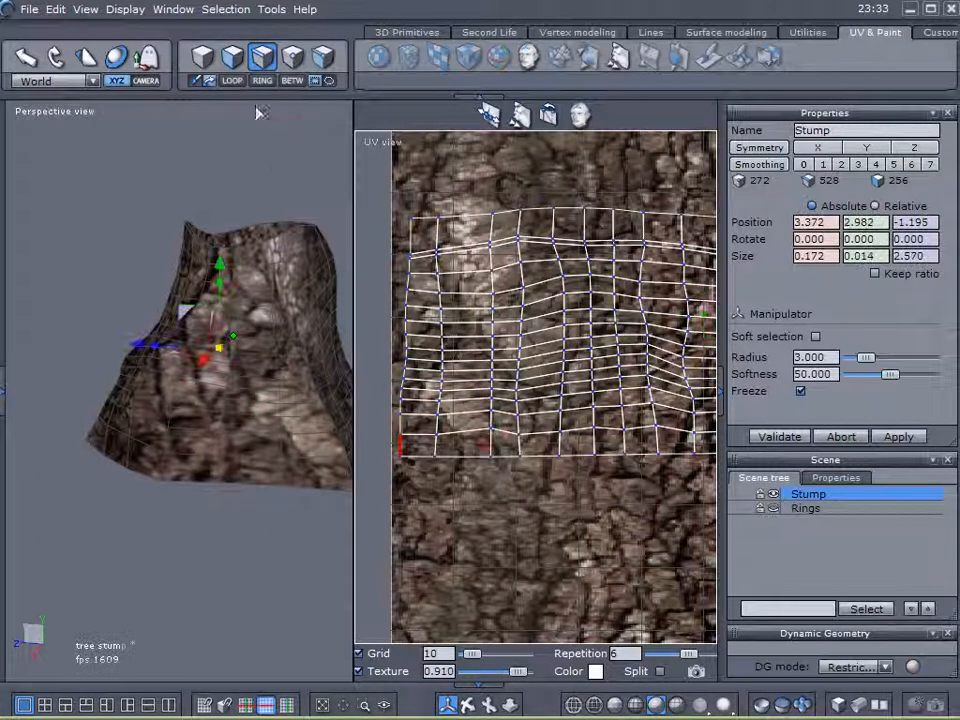
left_click(234, 82)
left_click_drag(496, 340, 481, 340)
Grow the bottom edges of the leftmost UV columns into loops and slide them further left.
middle_click_drag(238, 461, 57, 459)
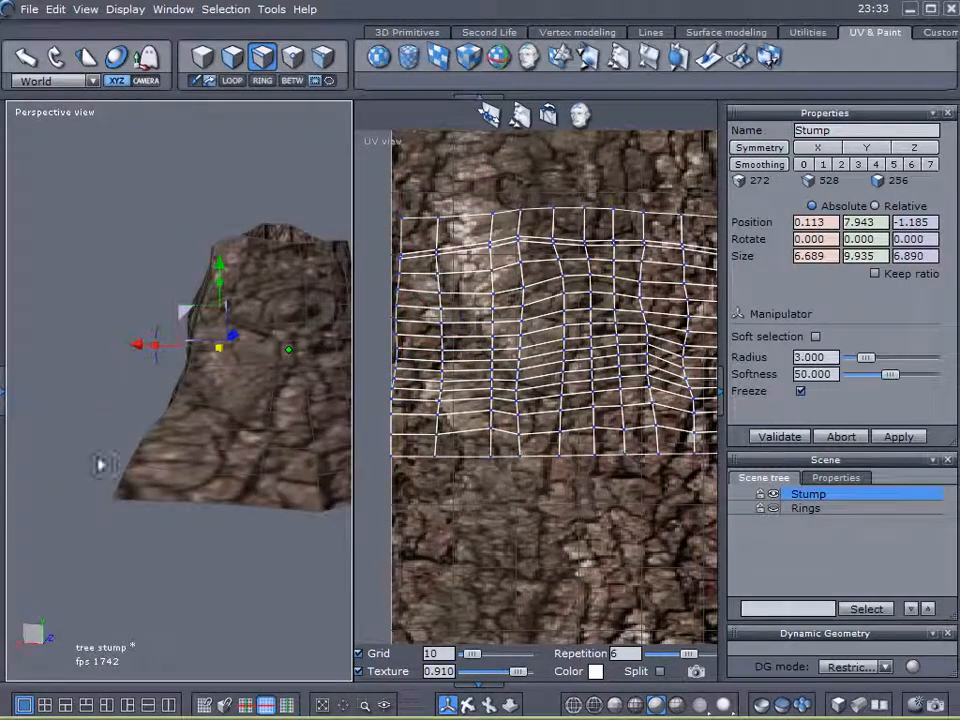
left_click(232, 57)
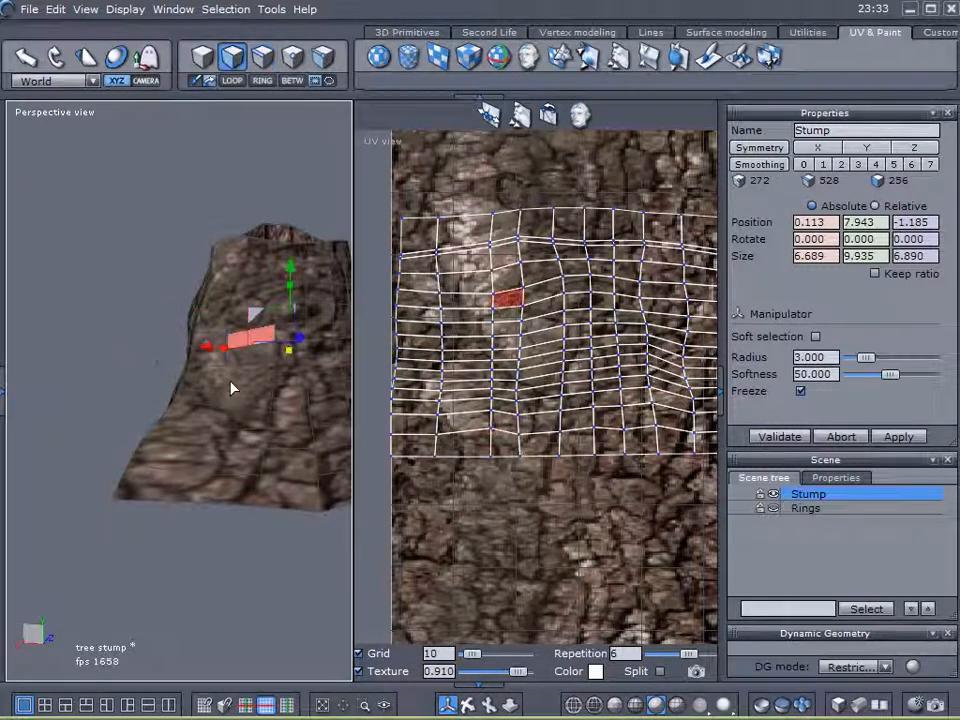
left_click_drag(188, 495, 196, 425)
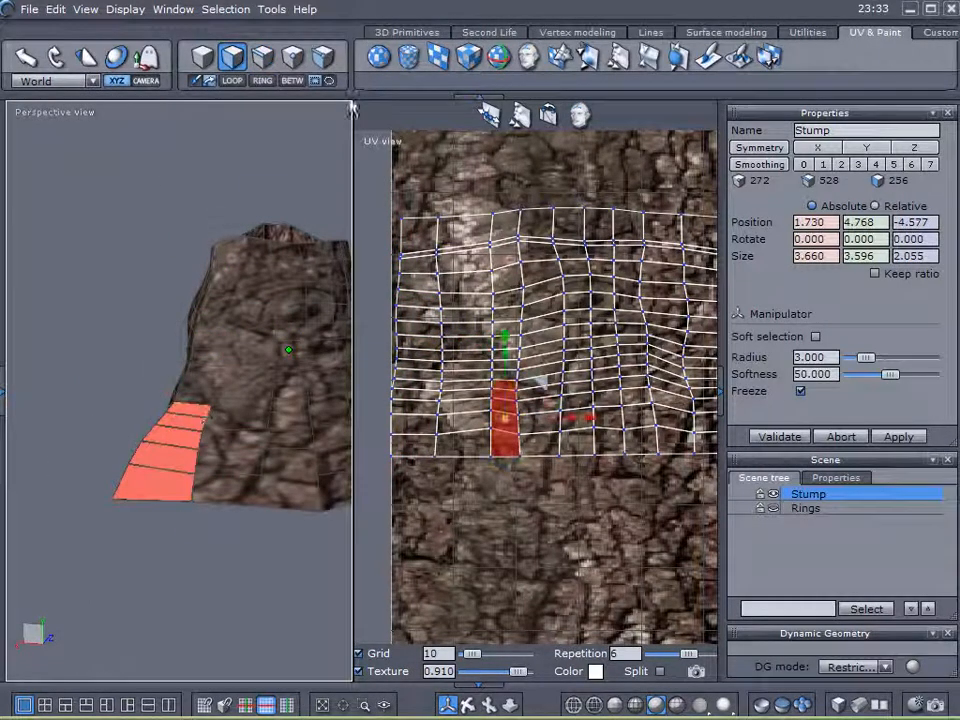
left_click(262, 57)
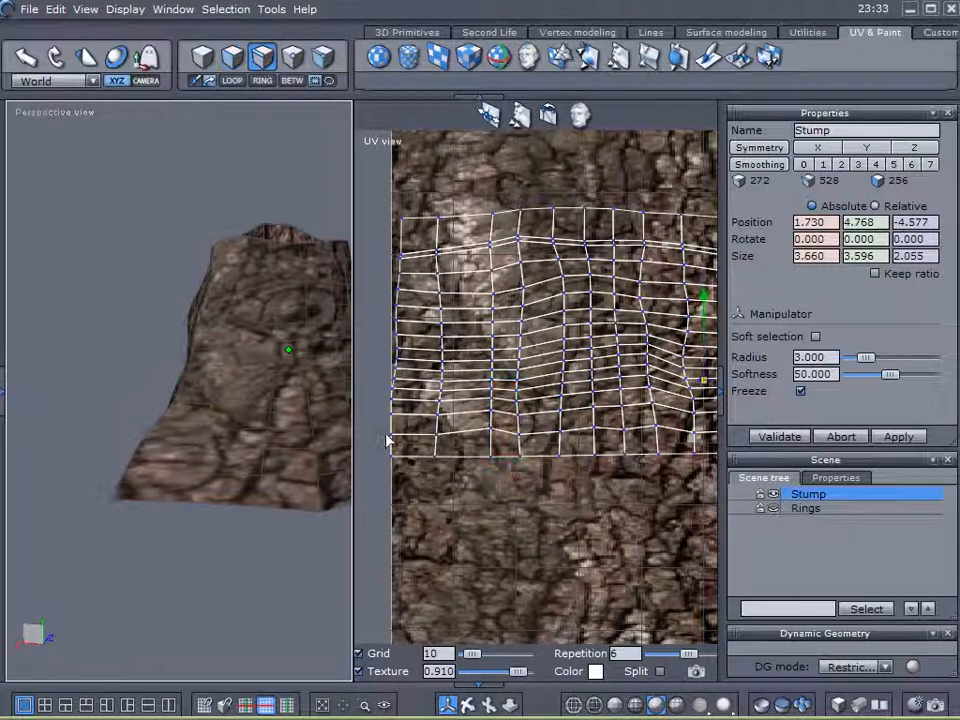
left_click_drag(391, 449, 492, 448)
left_click(230, 84)
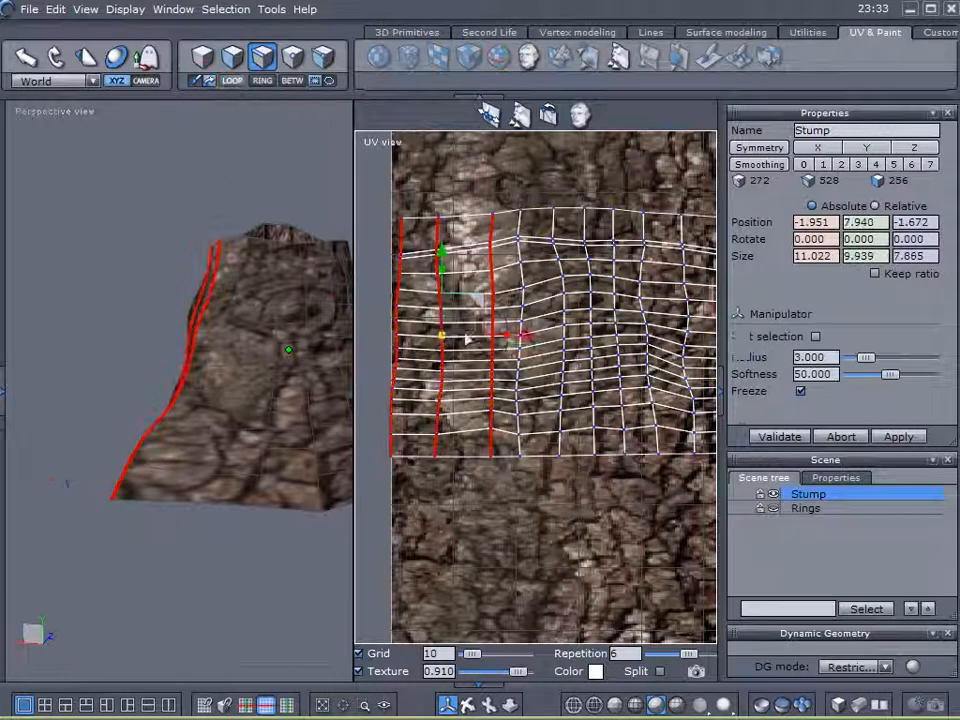
left_click_drag(521, 342, 503, 342)
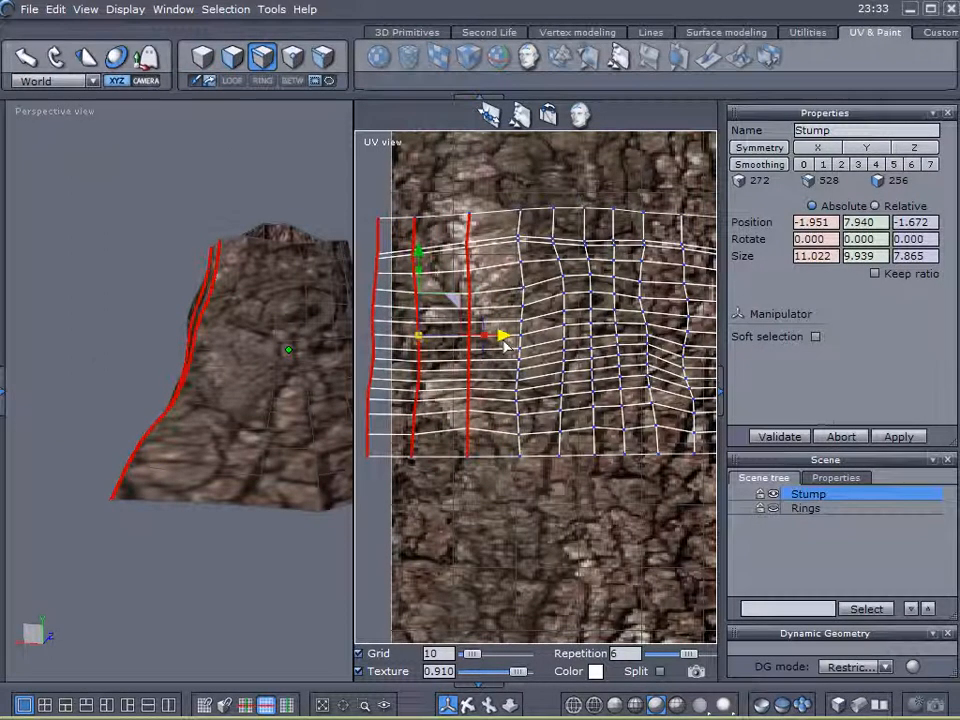
right_click_drag(201, 490, 148, 449)
left_click(232, 56)
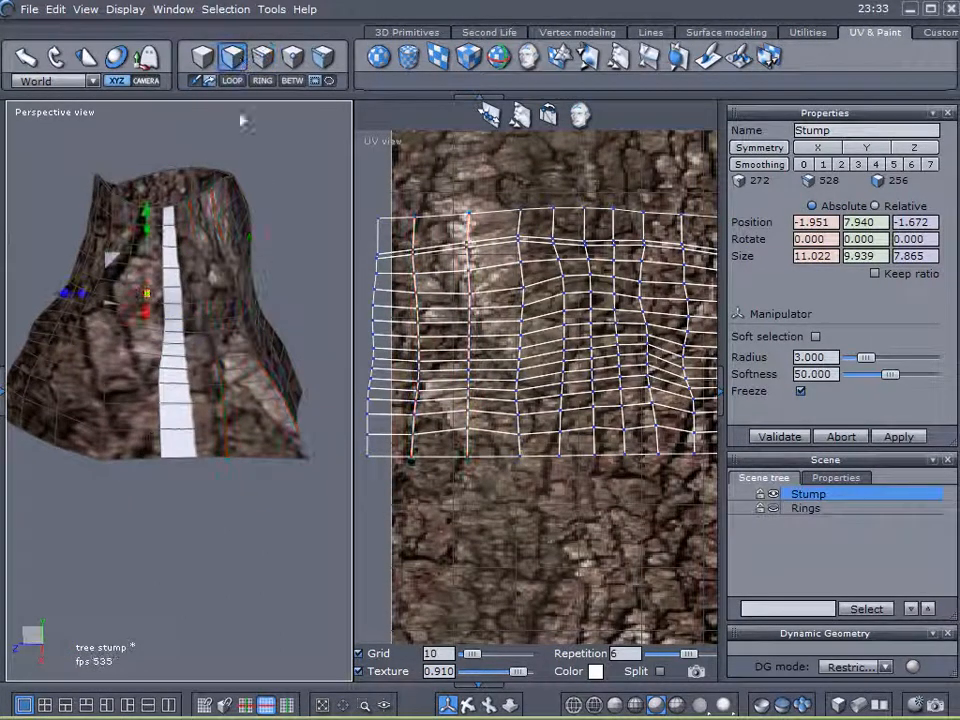
Select all stump faces and enlarge the UV view to show the whole bark texture.
key("ctrl+a")
scroll(573, 403, "down", 3)
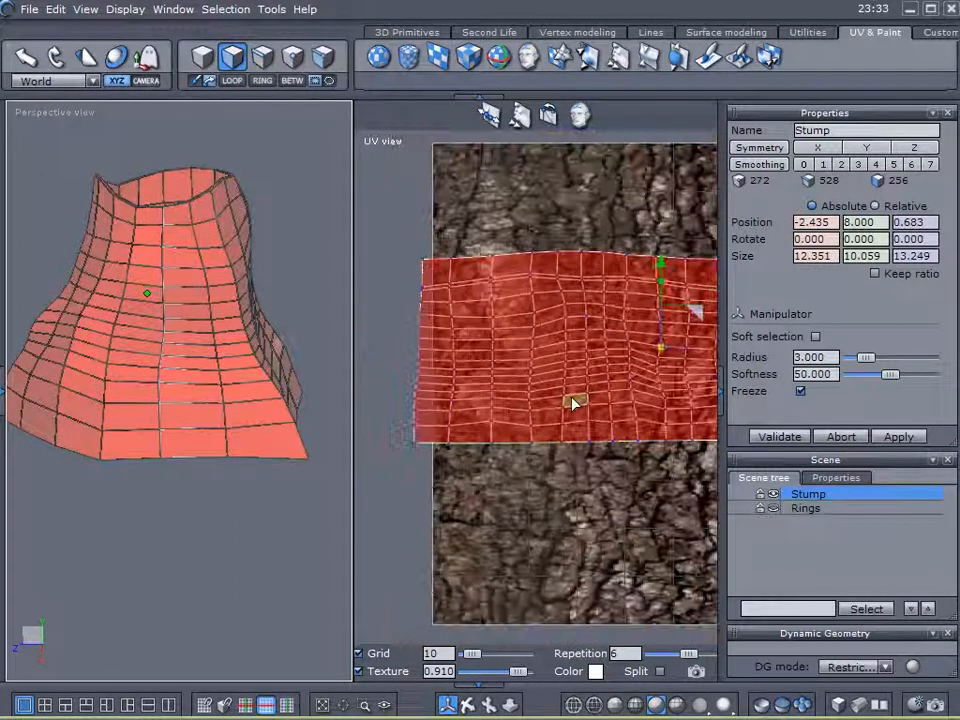
middle_click_drag(570, 454, 463, 456)
scroll(461, 458, "down", 1)
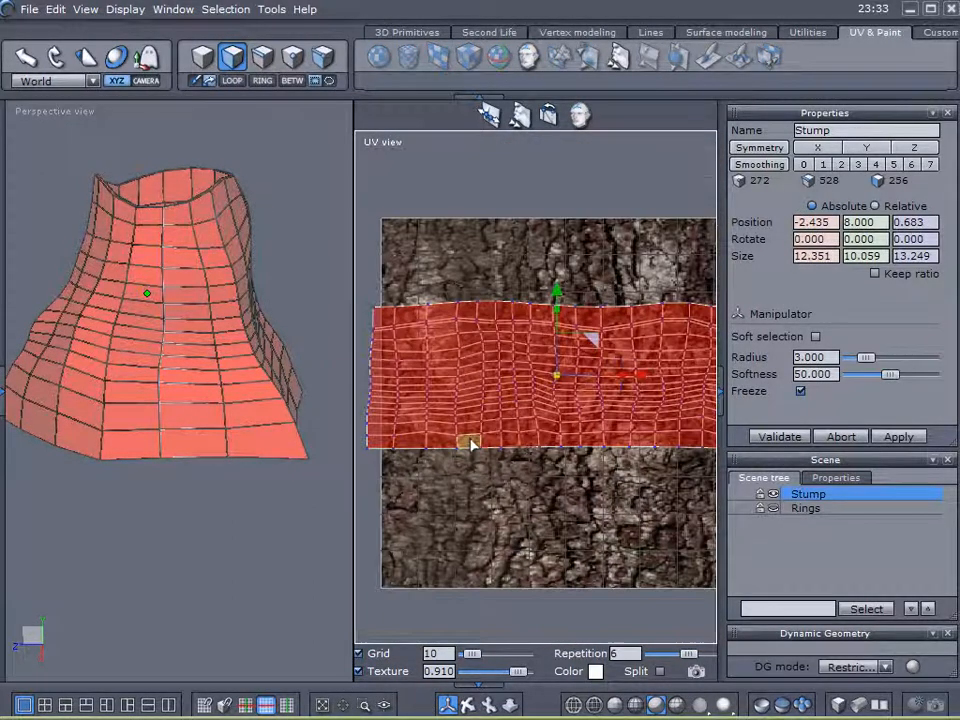
left_click_drag(354, 408, 294, 407)
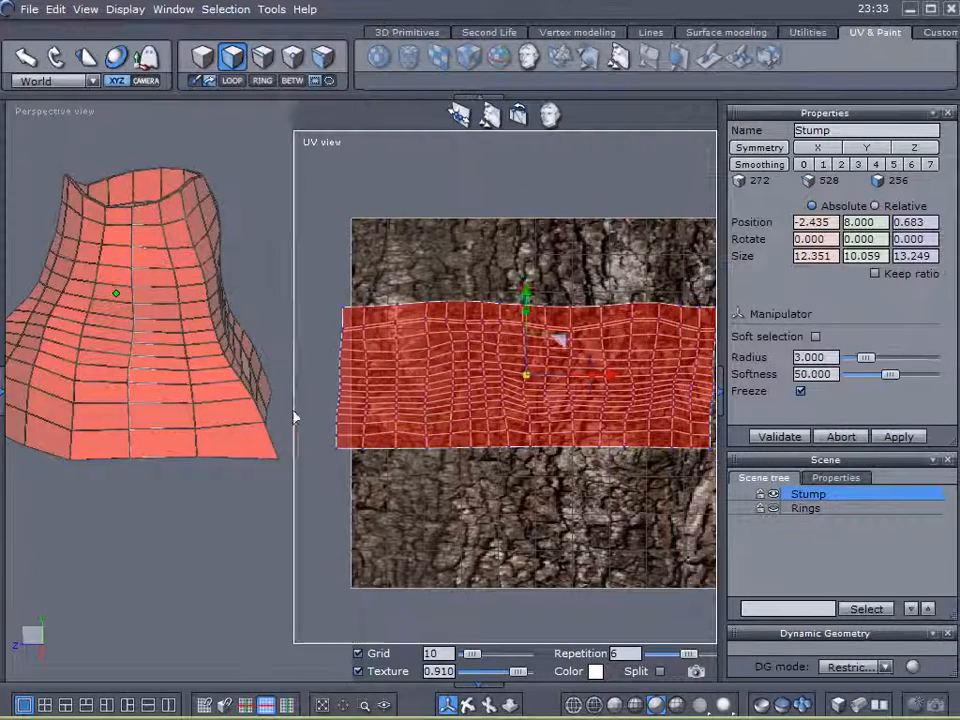
scroll(478, 422, "down", 1)
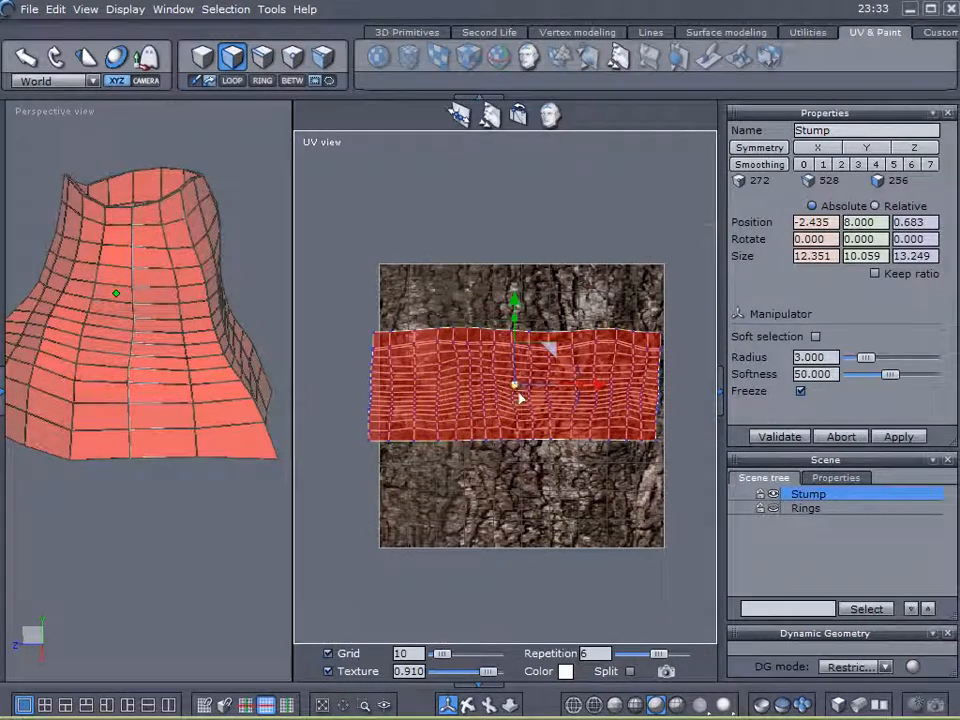
scroll(531, 417, "up", 1)
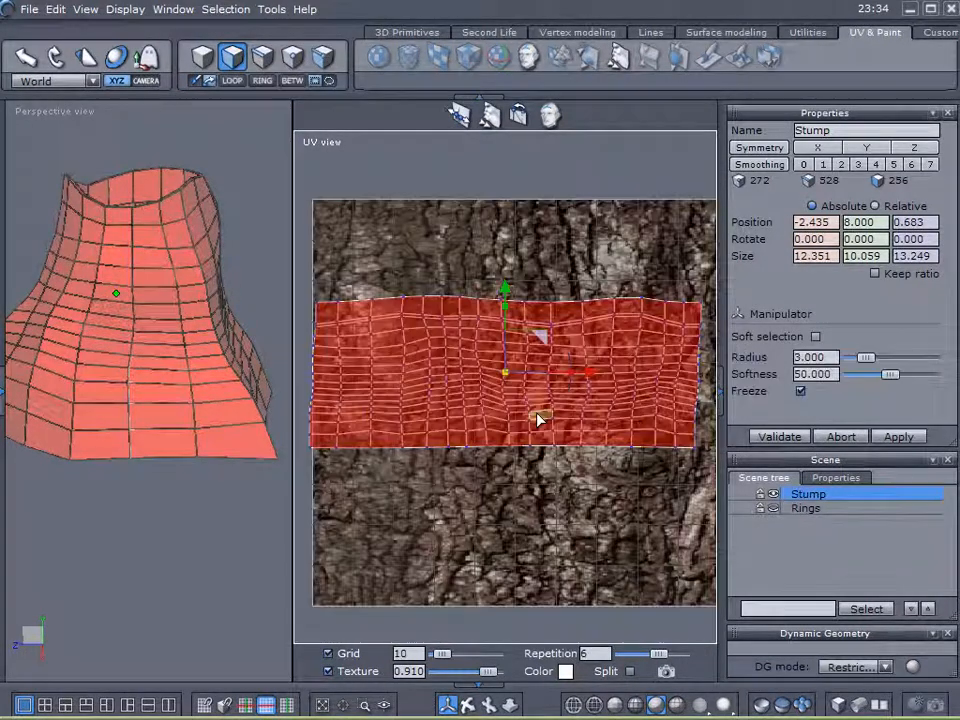
Move the whole UV patch right over the bark texture in two small nudges.
left_click_drag(591, 379, 603, 385)
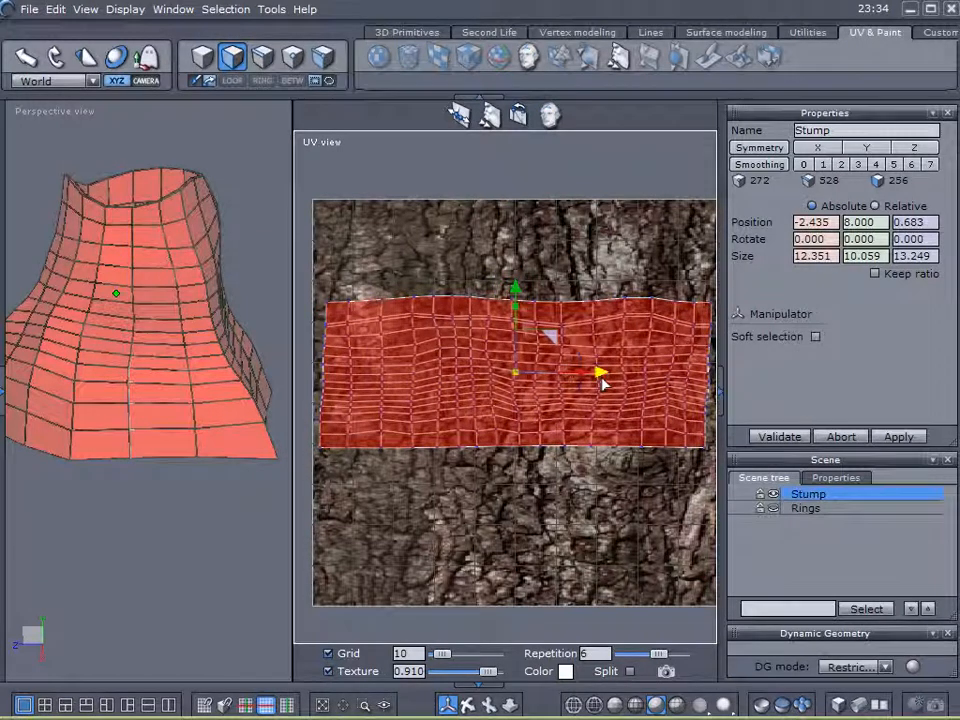
middle_click_drag(531, 499, 418, 503)
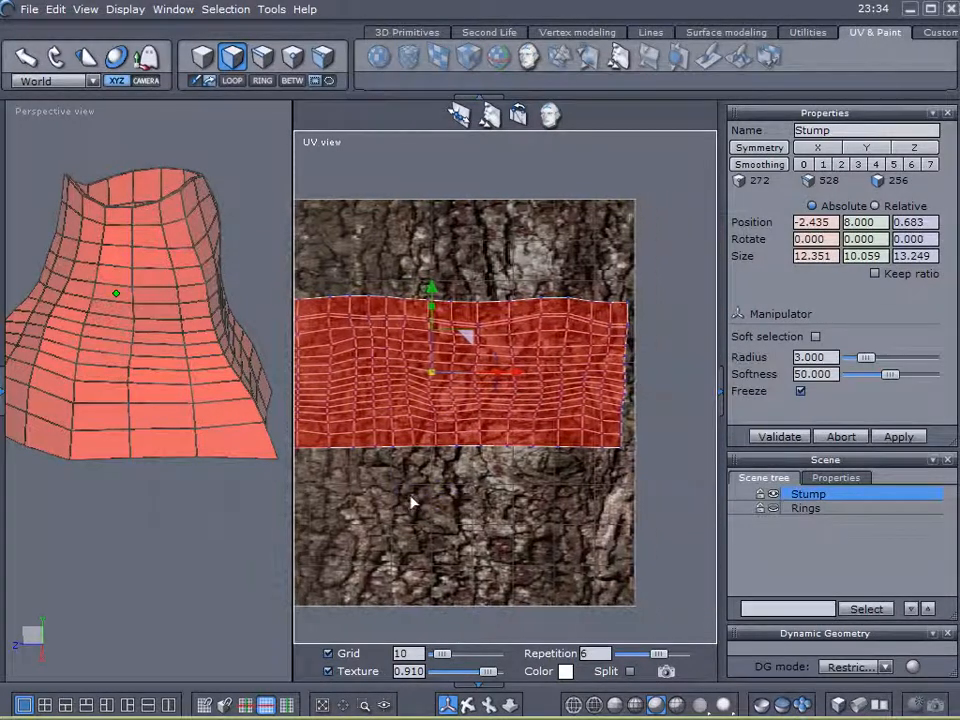
middle_click_drag(535, 481, 449, 485)
scroll(612, 438, "up", 2)
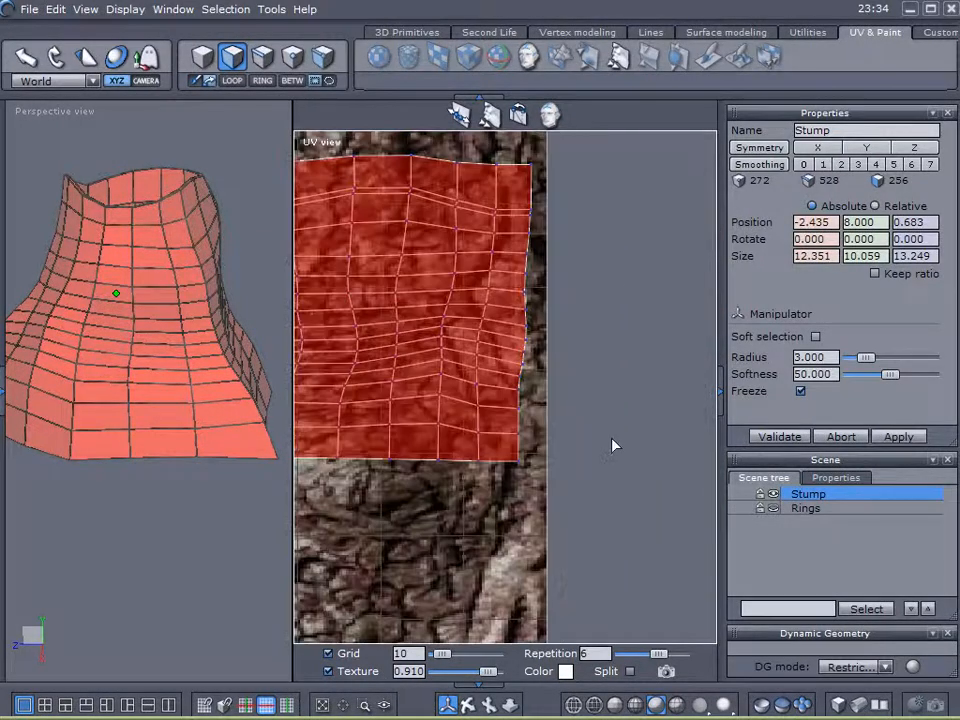
scroll(531, 369, "down", 1)
middle_click_drag(566, 396, 628, 410)
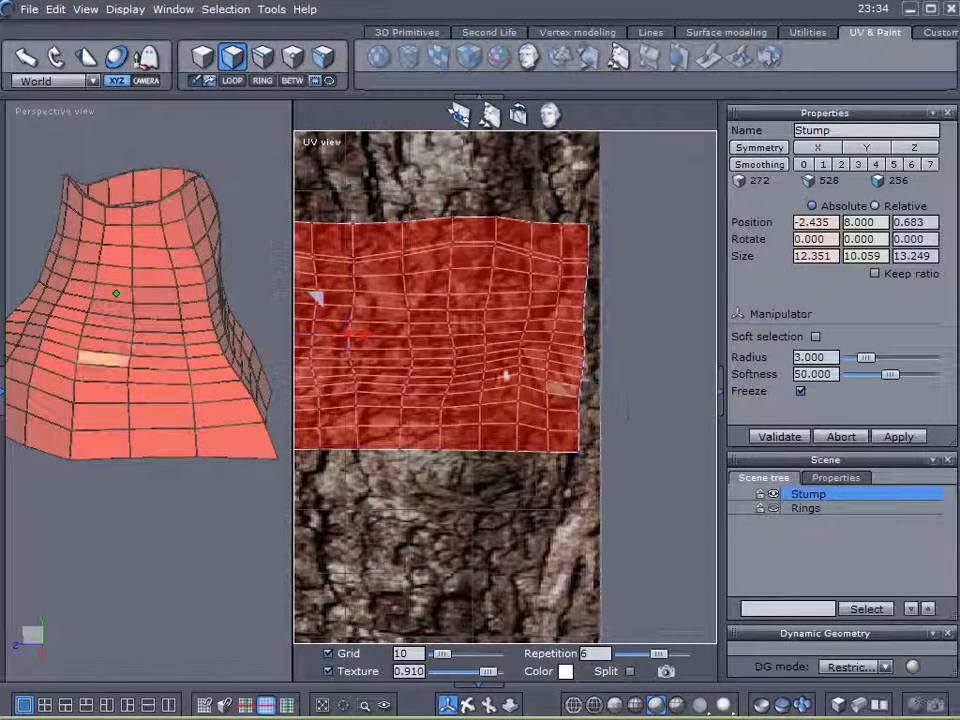
left_click_drag(365, 332, 376, 334)
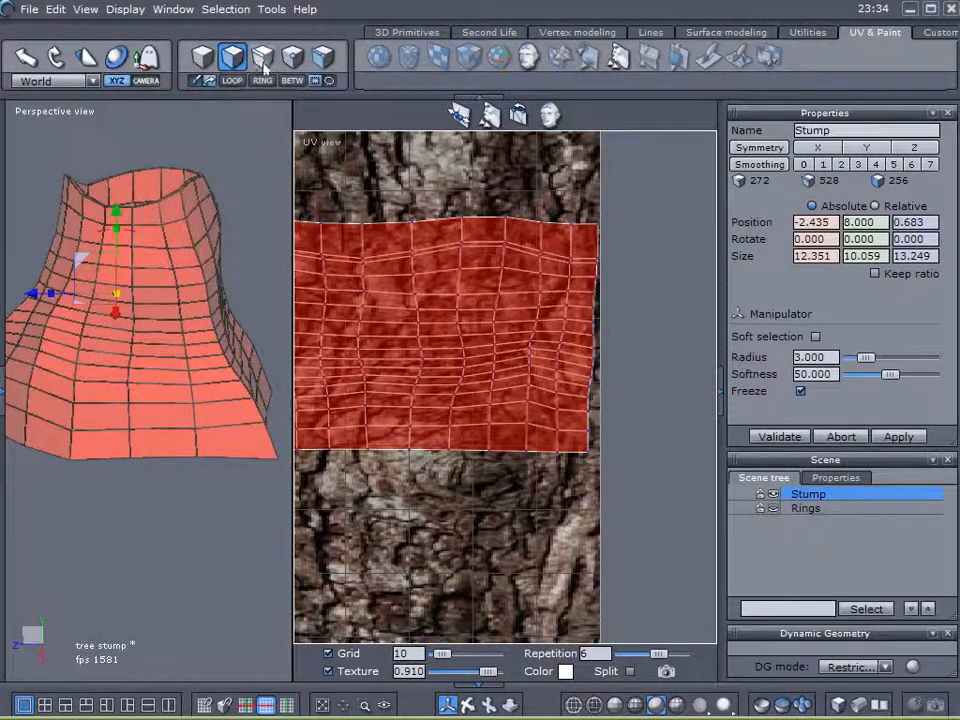
left_click(264, 62)
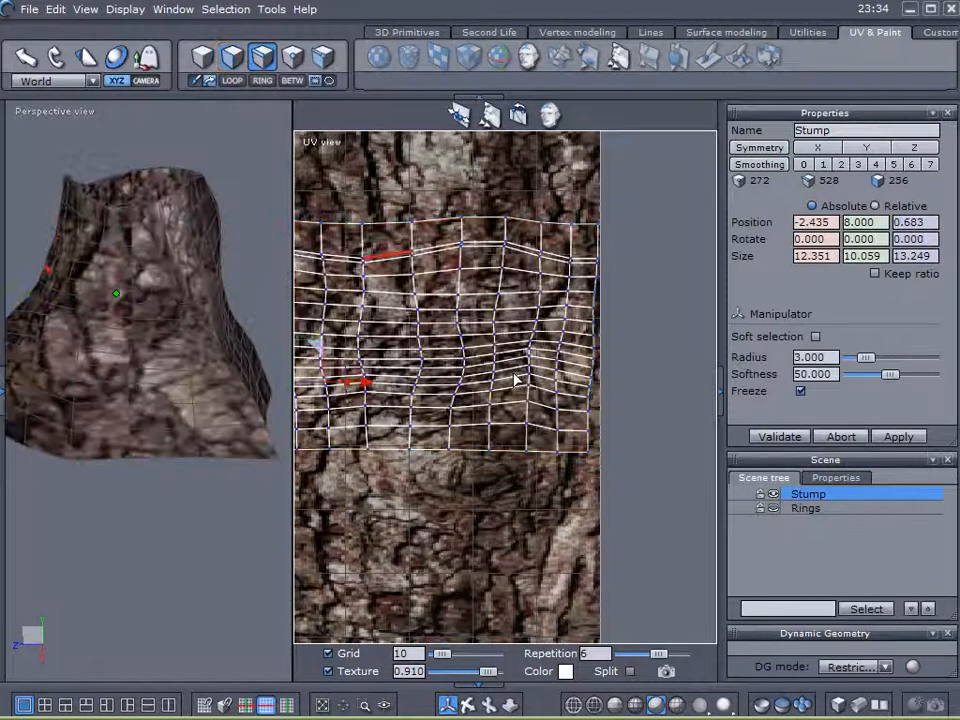
Select the UV patch's right-border edge loop and orbit the stump to examine the seam.
left_click(231, 82)
scroll(685, 384, "up", 2)
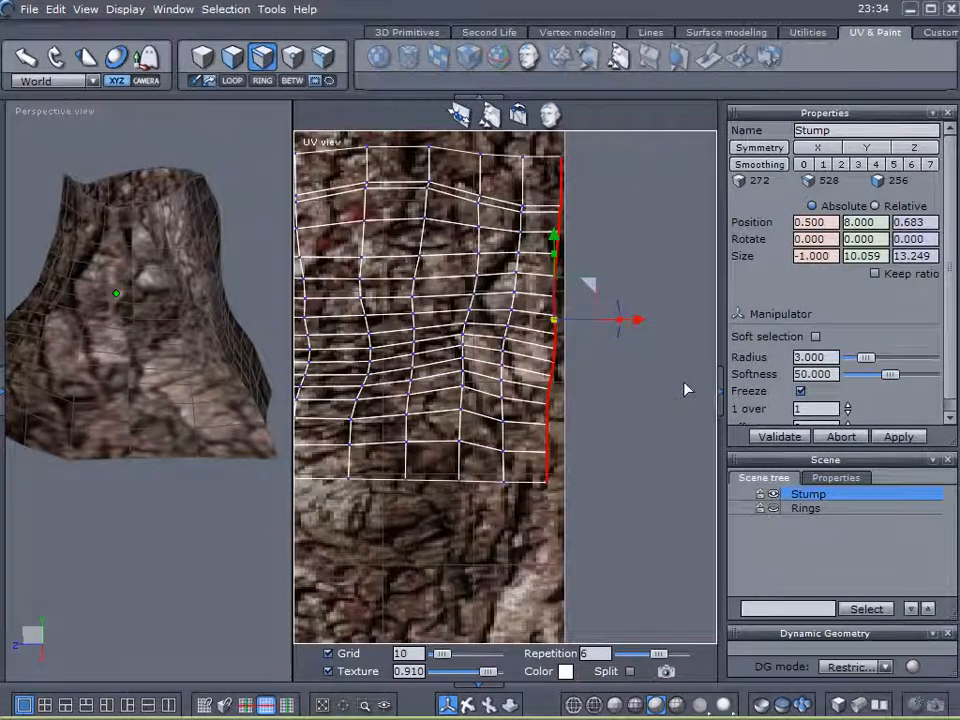
middle_click_drag(156, 424, 225, 459)
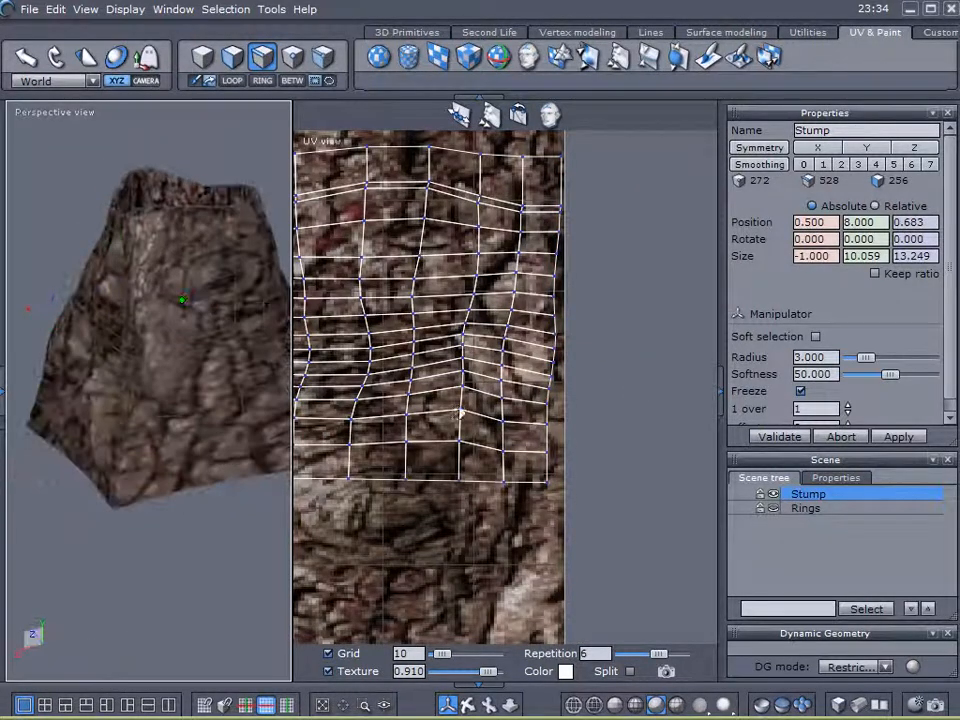
left_click(548, 416)
left_click(235, 82)
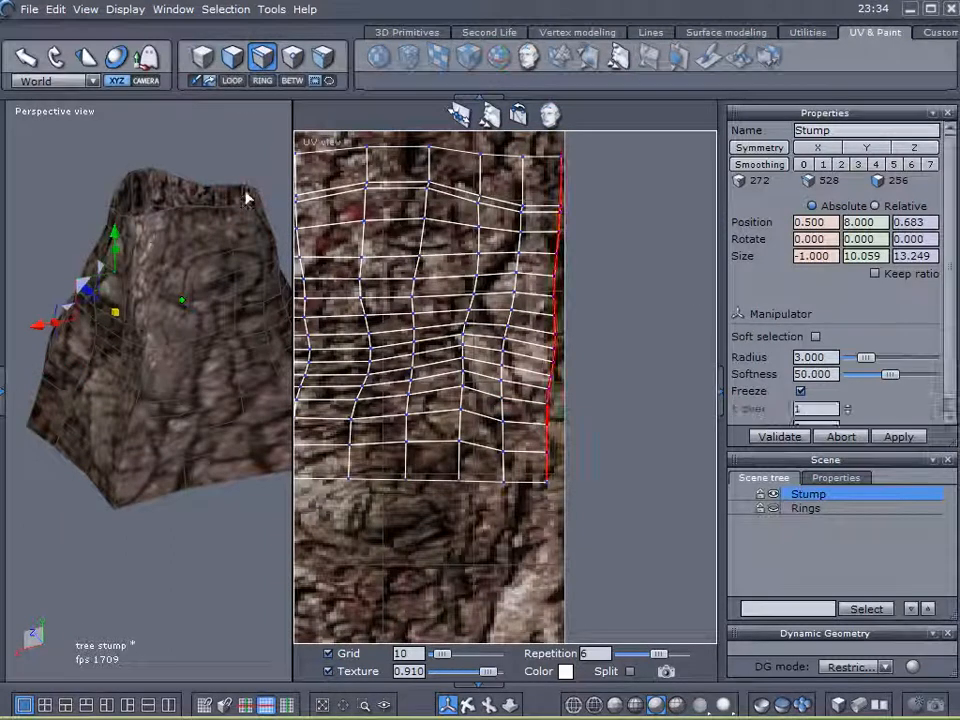
middle_click_drag(204, 381, 333, 384)
middle_click_drag(169, 407, 278, 413)
middle_click_drag(180, 432, 278, 449)
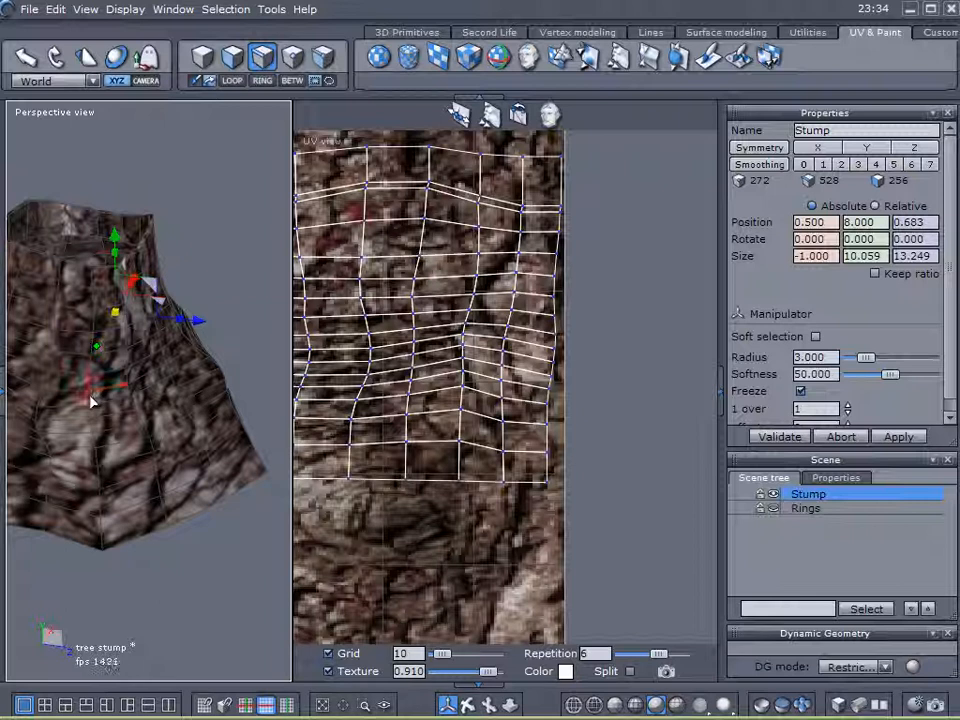
Pick several vertical edge loops on the stump in 3D to check where they fall in the UVs.
left_click(95, 400)
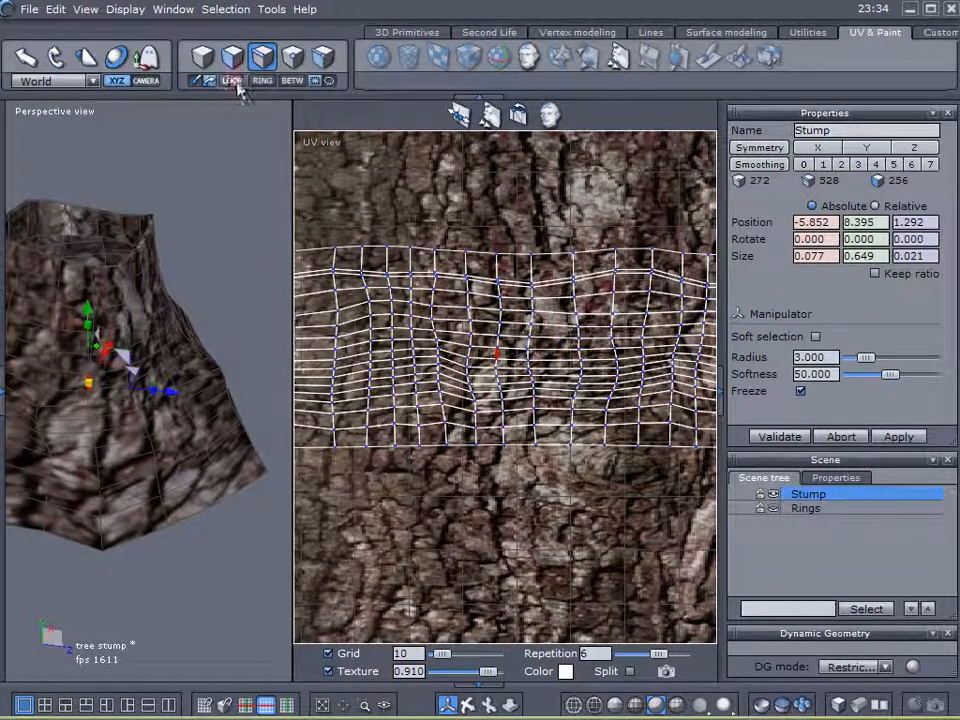
left_click(234, 82)
right_click_drag(229, 447, 168, 456)
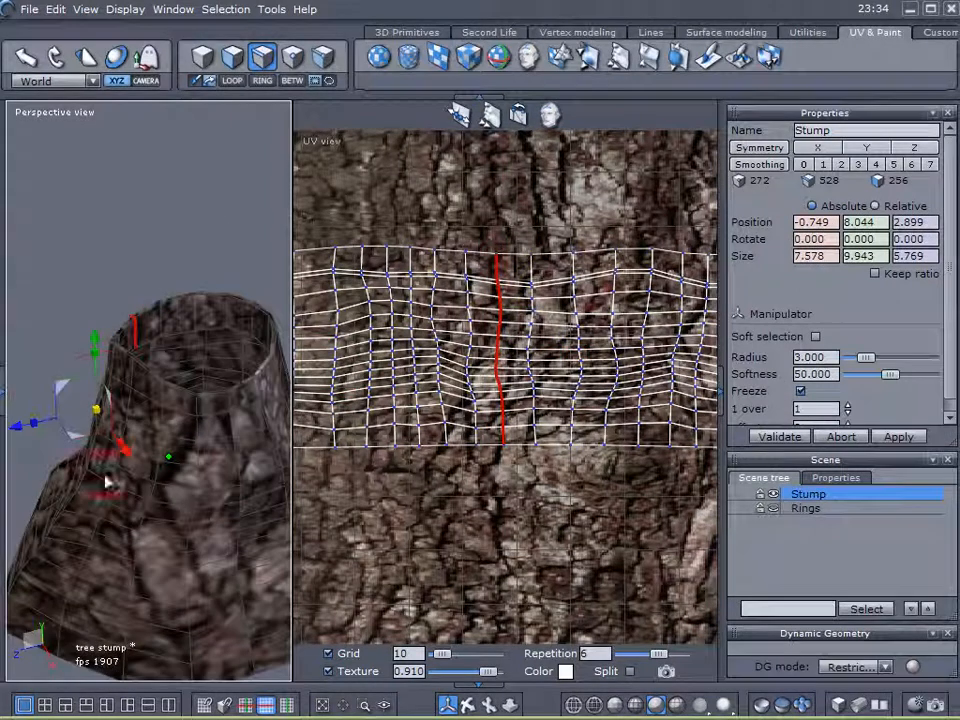
left_click(199, 510)
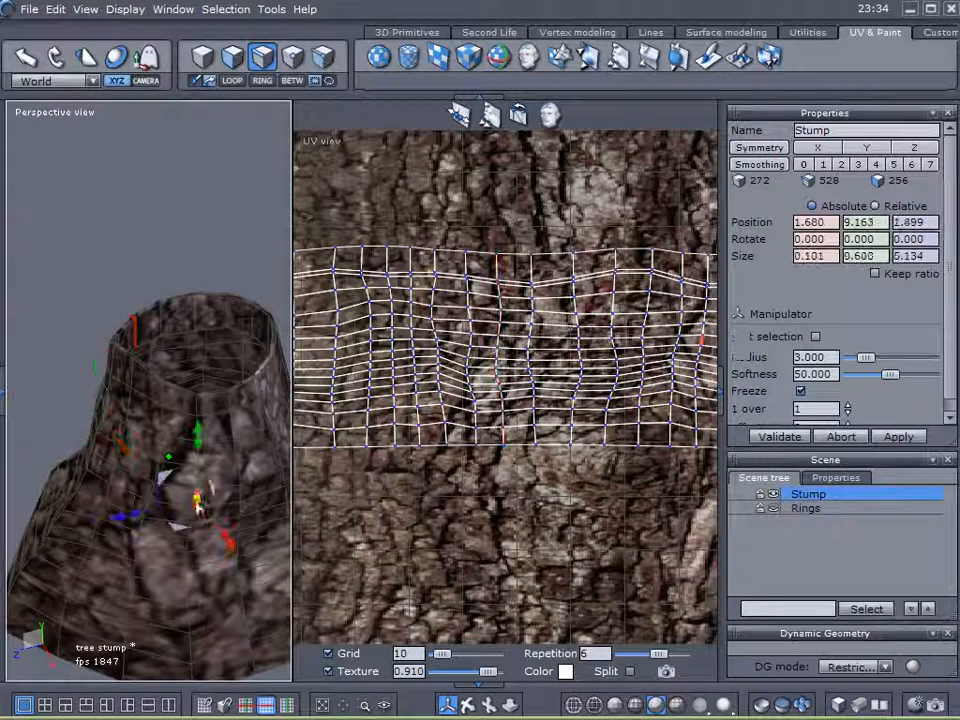
left_click(235, 83)
middle_click_drag(531, 404, 399, 368)
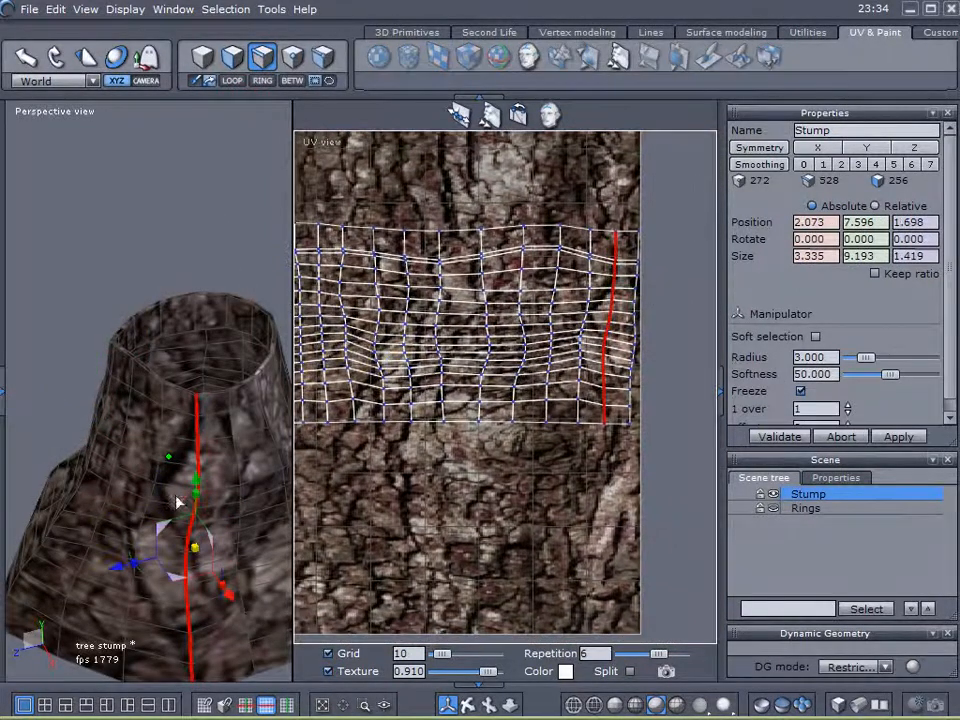
left_click(245, 476)
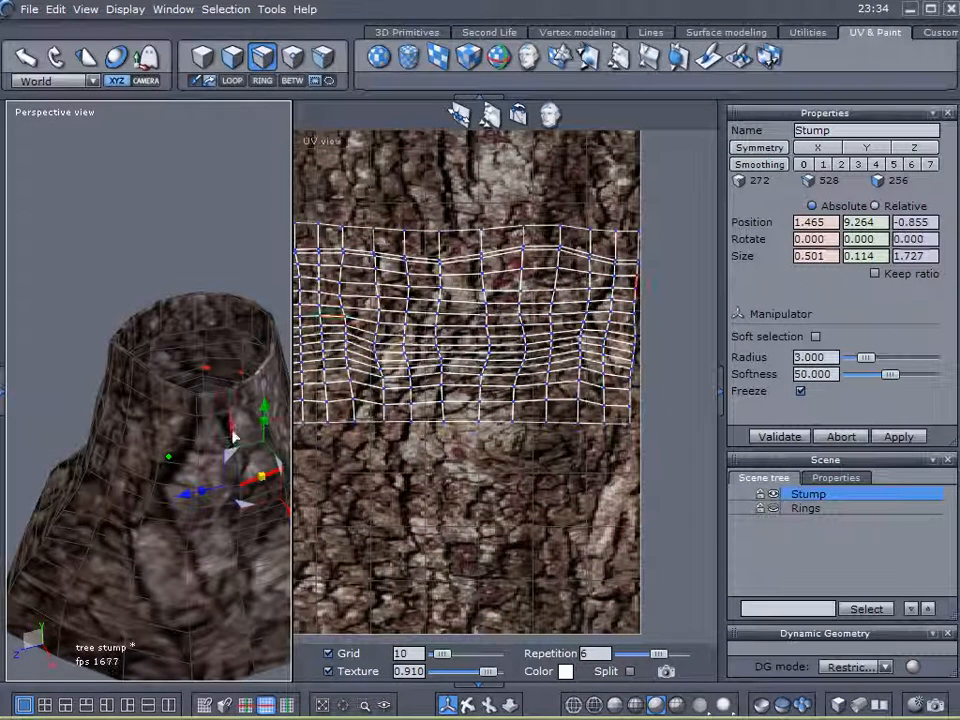
left_click(230, 428)
left_click(232, 82)
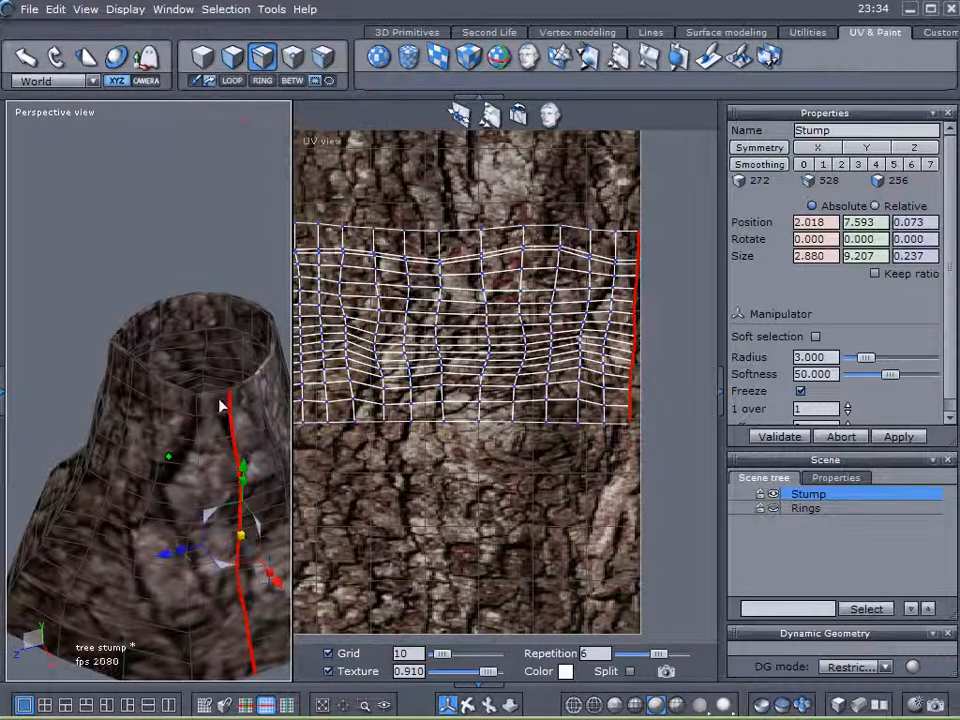
middle_click_drag(555, 370, 675, 325)
mouse_move(180, 475)
middle_mouse_down()
mouse_move(90, 447)
mouse_move(94, 375)
mouse_move(140, 410)
mouse_move(173, 458)
middle_mouse_up()
Deselect the stump and orbit to view the bark wrapped around its sides.
left_click(876, 562)
middle_click_drag(266, 549, 199, 444)
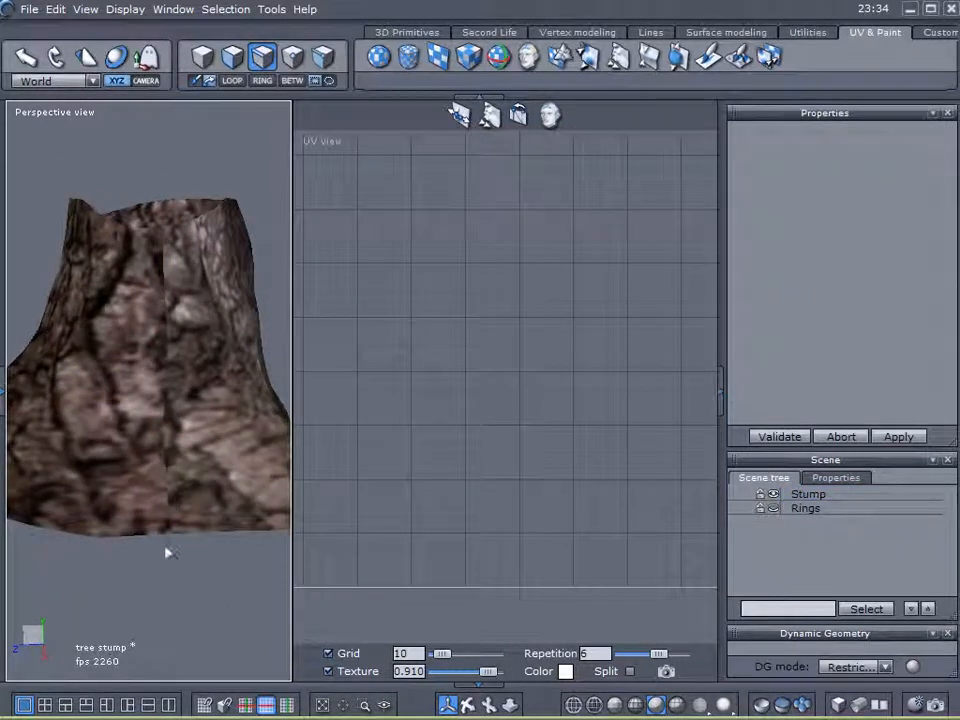
middle_click_drag(72, 492, 8, 488)
Reselect the Stump, extend an edge into a vertical loop, and recentre the UV view on the mesh.
middle_click_drag(157, 413, 395, 465)
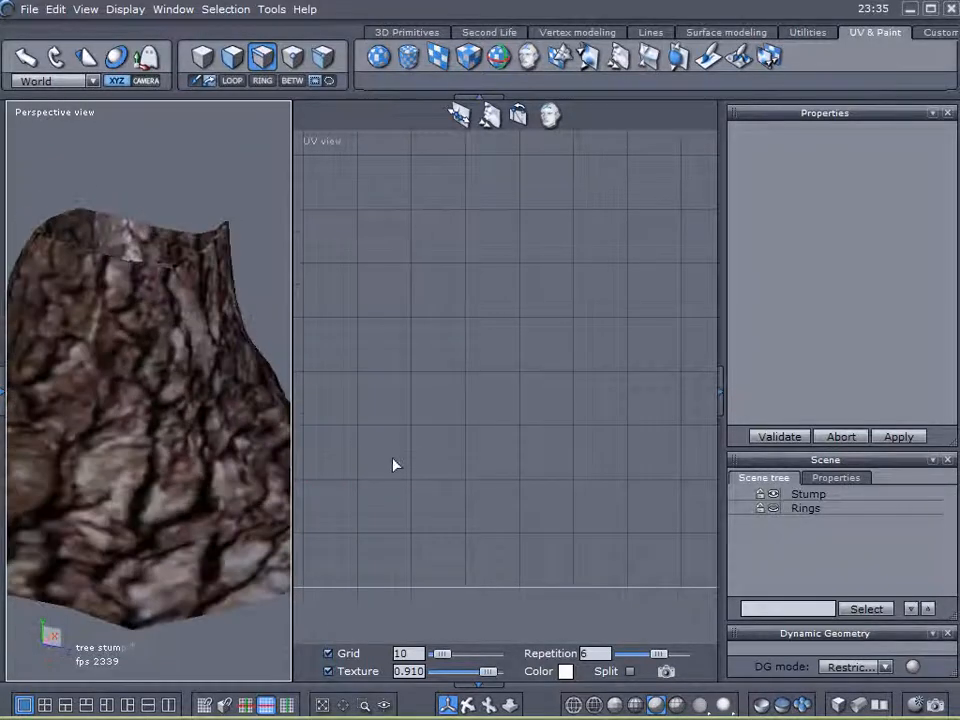
left_click(800, 495)
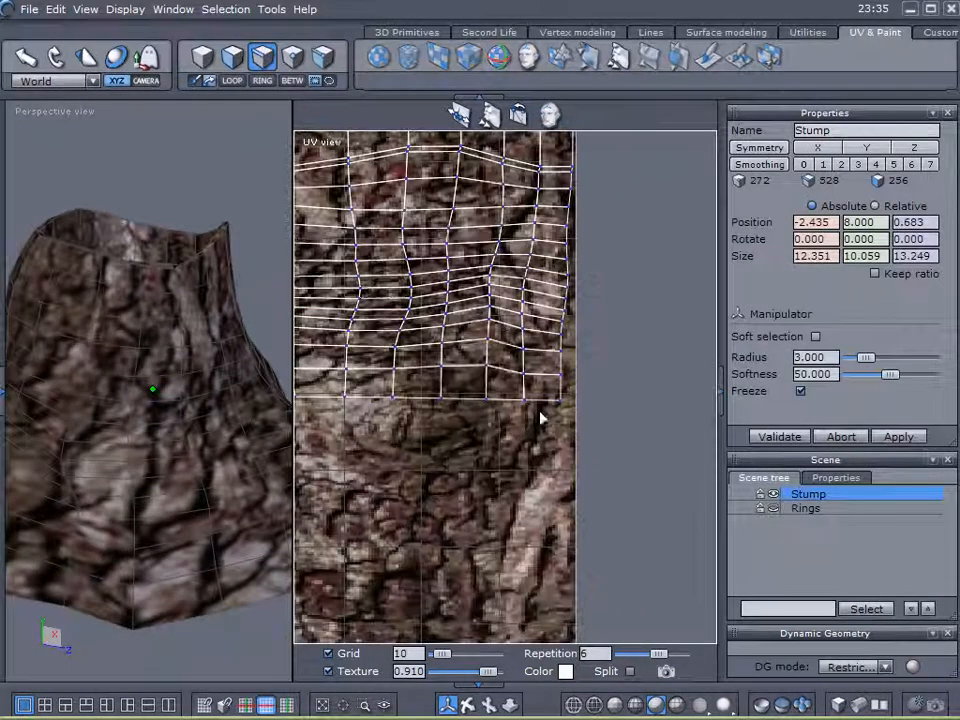
left_click(238, 84)
middle_click_drag(633, 340, 632, 482)
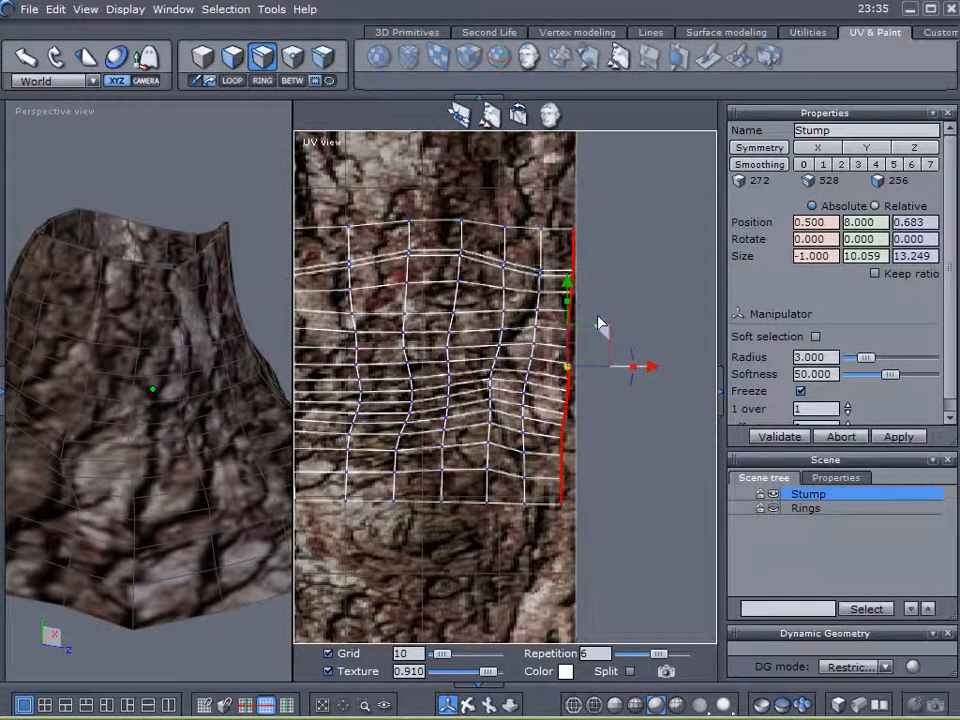
scroll(399, 221, "down", 3)
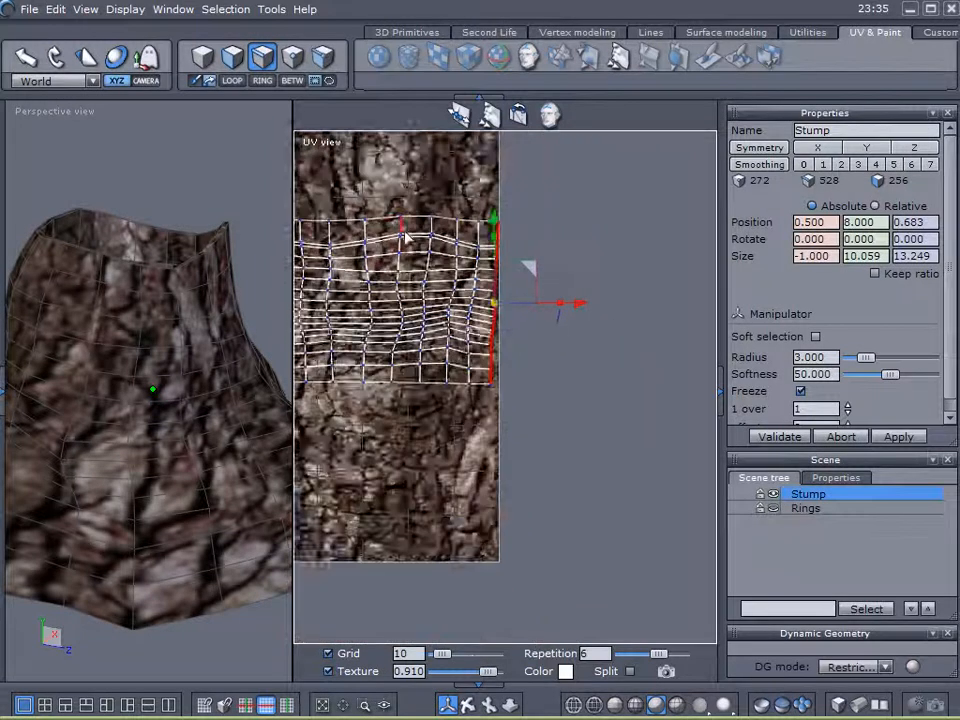
scroll(415, 264, "up", 3)
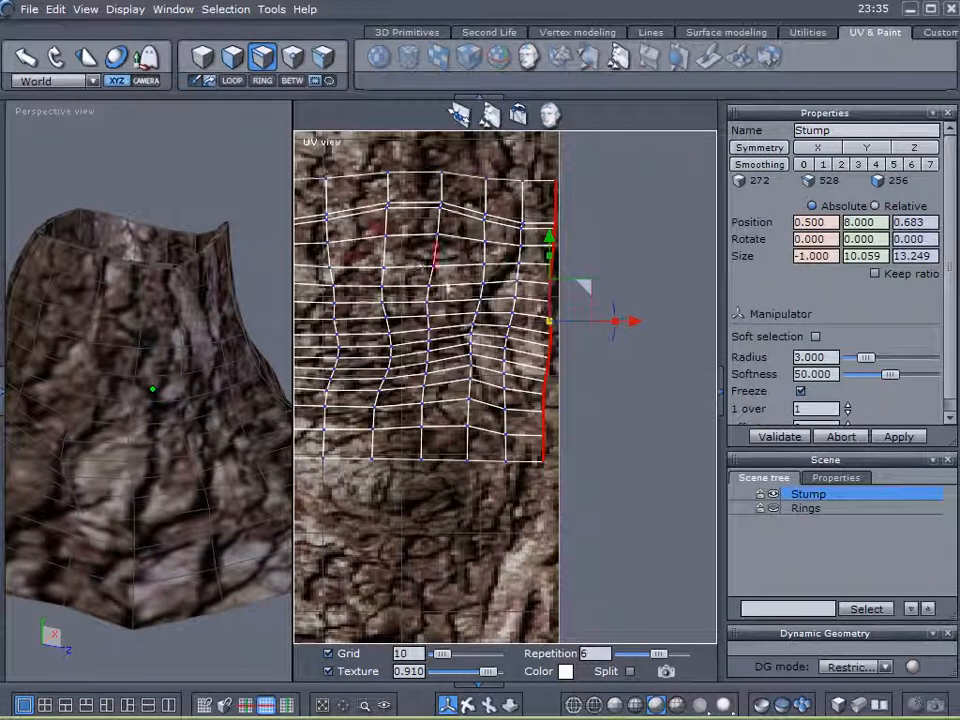
scroll(462, 291, "up", 2)
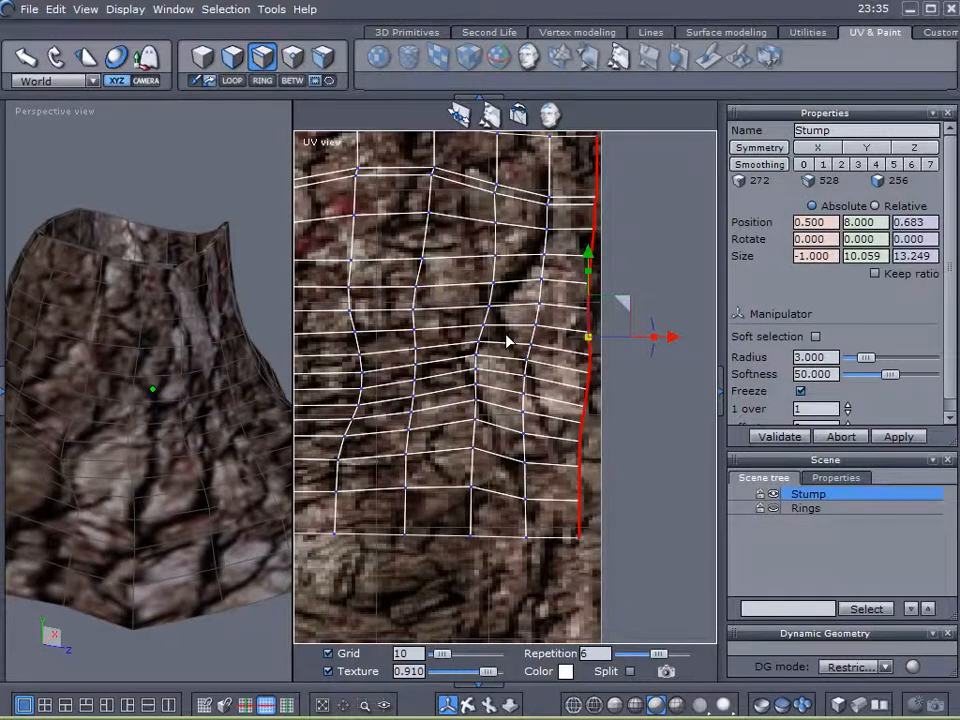
scroll(497, 349, "down", 3)
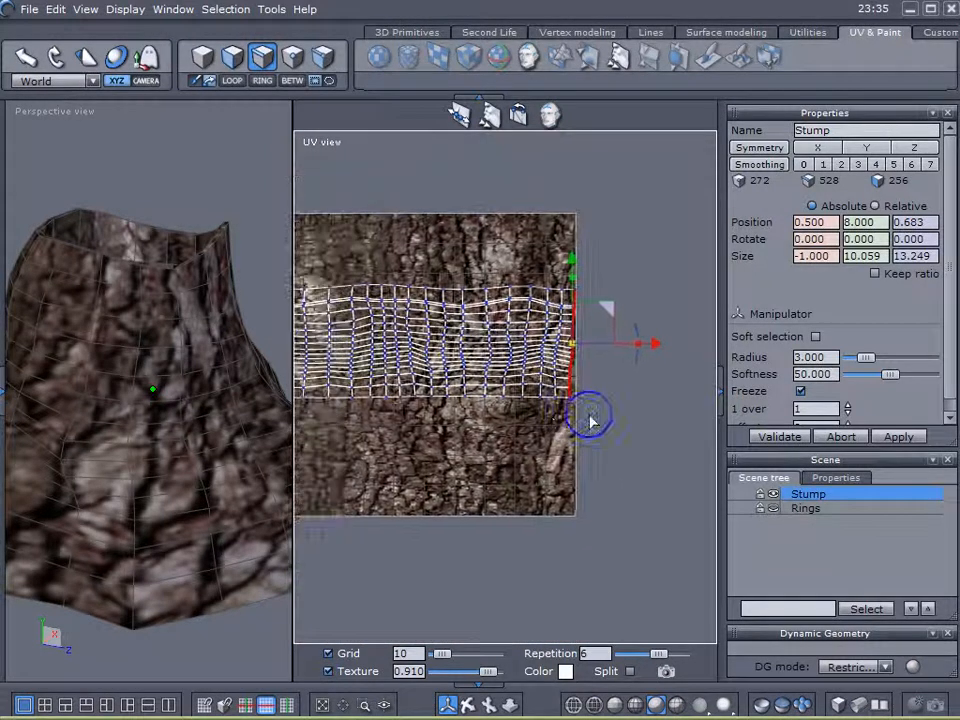
middle_click_drag(682, 409, 695, 409)
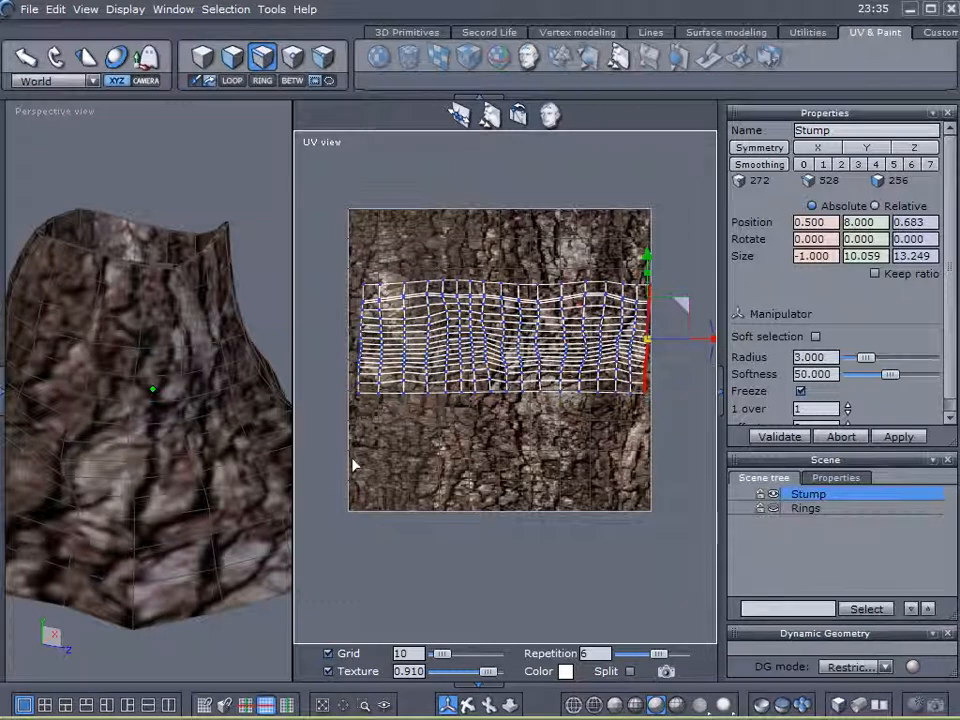
Frame the UV mesh's right border and select its full vertical edge loop.
middle_click_drag(490, 466, 370, 482)
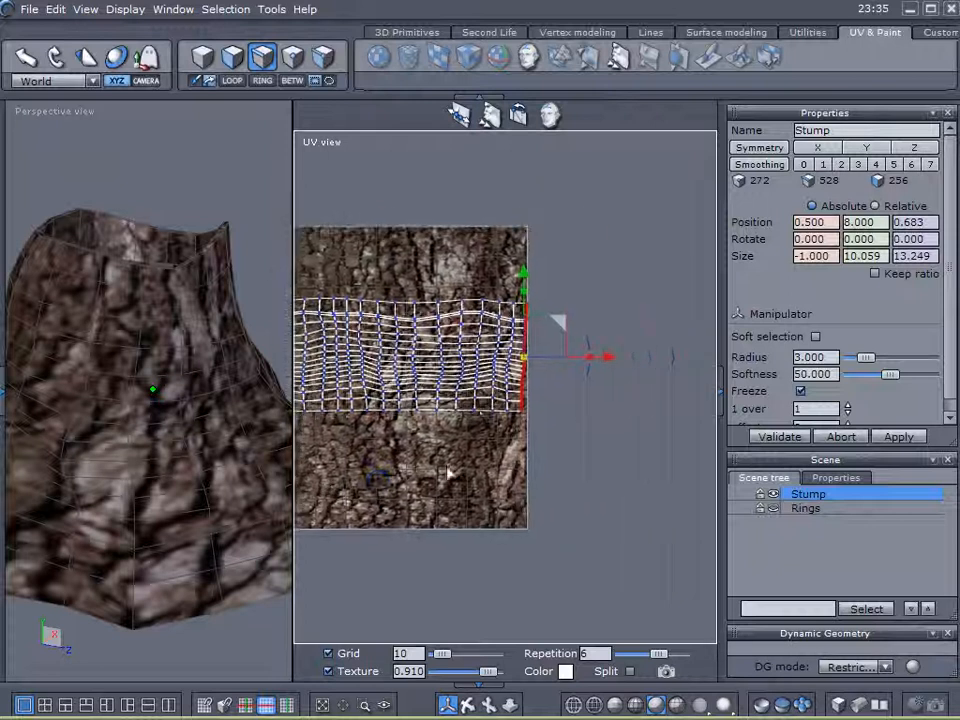
scroll(490, 379, "up", 5)
middle_click_drag(549, 421, 425, 560)
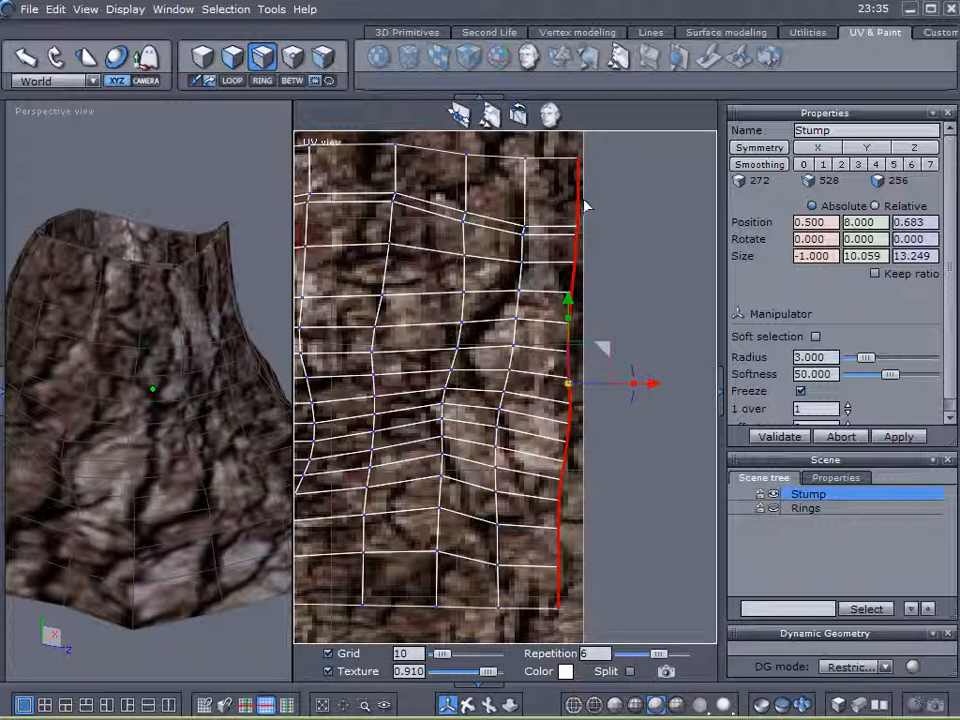
scroll(443, 258, "down", 4)
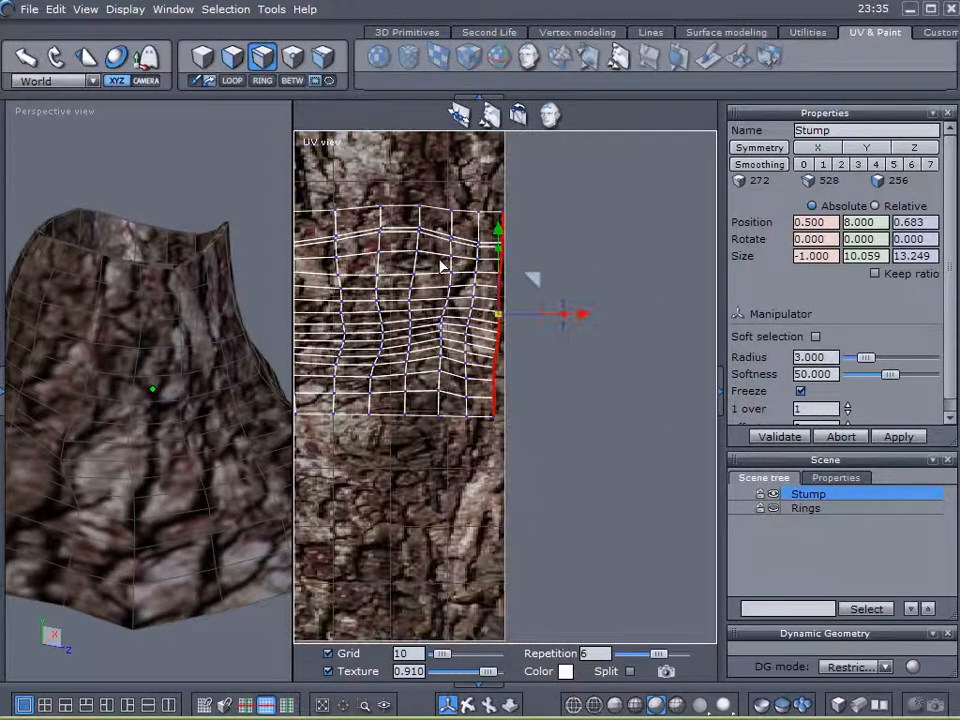
scroll(442, 265, "up", 4)
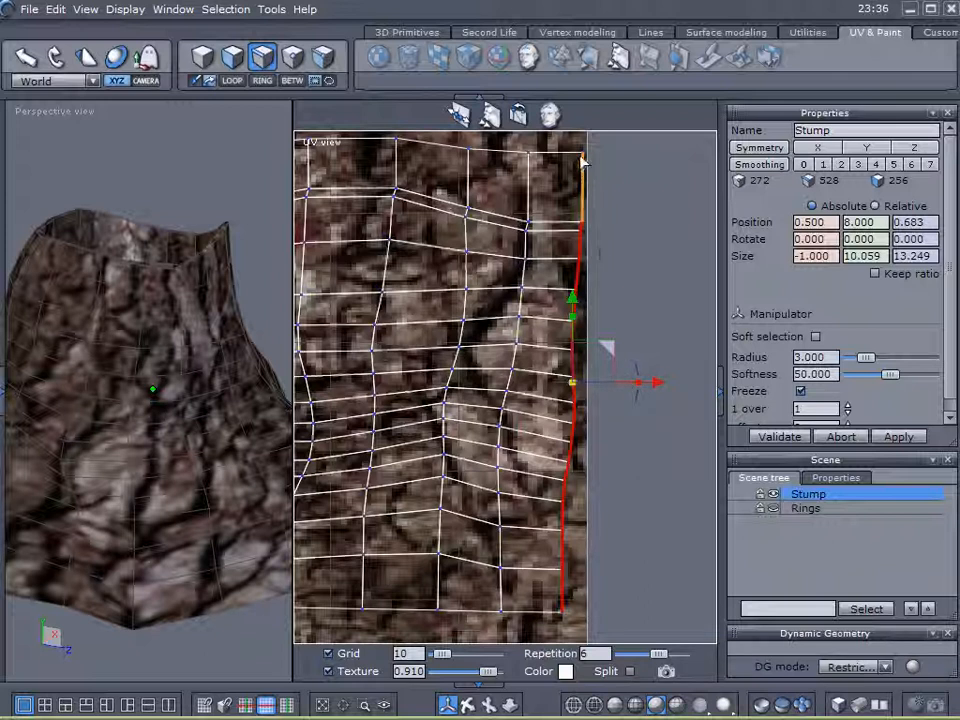
right_click_drag(87, 406, 388, 381)
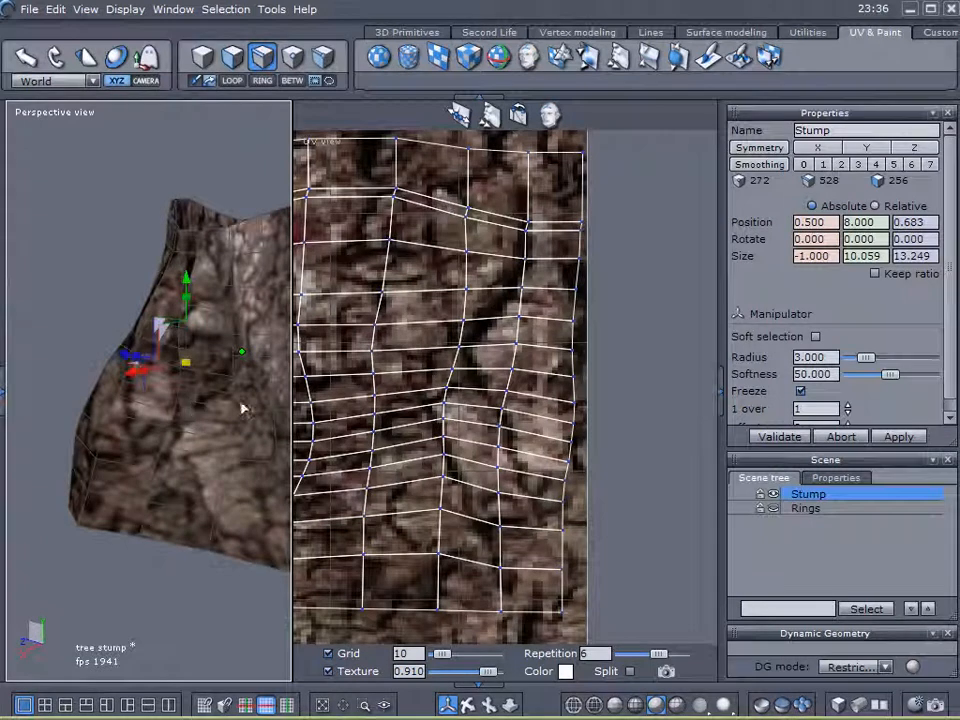
right_click_drag(203, 413, 558, 388)
left_click(575, 306)
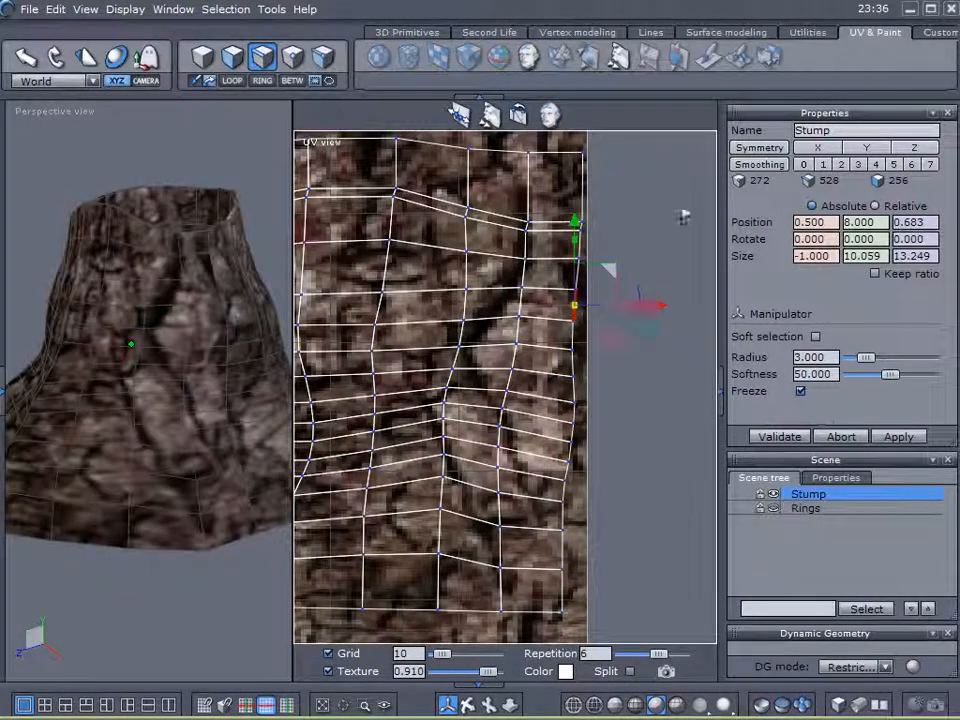
left_click(232, 81)
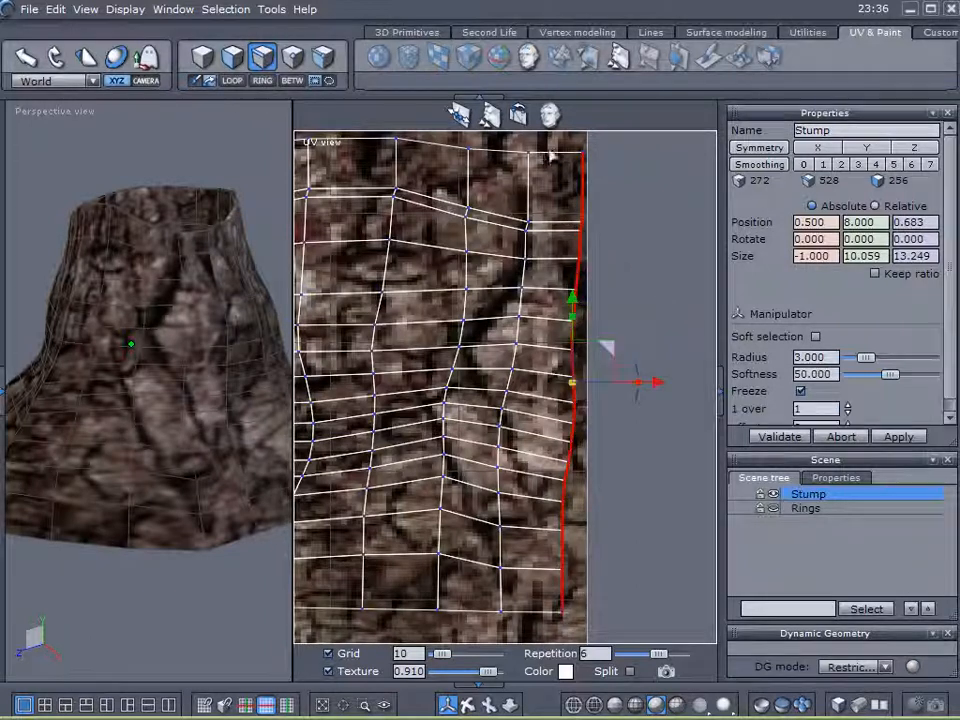
Flatten the right UV border into a straight vertical line and shift it slightly right.
left_click_drag(638, 385, 578, 390)
left_click_drag(660, 385, 673, 387)
middle_click_drag(489, 430, 722, 430)
middle_click_drag(417, 415, 957, 411)
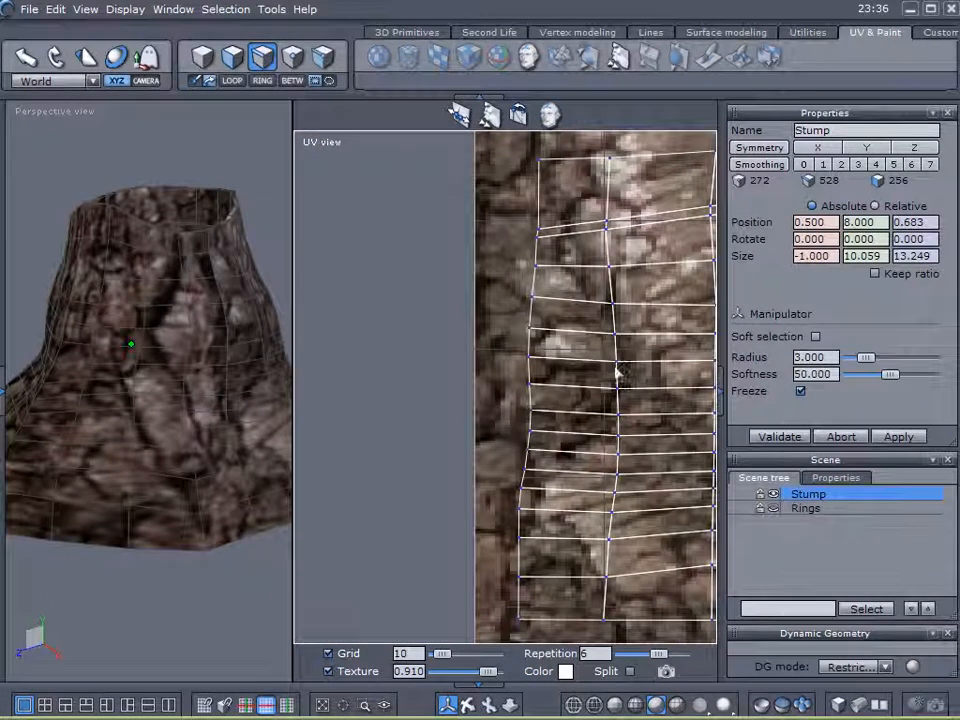
scroll(565, 345, "down", 3)
middle_click_drag(526, 360, 155, 337)
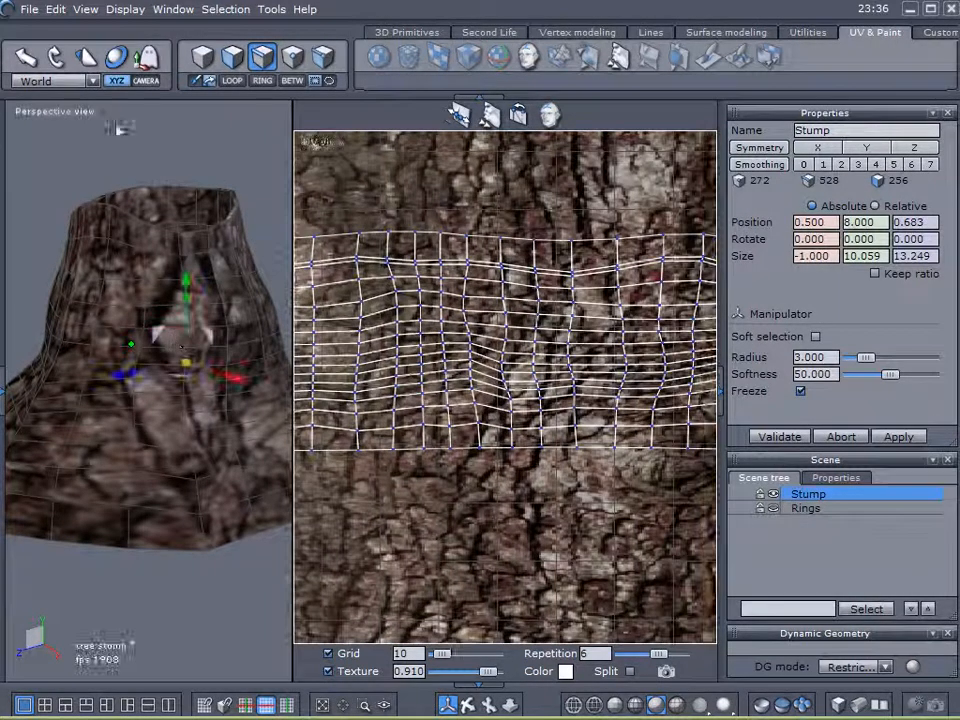
Scale the whole UV layout up slightly and move it a little left.
left_click(262, 57)
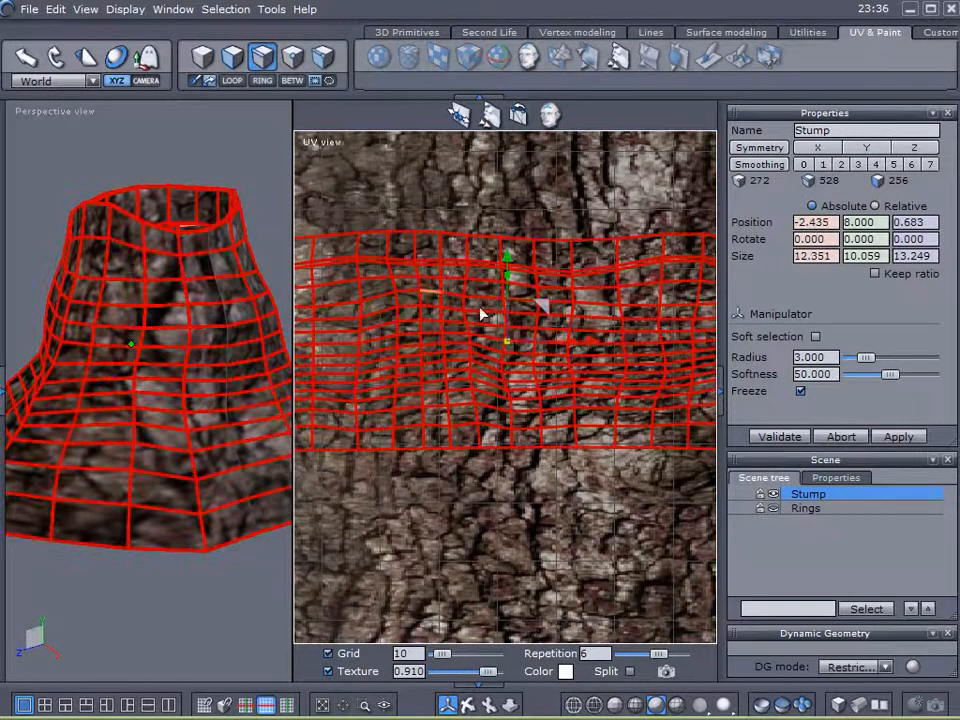
scroll(503, 393, "down", 3)
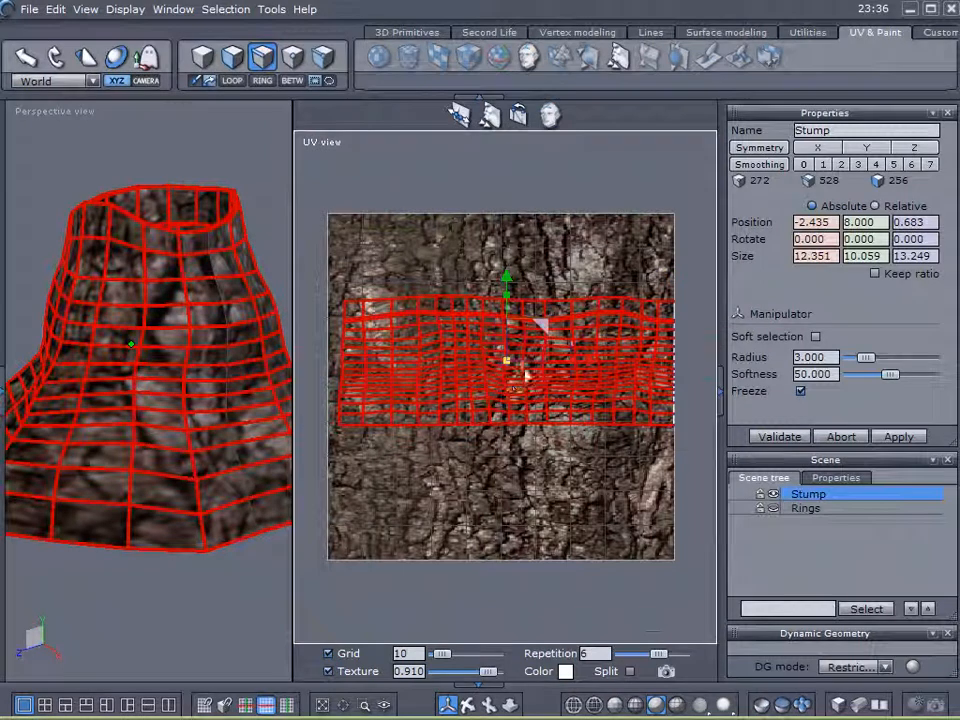
left_click_drag(509, 361, 520, 366)
left_click_drag(591, 366, 586, 366)
Select the left UV border loop and flatten it into a straight vertical line.
scroll(349, 381, "up", 5)
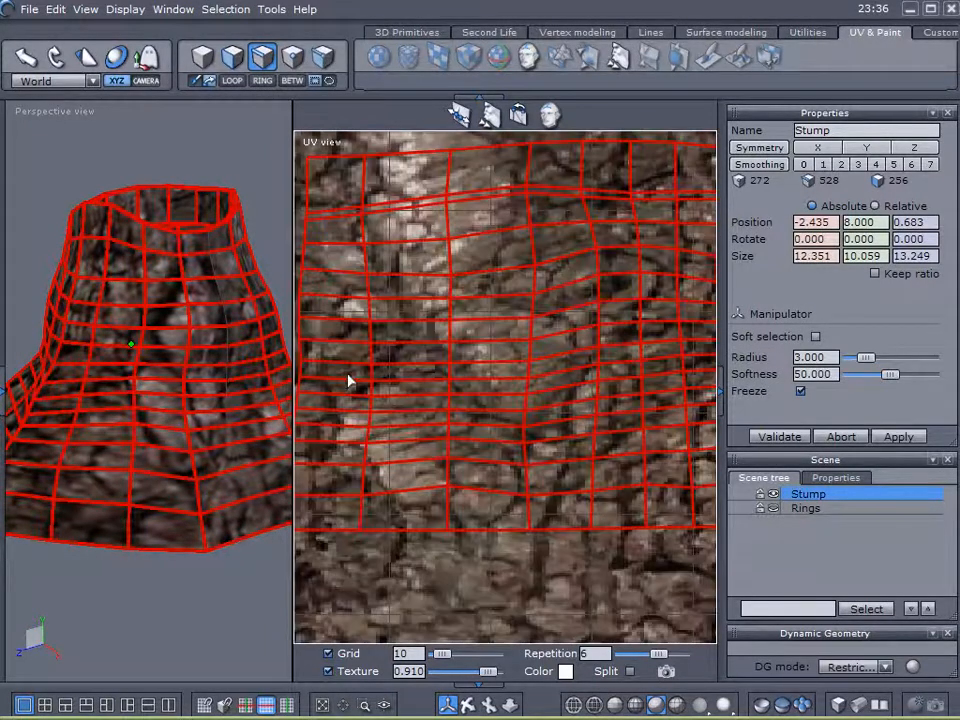
scroll(363, 388, "down", 3)
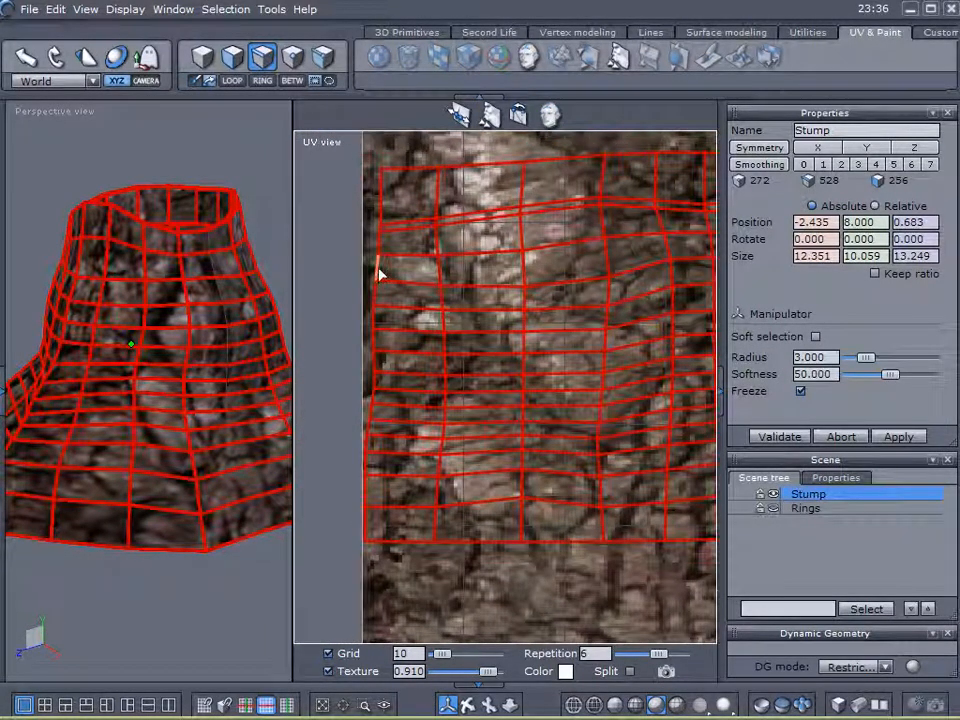
left_click(378, 272)
left_click(231, 82)
left_click_drag(438, 358, 373, 361)
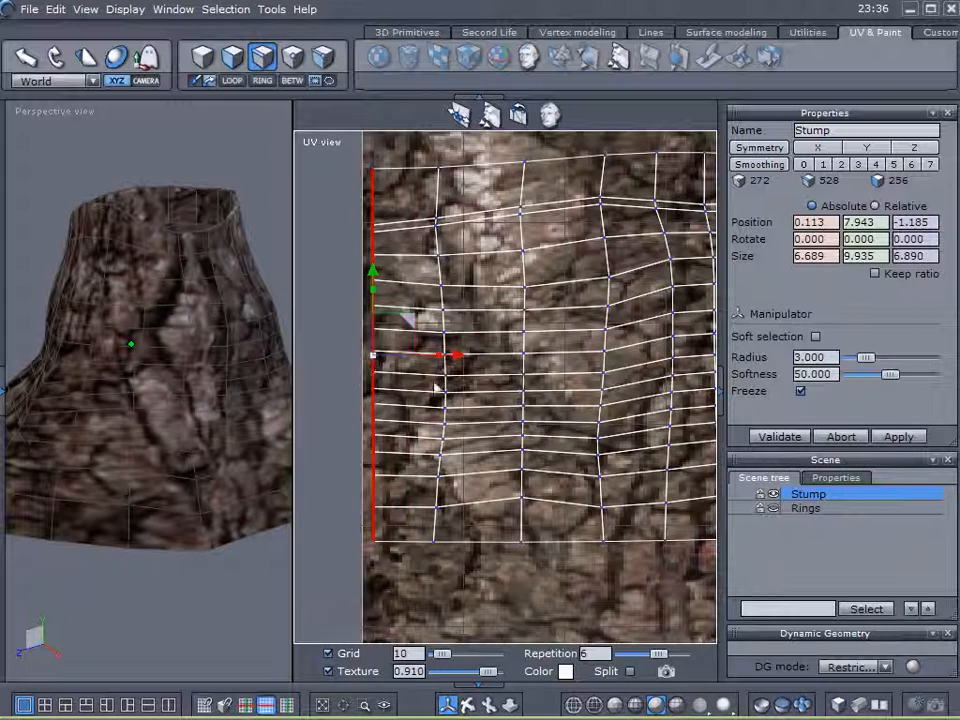
Shift the straightened left UV border slightly left and check the seam edge loops.
left_click_drag(462, 358, 450, 358)
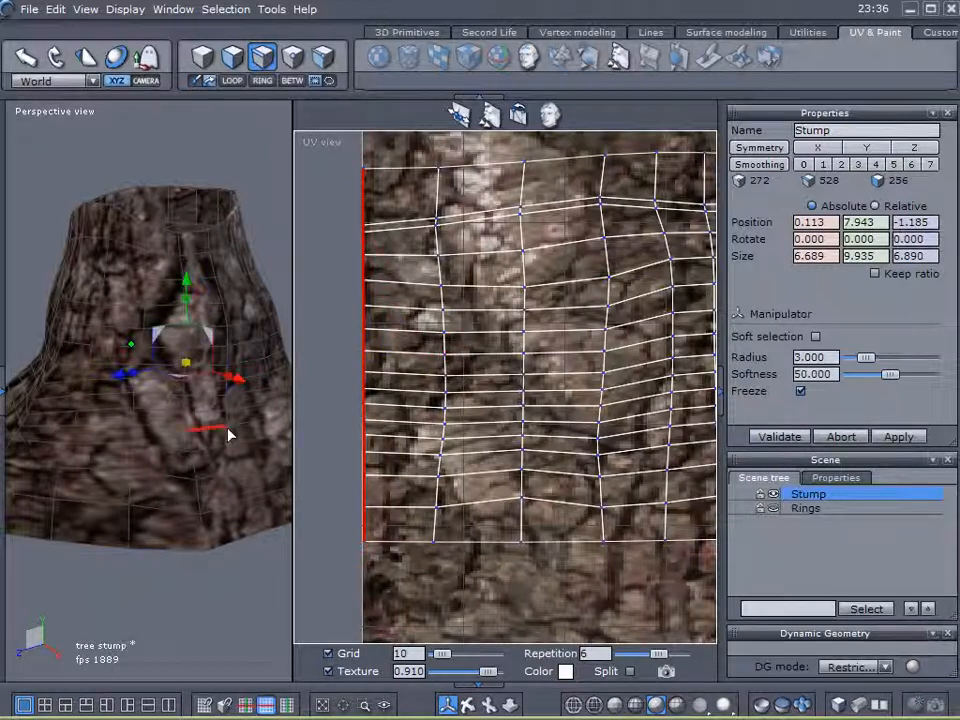
middle_click_drag(202, 612, 231, 551)
left_click(365, 525)
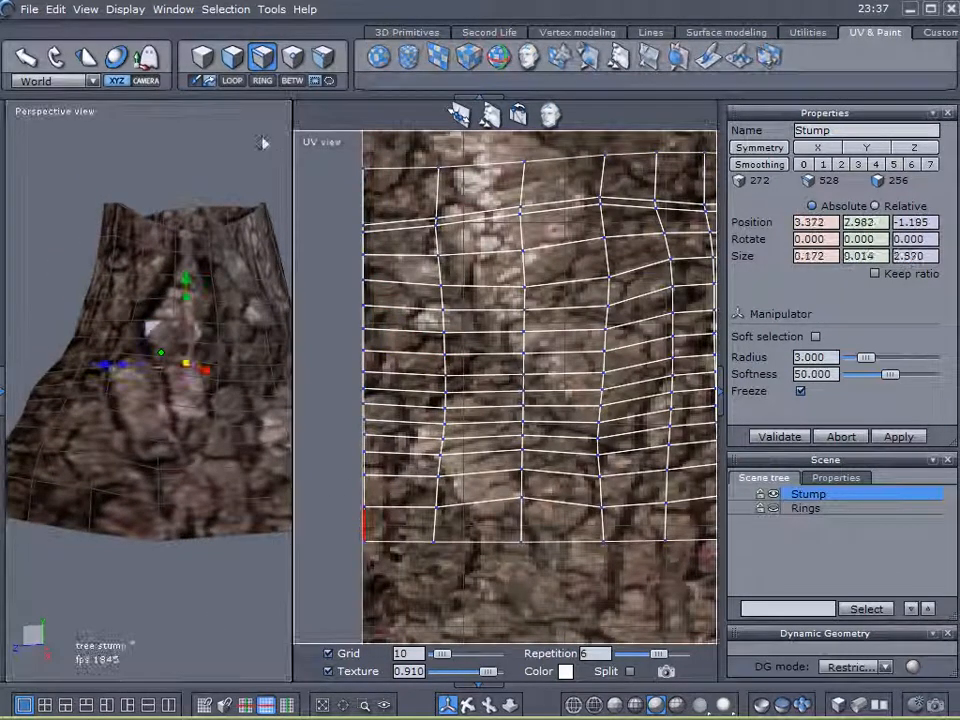
left_click(235, 84)
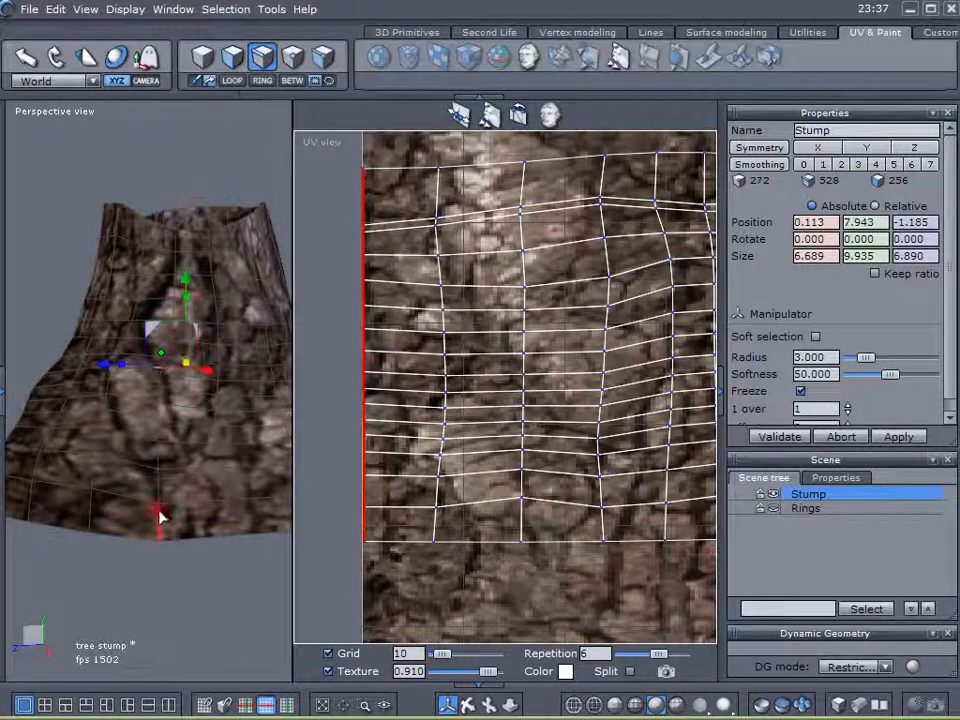
left_click(160, 516)
left_click(231, 81)
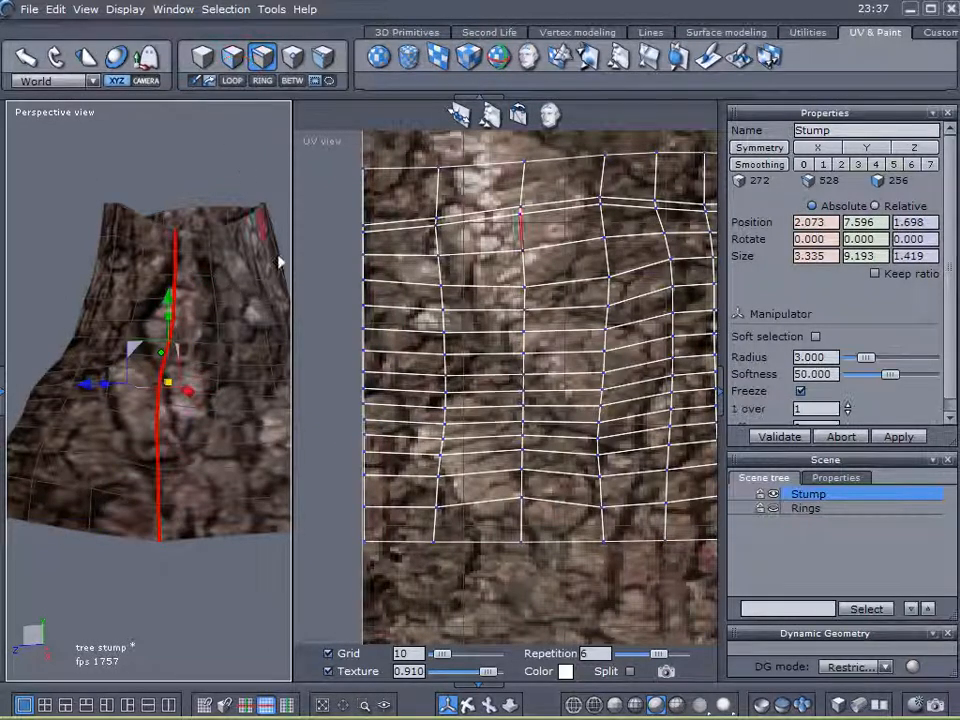
scroll(640, 425, "down", 3)
middle_click_drag(615, 537, 474, 527)
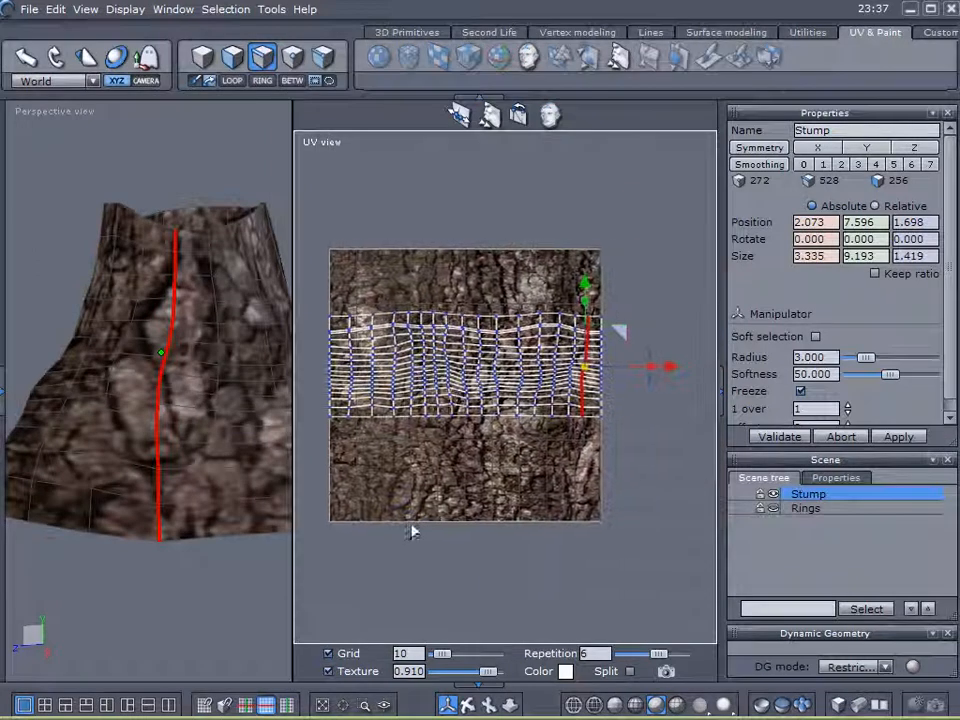
scroll(604, 458, "up", 3)
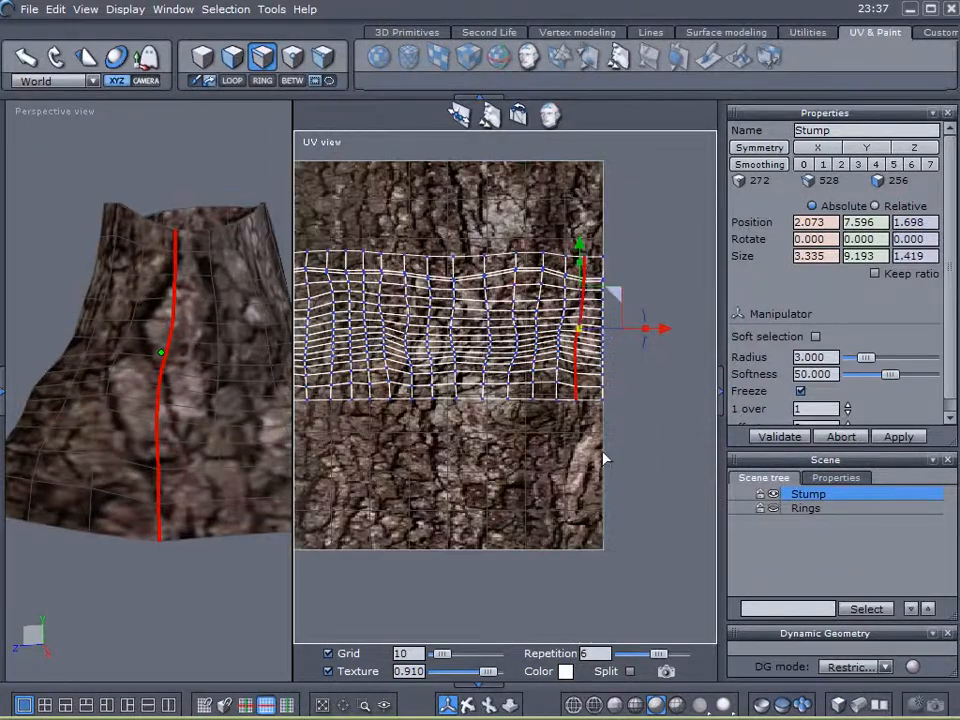
Widen the 3D view, deselect everything, and orbit to check the bark across the seam.
left_click(220, 456)
left_click(231, 81)
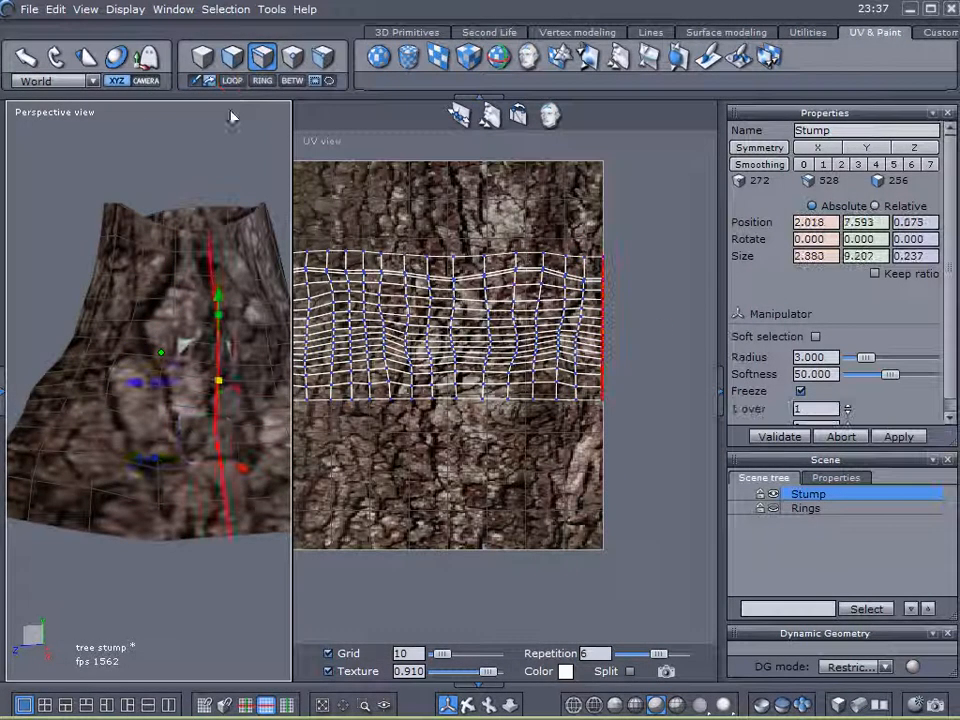
scroll(188, 356, "up", 5)
scroll(195, 360, "down", 2)
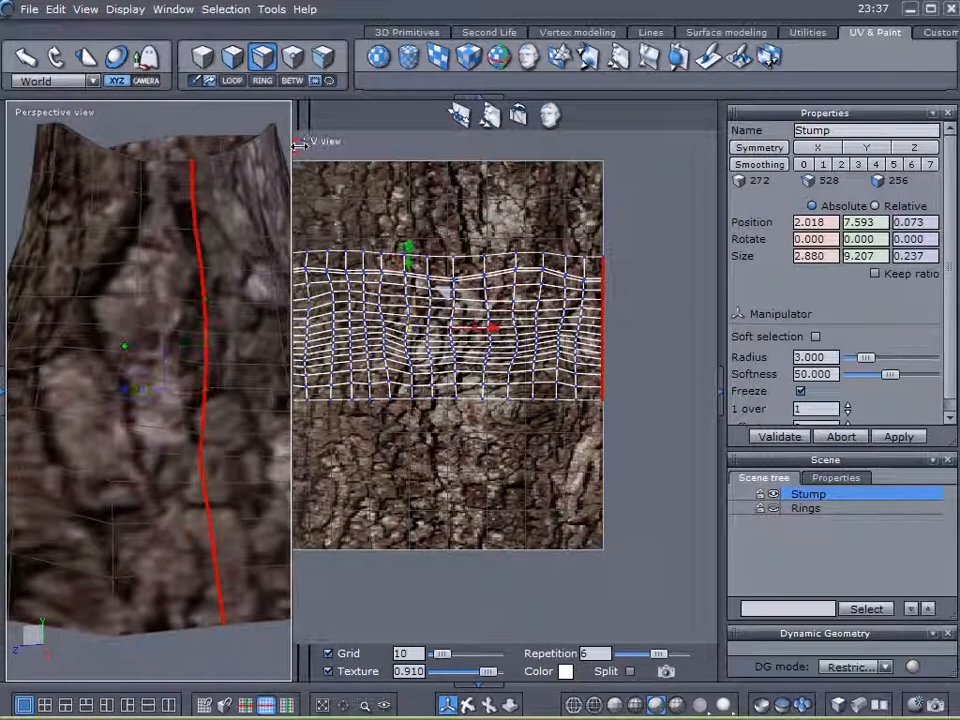
left_click_drag(294, 132, 588, 126)
left_click(534, 290)
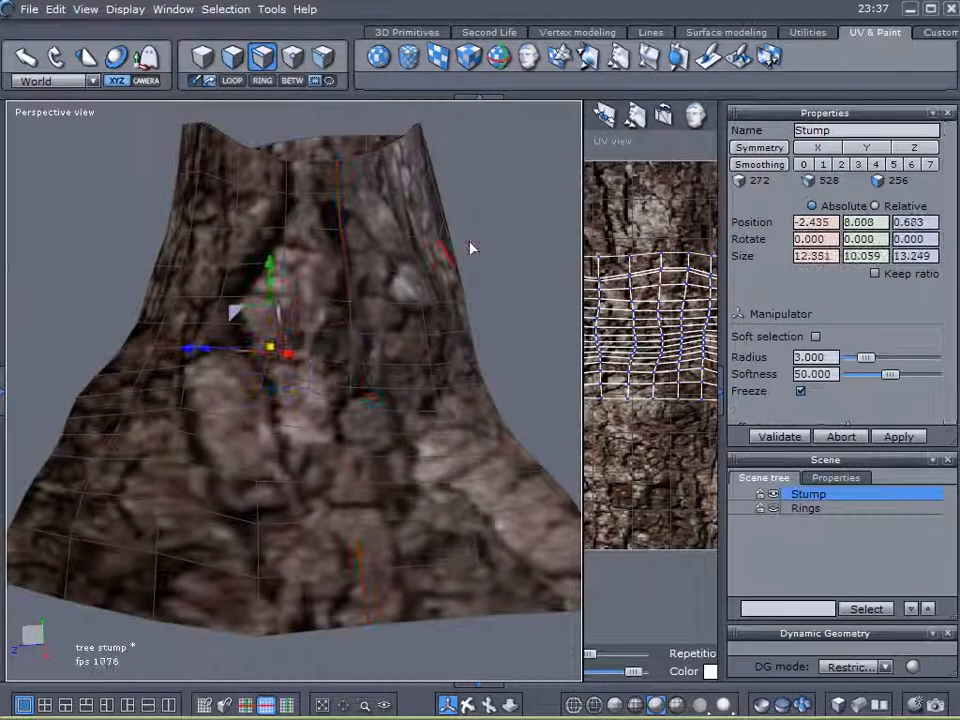
left_click(806, 541)
middle_click_drag(414, 375, 343, 286)
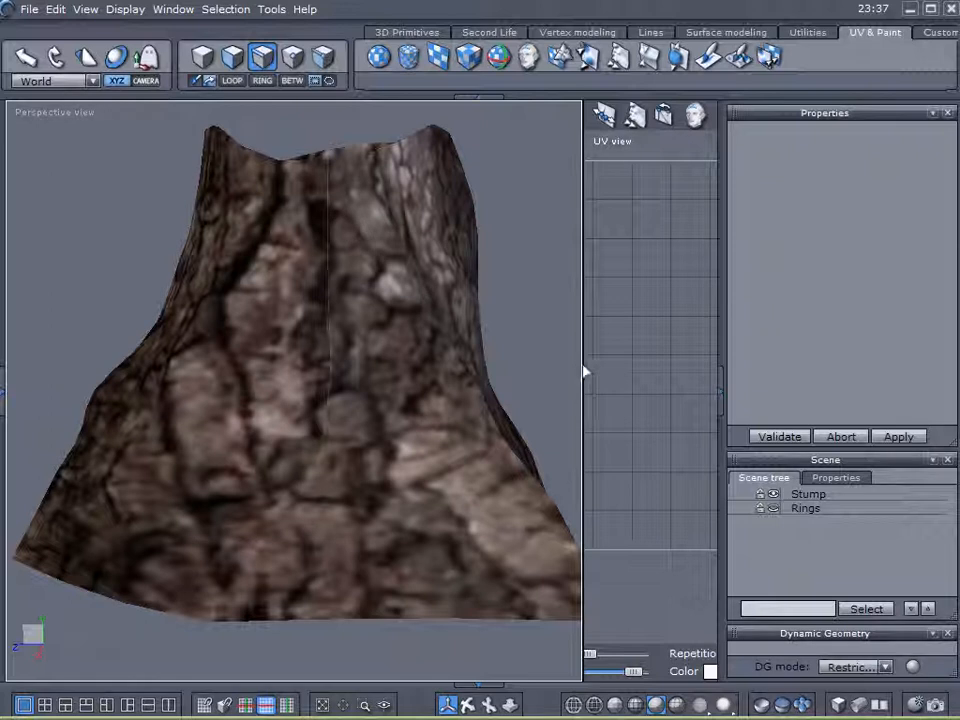
Reselect the Stump and box-select its UV grid's right and left edge vertices in a widened UV view.
left_click(800, 495)
left_click_drag(580, 425, 352, 420)
scroll(653, 353, "up", 4)
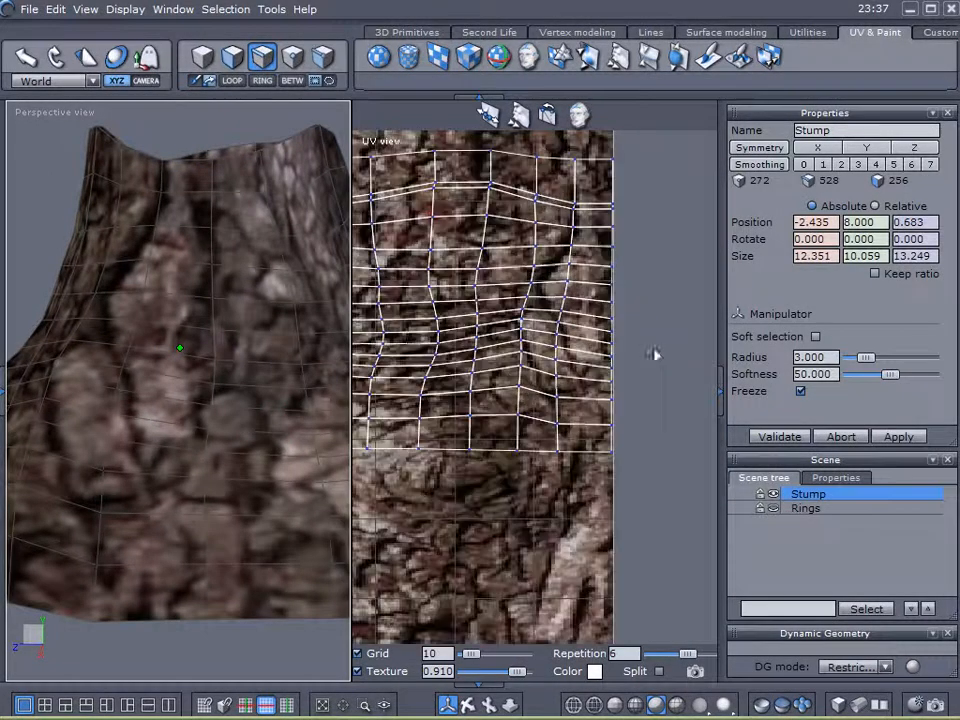
left_click_drag(651, 147, 605, 505)
scroll(666, 360, "up", 5)
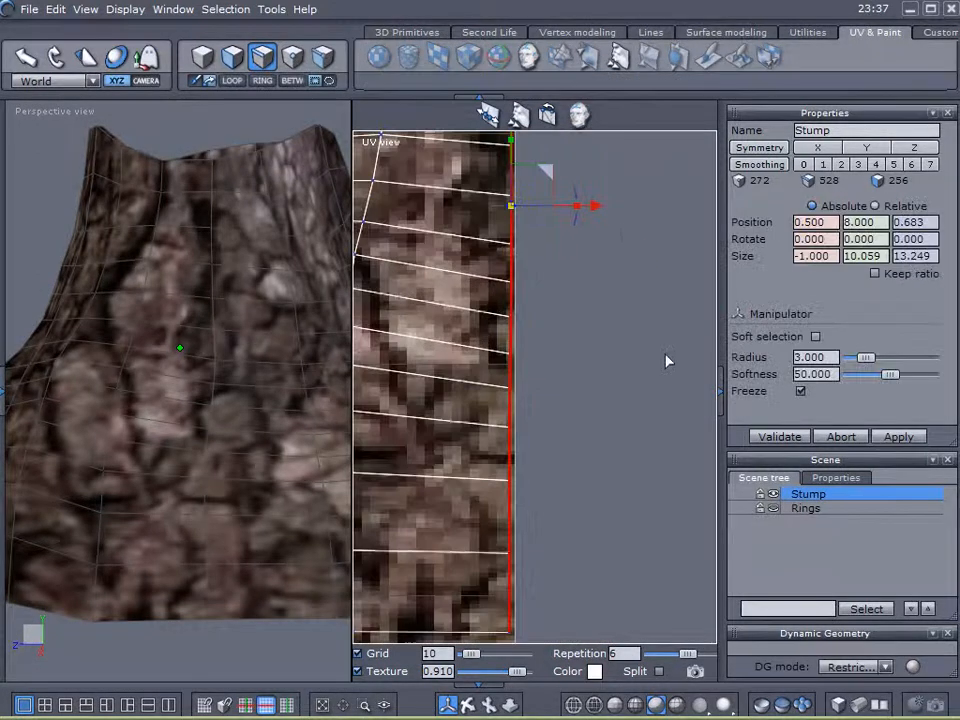
scroll(550, 366, "down", 5)
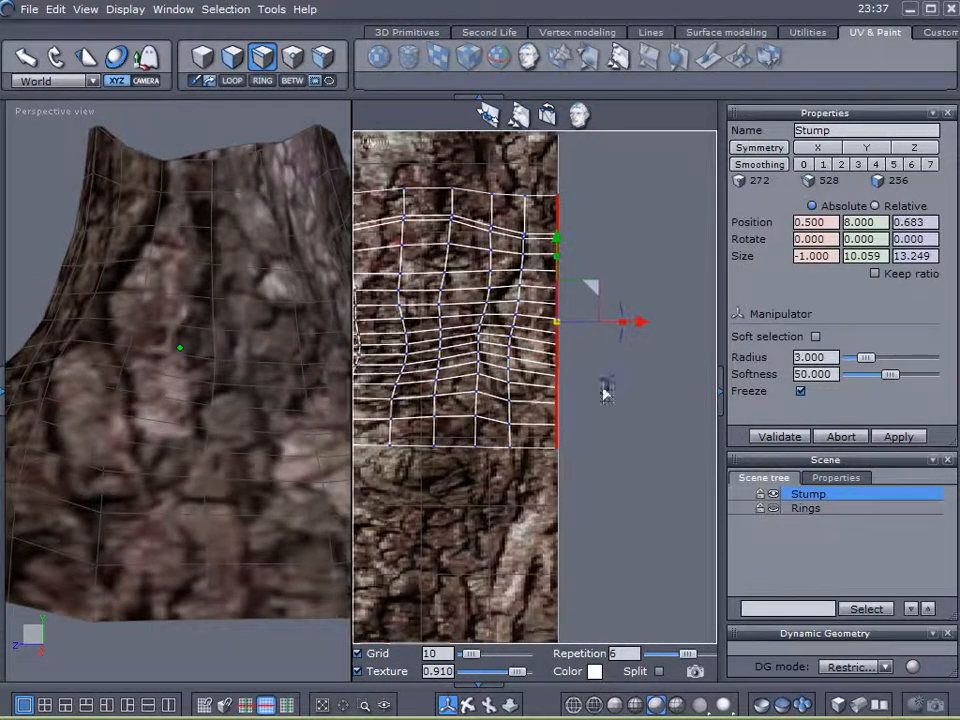
middle_click_drag(441, 381, 671, 396)
middle_click_drag(582, 386, 677, 384)
left_click_drag(412, 178, 461, 478)
scroll(436, 388, "up", 5)
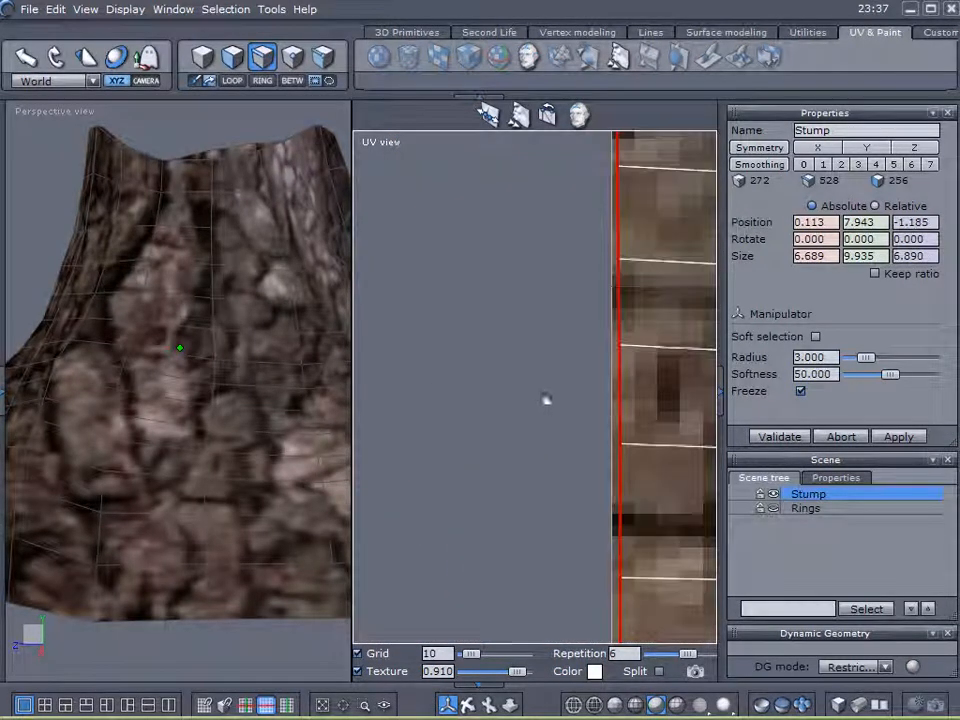
middle_click_drag(548, 398, 446, 633)
mouse_move(534, 240)
middle_mouse_down()
mouse_move(508, 404)
mouse_move(510, 460)
middle_mouse_up()
scroll(512, 463, "down", 2)
middle_click_drag(552, 525, 531, 712)
middle_click_drag(485, 360, 476, 461)
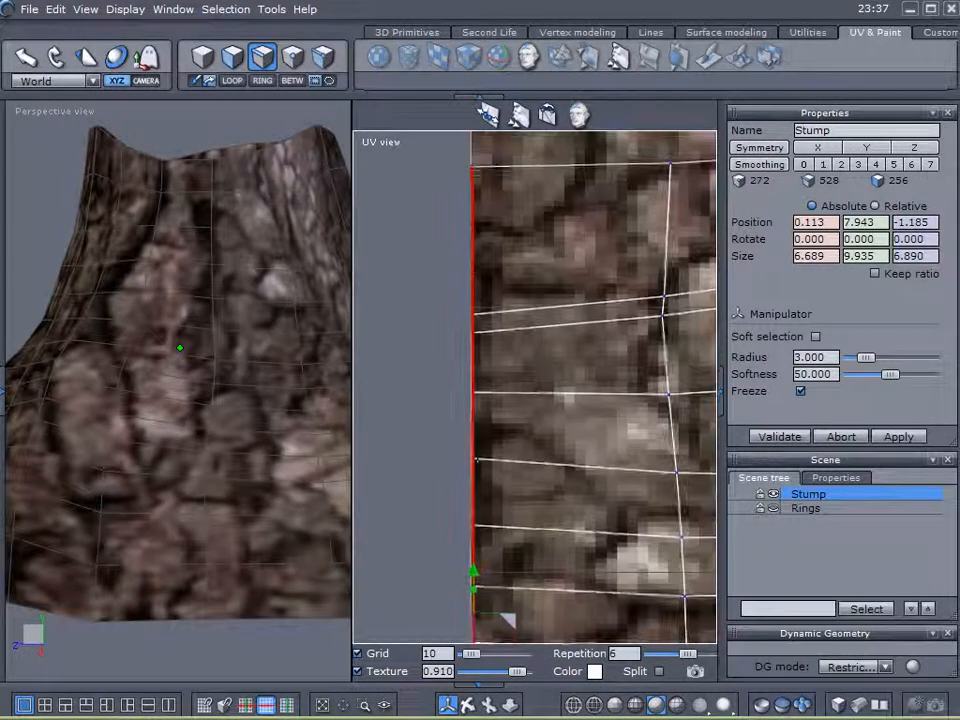
scroll(463, 437, "up", 3)
scroll(463, 420, "down", 3)
mouse_move(588, 420)
middle_mouse_down()
mouse_move(585, 332)
mouse_move(612, 2)
middle_mouse_up()
scroll(543, 366, "up", 4)
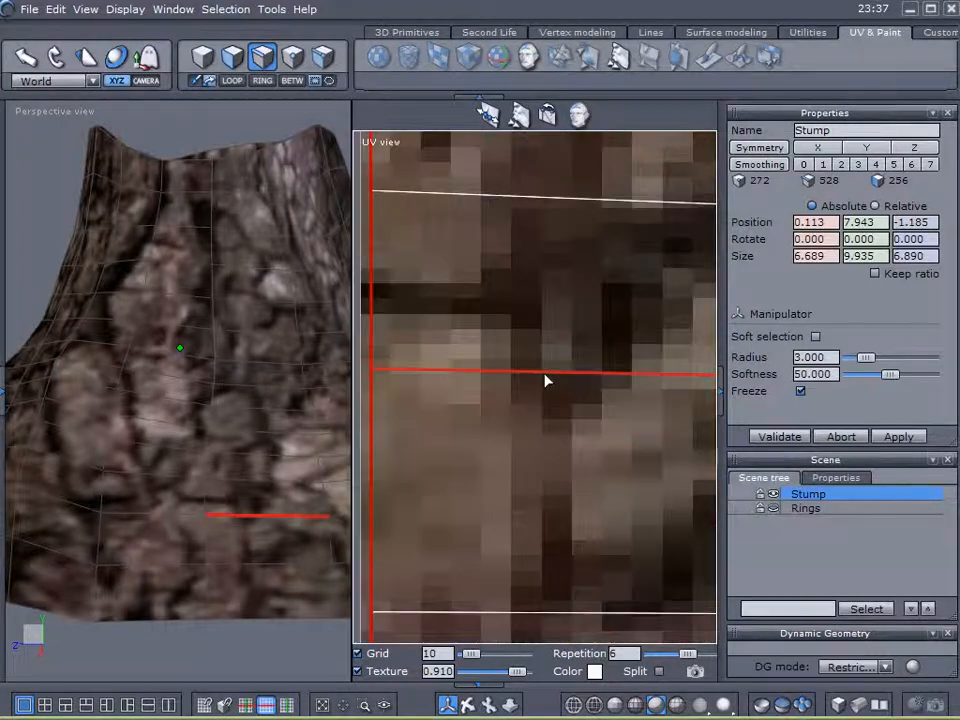
scroll(545, 380, "down", 5)
middle_click_drag(327, 376, 75, 371)
Select the UV mesh's right-edge vertices and shift them left onto the texture border.
left_click_drag(654, 183, 537, 486)
scroll(607, 400, "up", 4)
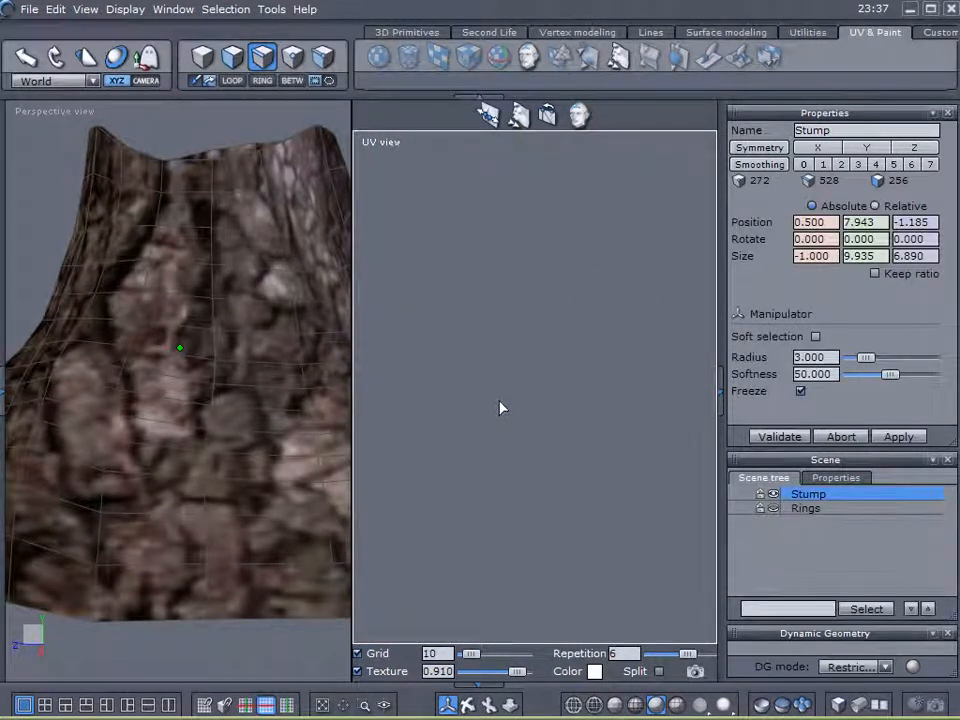
middle_click_drag(692, 368, 928, 344)
middle_click_drag(592, 312, 578, 632)
middle_click_drag(557, 296, 596, 476)
middle_click_drag(582, 381, 574, 674)
middle_click_drag(591, 412, 571, 522)
middle_click_drag(570, 326, 574, 283)
scroll(568, 345, "down", 5)
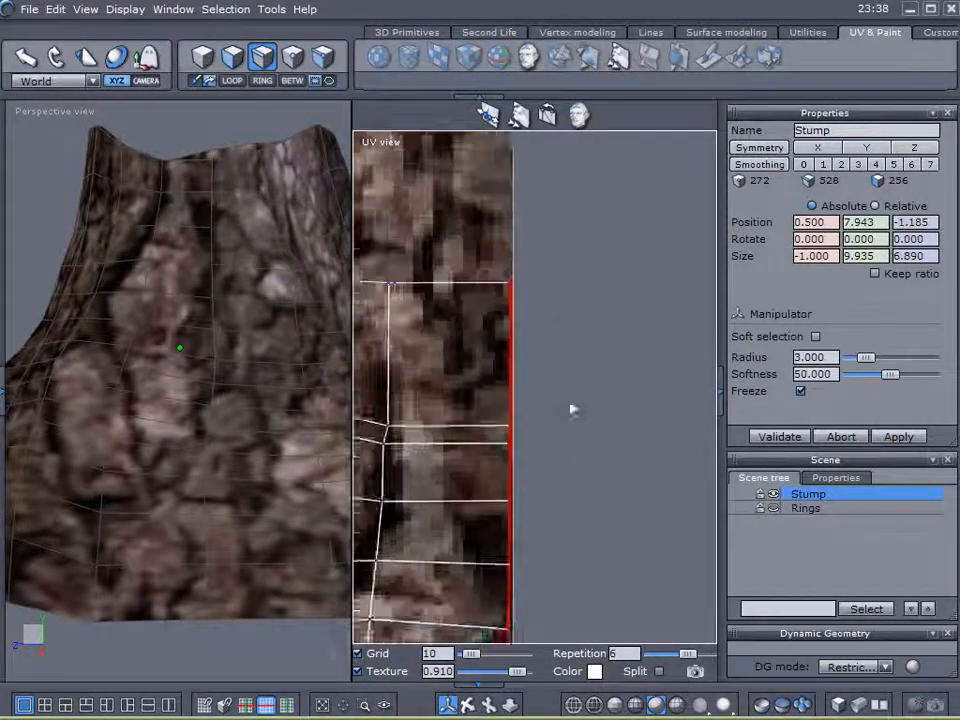
middle_click_drag(599, 355, 605, 154)
left_click_drag(618, 458, 616, 457)
Box-select the vertices along the UV mesh's left border.
scroll(520, 465, "down", 4)
middle_click_drag(428, 476, 805, 375)
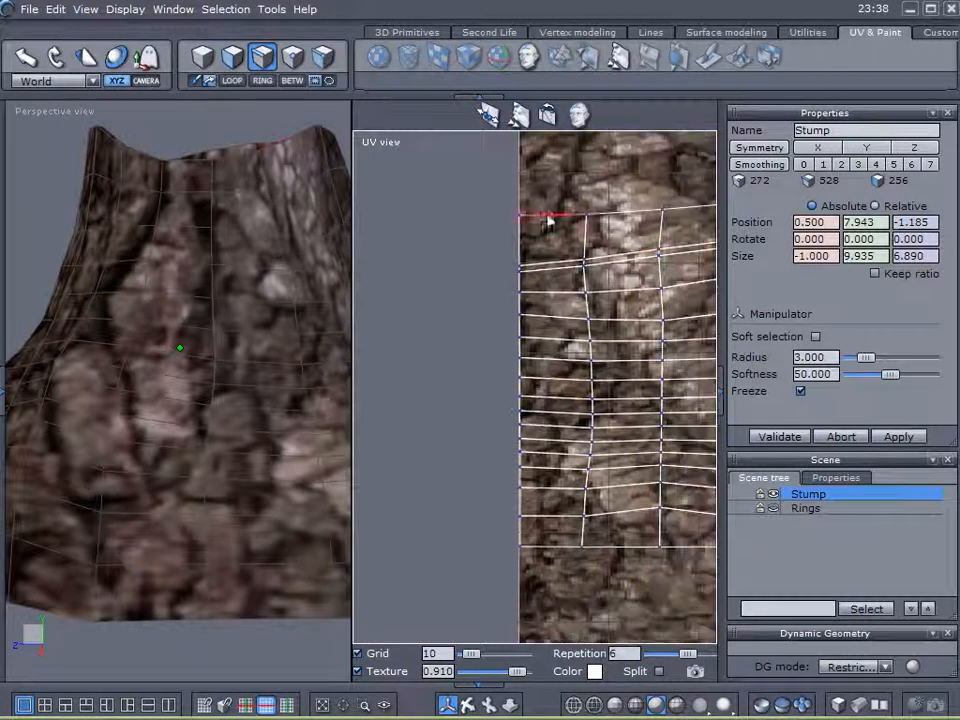
left_click_drag(481, 184, 527, 533)
left_click_drag(535, 583, 535, 583)
scroll(531, 435, "up", 4)
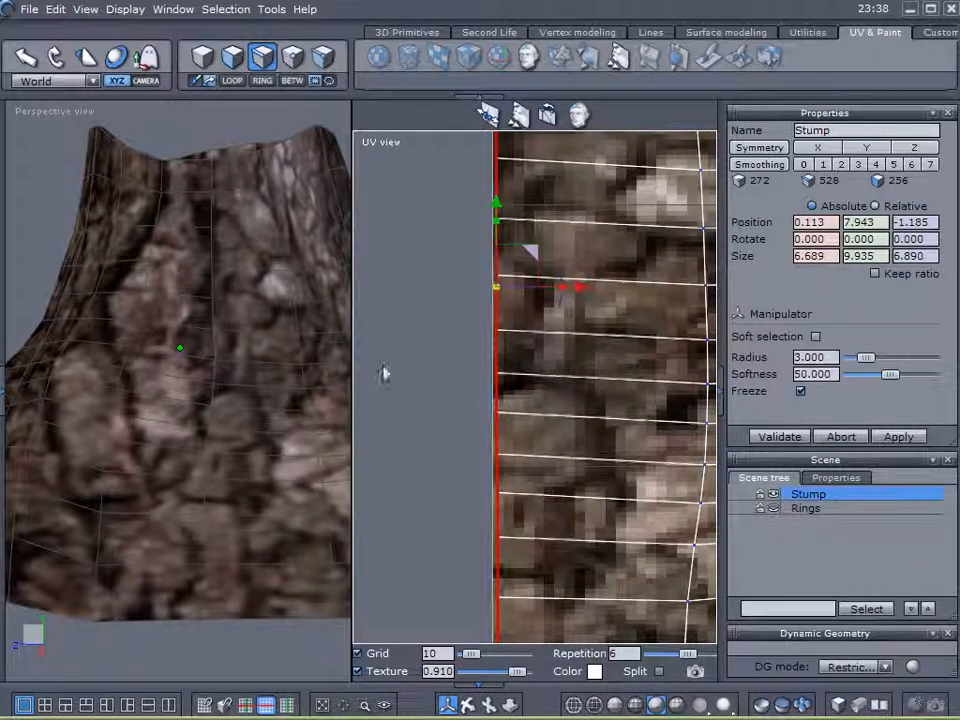
scroll(264, 400, "down", 4)
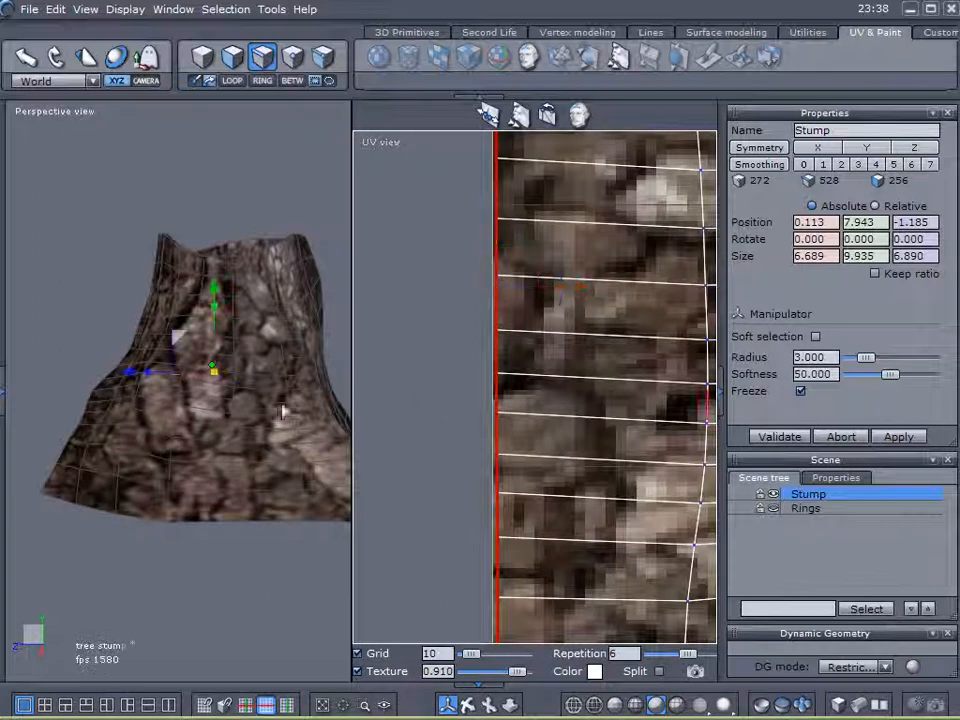
Select edges on the stump in the 3D view, then clear the stump selection.
left_click(171, 446)
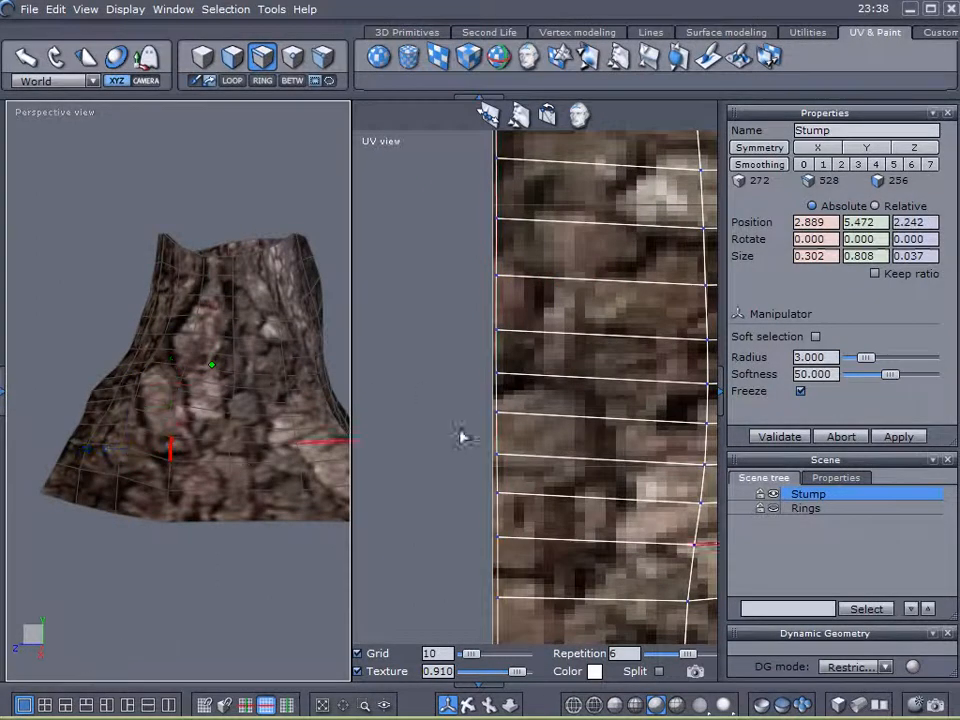
scroll(548, 425, "down", 2)
scroll(548, 425, "down", 1)
scroll(530, 455, "down", 2)
middle_click_drag(505, 435, 52, 421)
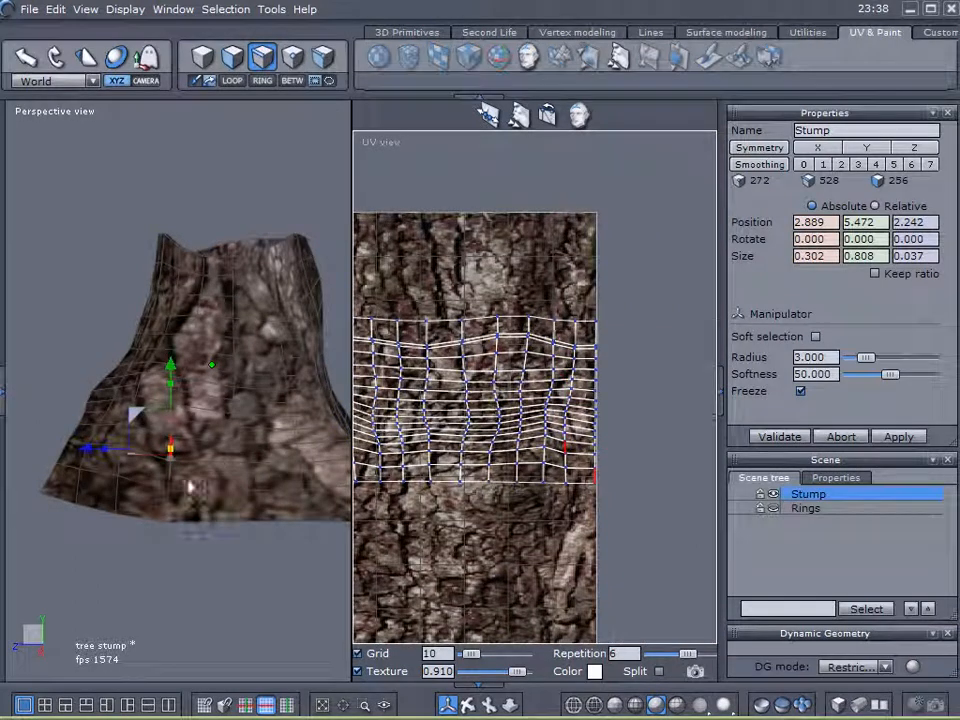
left_click(228, 453)
scroll(246, 388, "up", 3)
scroll(246, 388, "down", 2)
left_click(803, 549)
Orbit to see the stump's top rim and compute ambient occlusion shading on the stump.
right_click_drag(275, 489, 288, 519)
scroll(222, 294, "up", 2)
right_click_drag(250, 396, 260, 352)
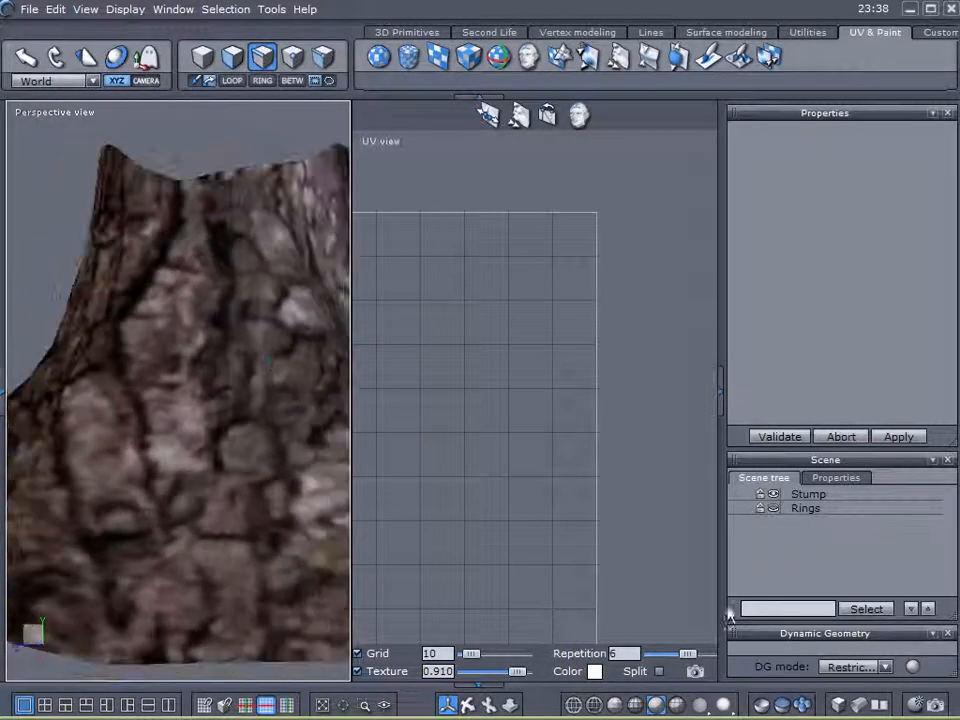
left_click(916, 706)
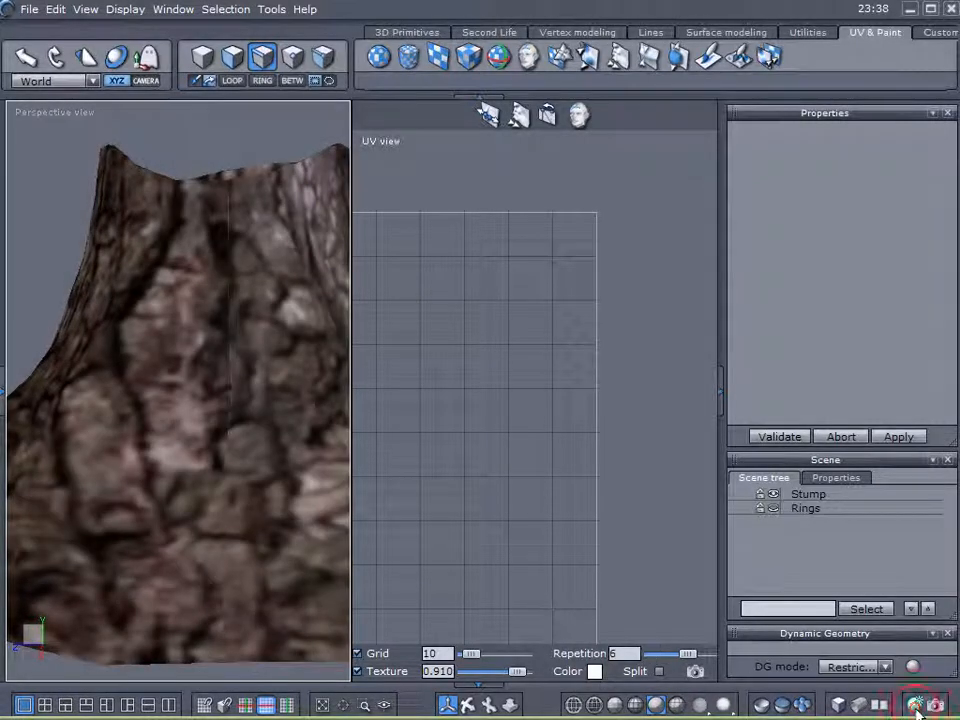
left_click(916, 706)
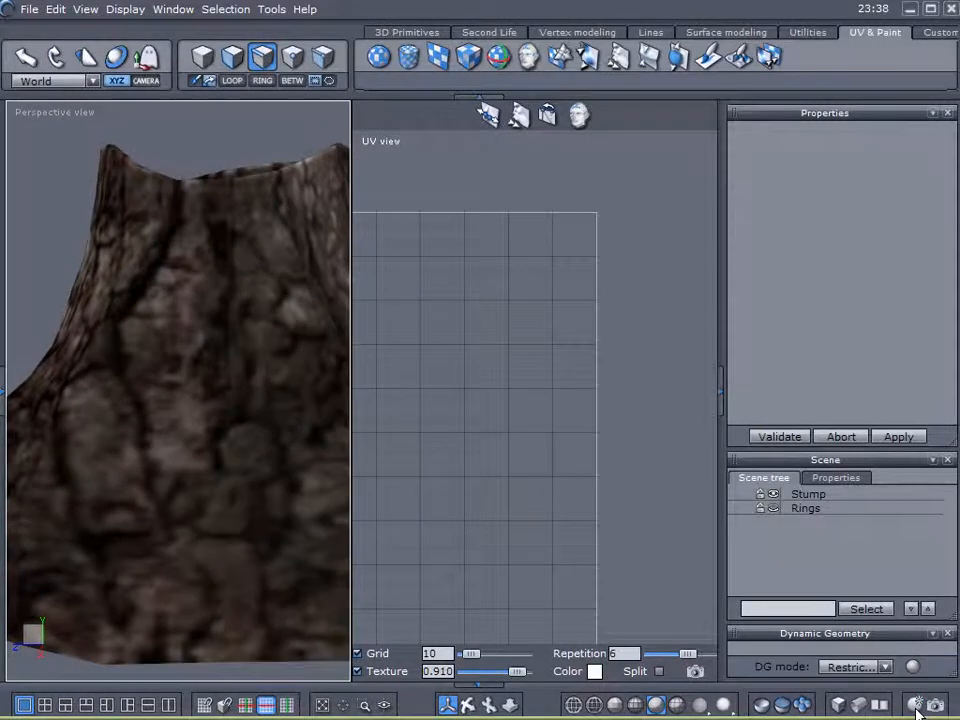
Make the Rings cap visible and orbit the stump to show its ring-textured top.
scroll(263, 376, "down", 3)
middle_click_drag(268, 394, 339, 388)
left_click(774, 508)
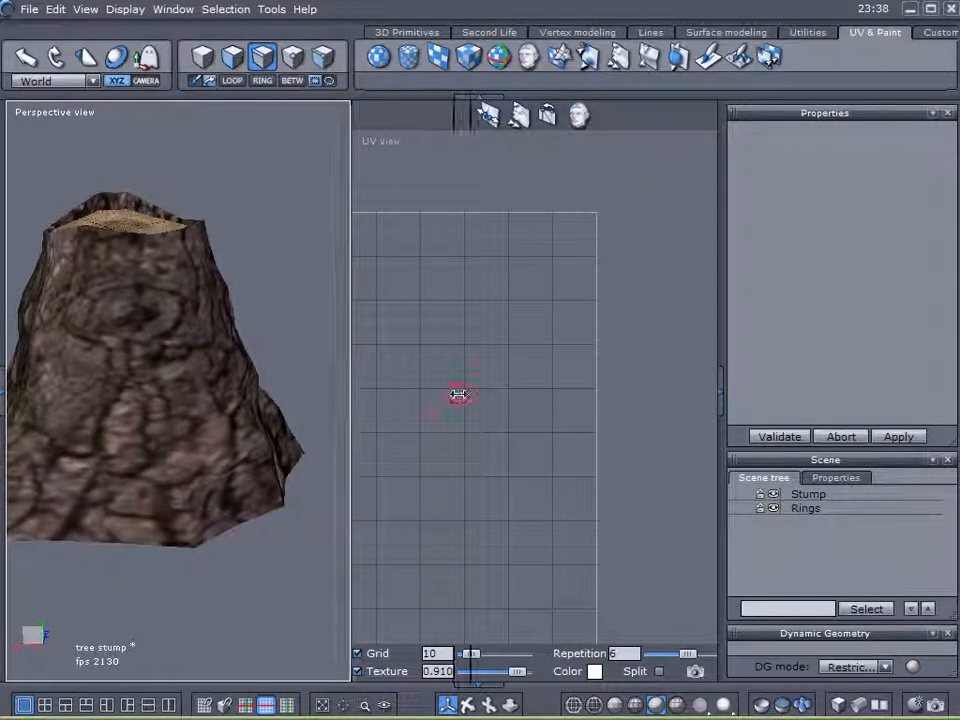
left_click_drag(580, 396, 580, 396)
middle_click_drag(370, 409, 146, 296)
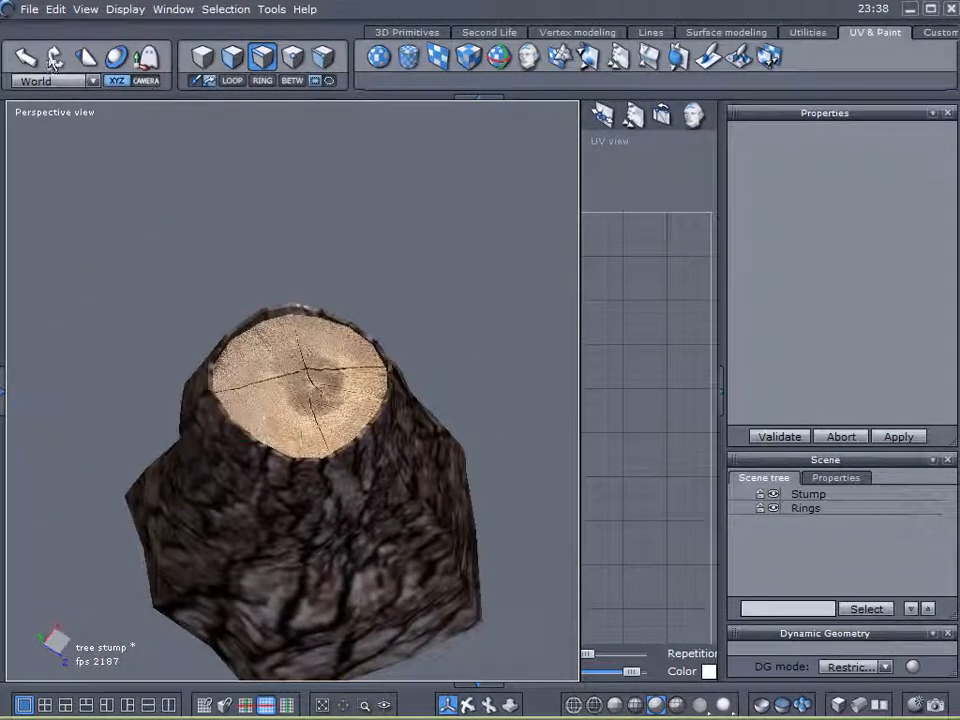
middle_click_drag(500, 440, 150, 205)
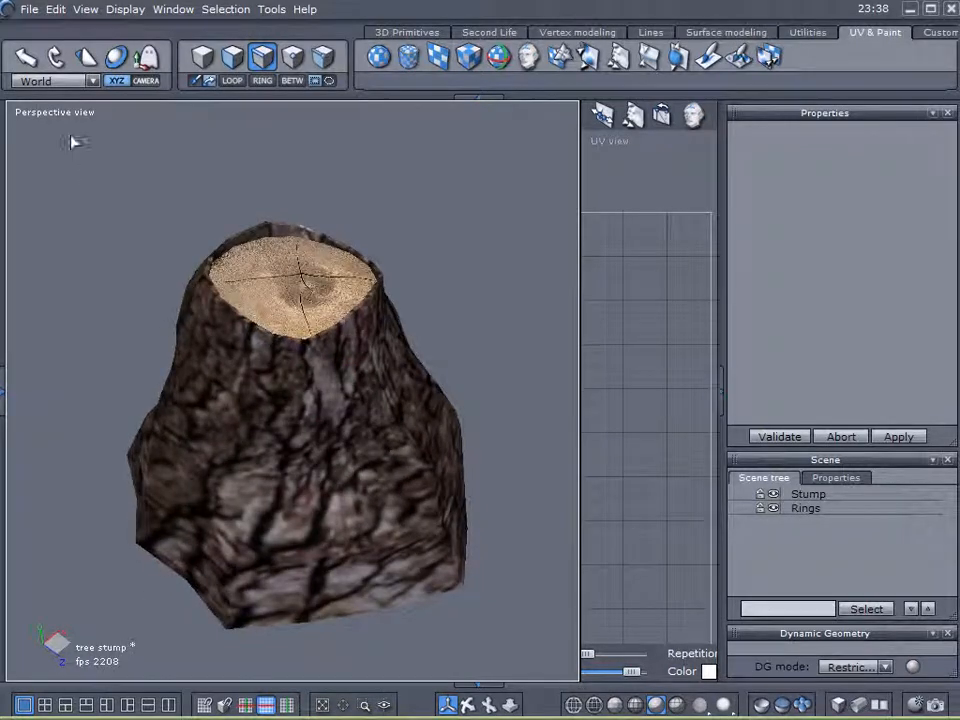
left_click(30, 12)
Export the stump as Wavefront OBJ 'tree stump' on the Desktop, accepting the default OBJ options.
mouse_move(73, 208)
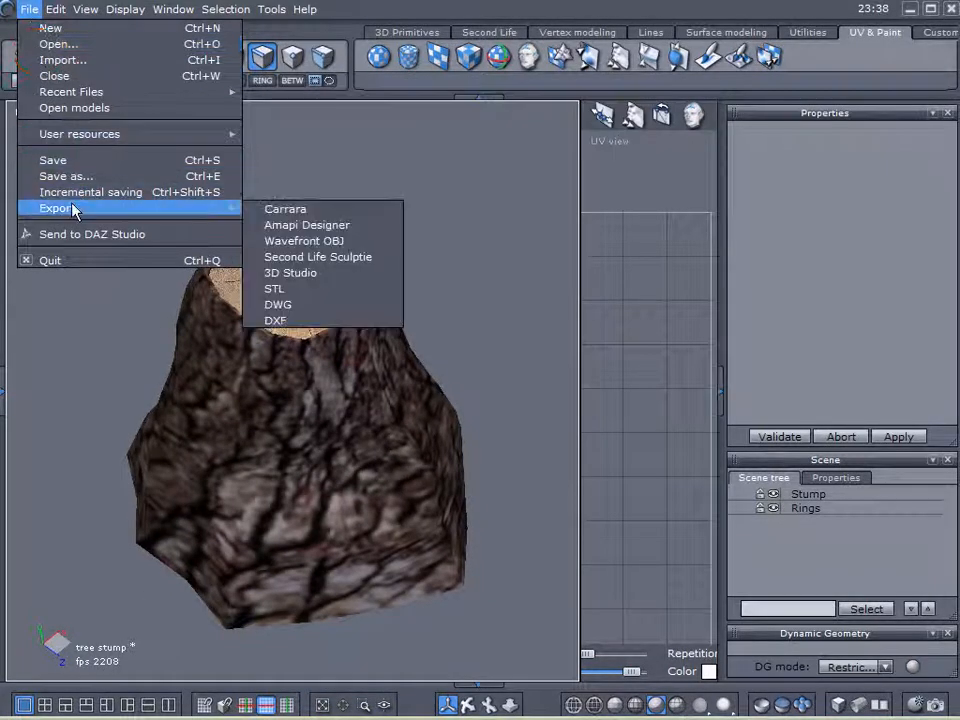
left_click(318, 241)
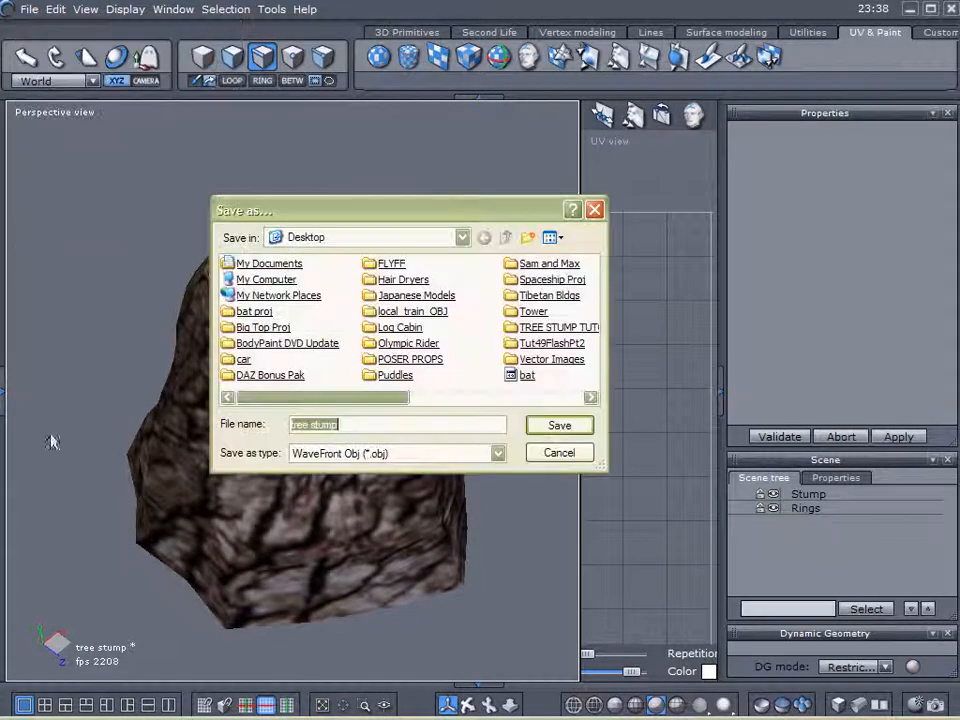
left_click(560, 425)
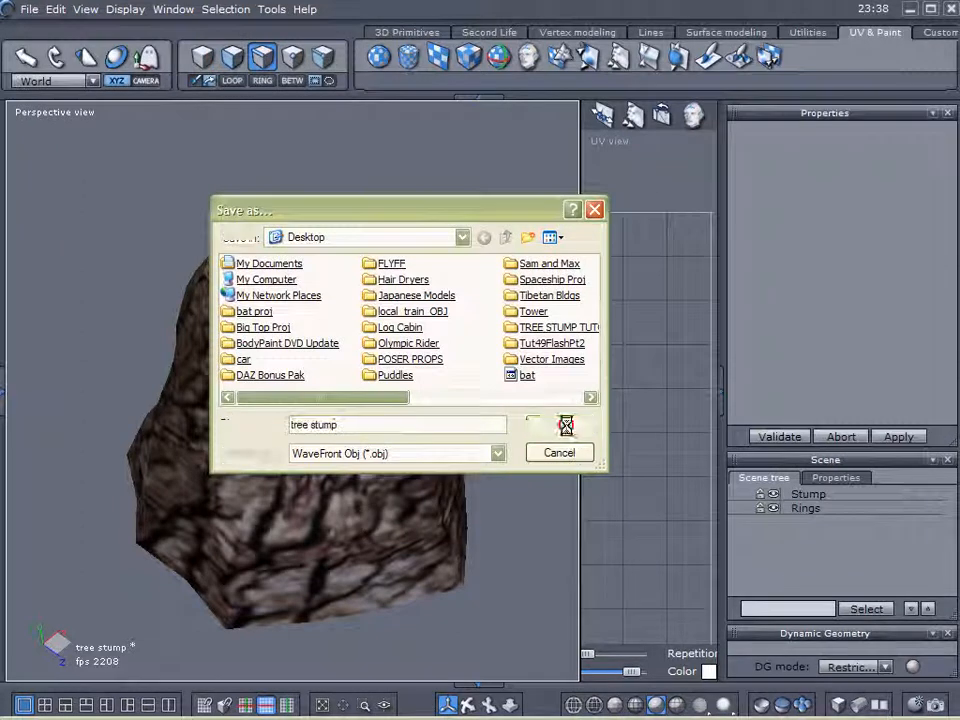
left_click(630, 487)
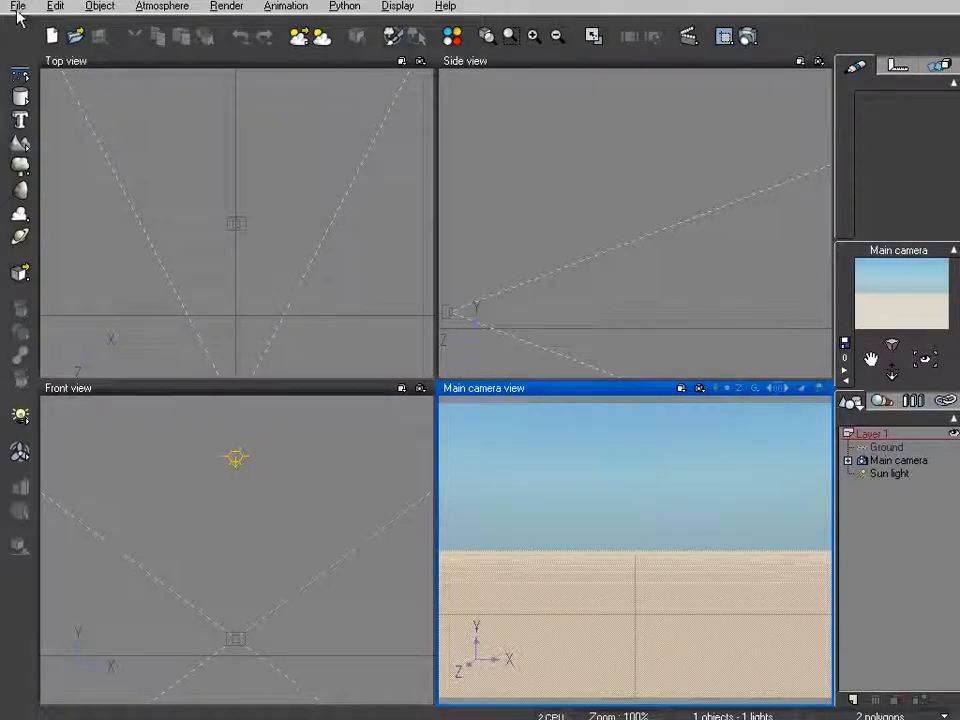
Import the tree stump OBJ into the Vue scene with the default import options.
left_click(17, 8)
left_click(46, 238)
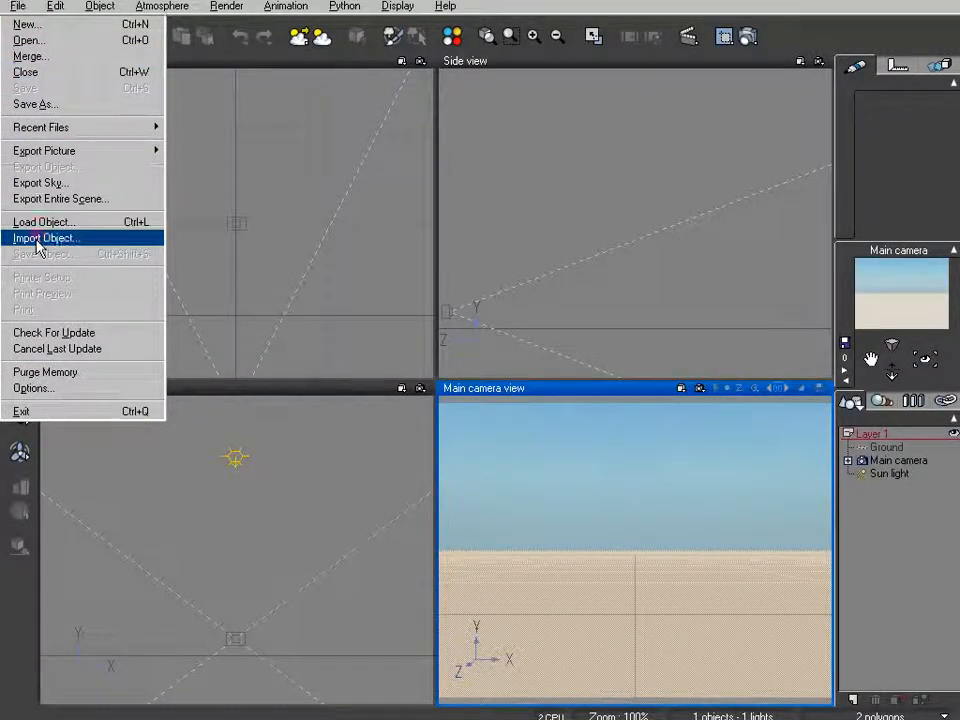
double_click(450, 231)
left_click(382, 271)
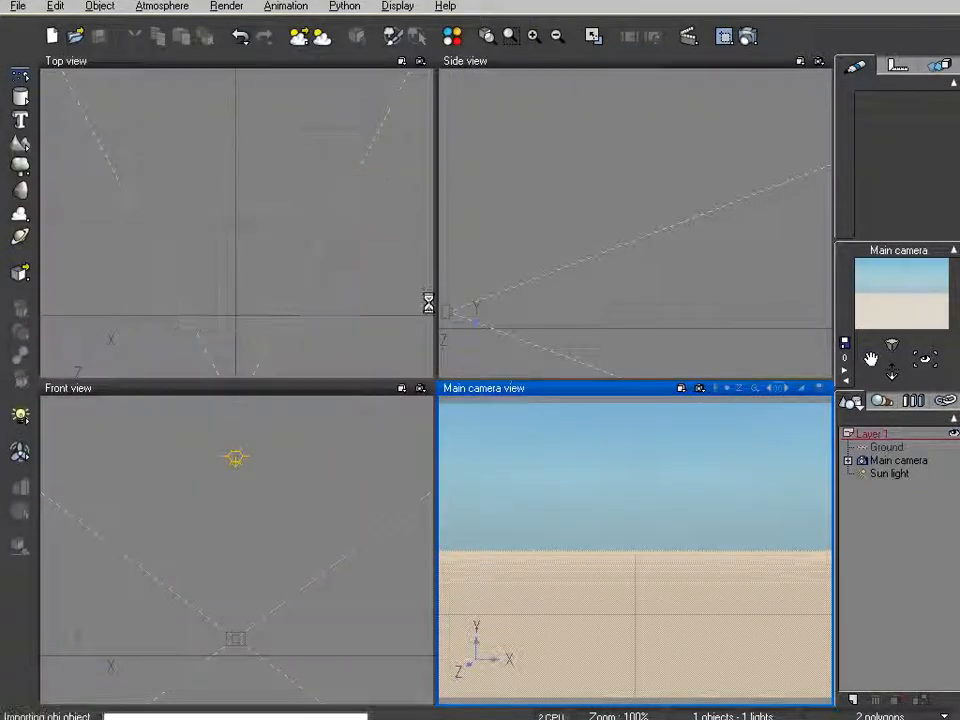
Reposition the stump and orbit the Main camera until the stump's cut top shows.
left_click(642, 338)
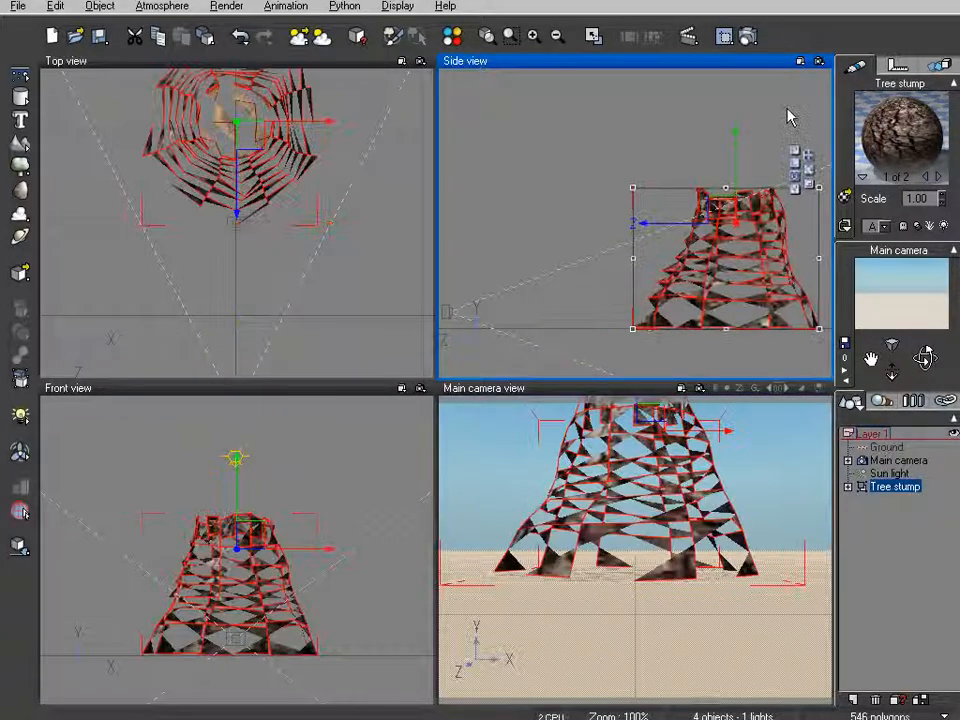
left_click_drag(261, 174, 266, 245)
left_click_drag(927, 359, 924, 376)
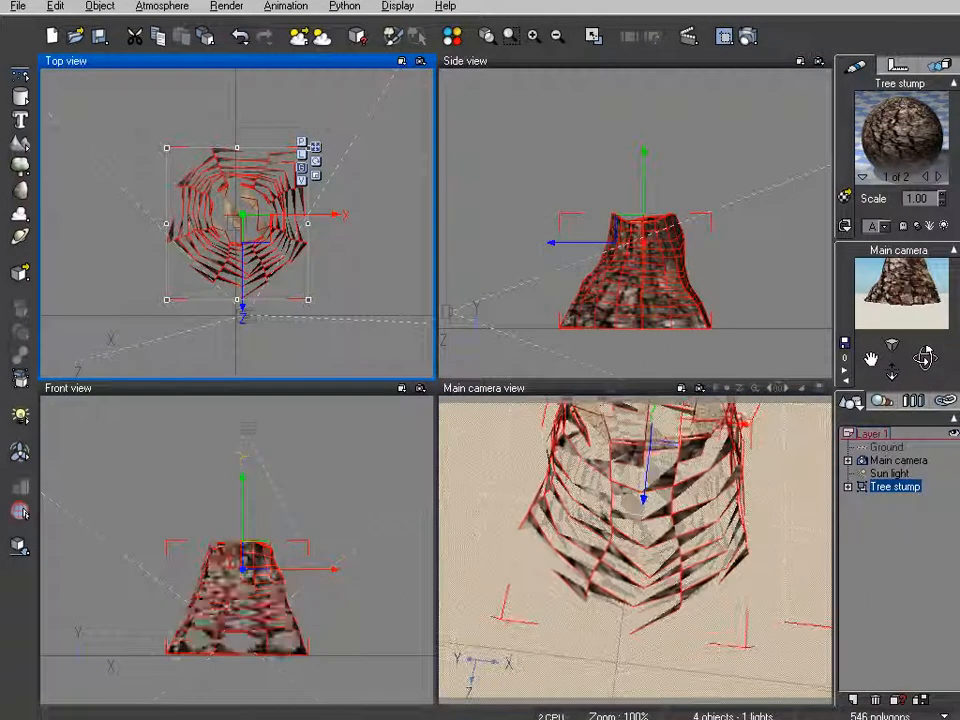
left_click_drag(927, 359, 925, 350)
left_click_drag(253, 228, 246, 147)
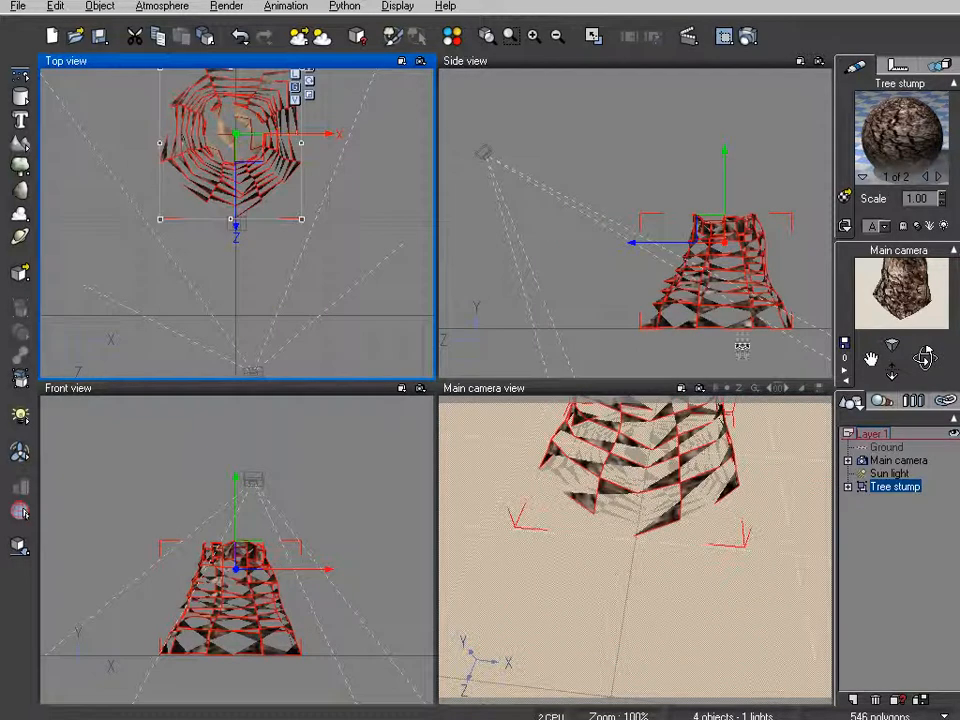
left_click_drag(870, 352, 870, 368)
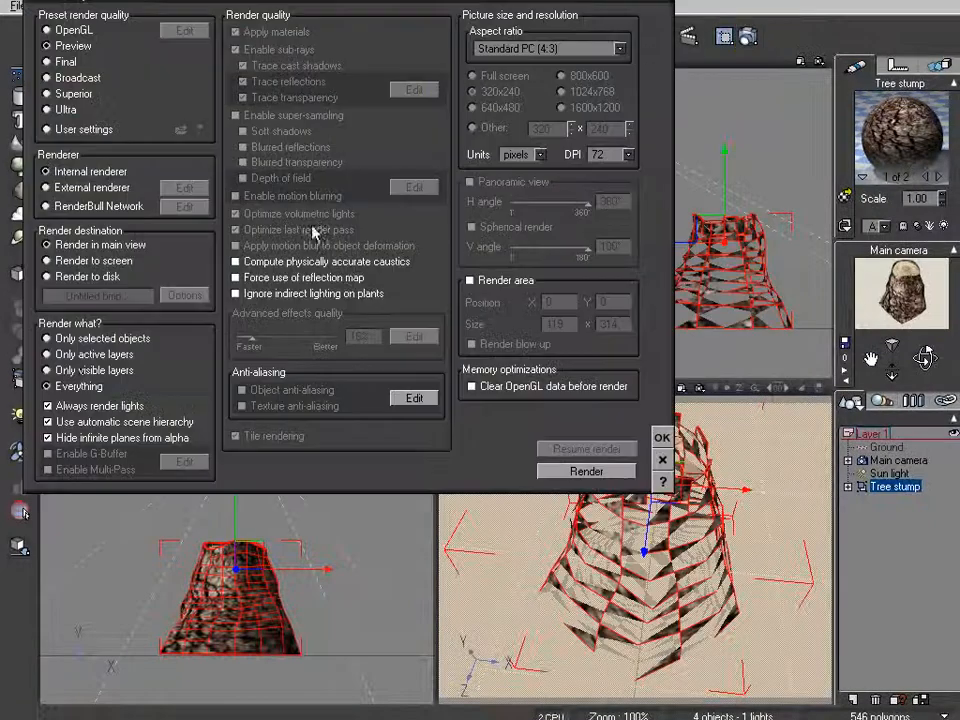
Render the scene at 800x600 in a separate window, then close the preview.
left_click(748, 36)
left_click(76, 261)
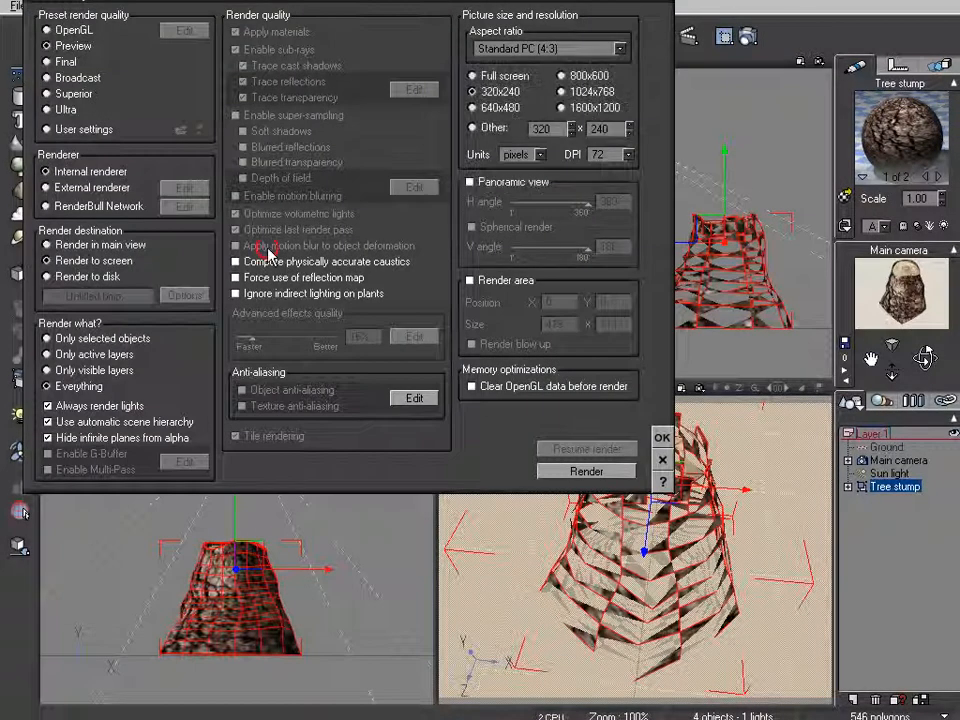
left_click(558, 79)
left_click(662, 437)
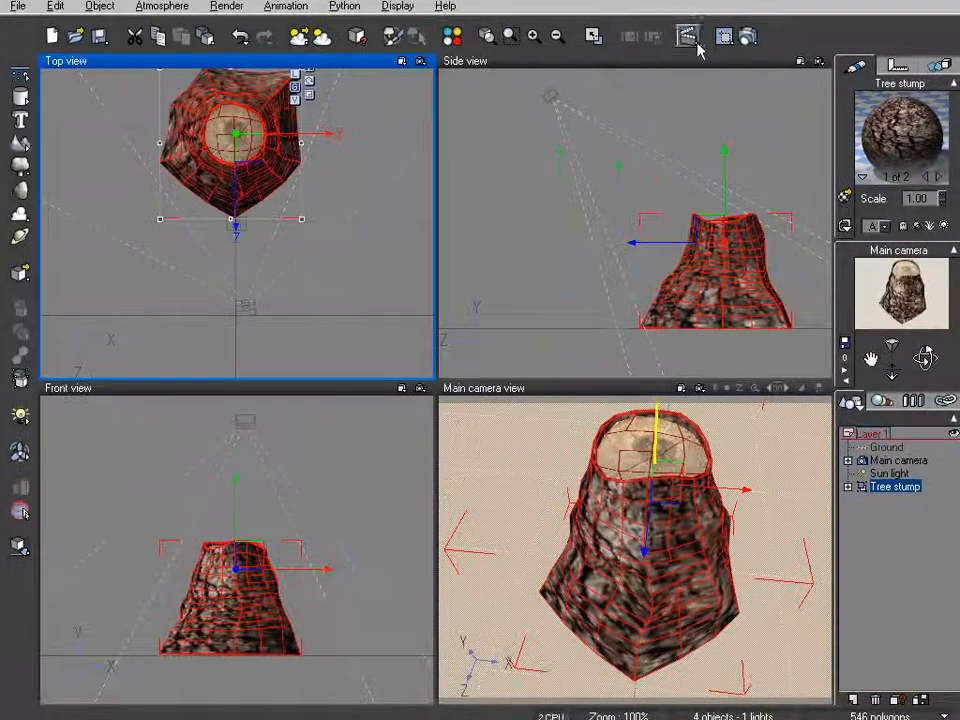
left_click(748, 36)
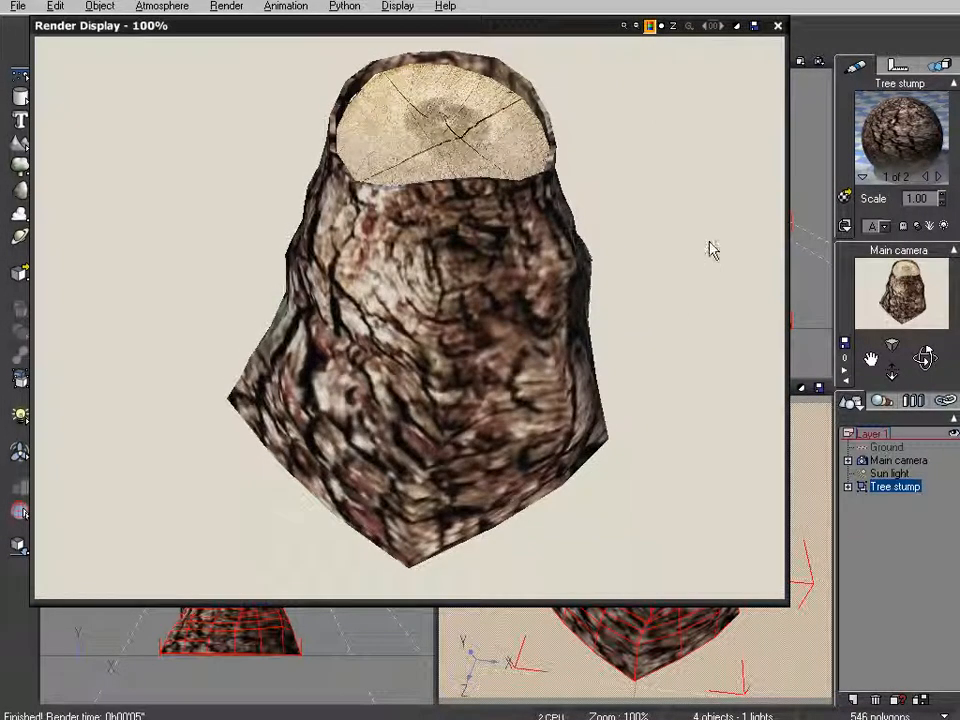
left_click(779, 28)
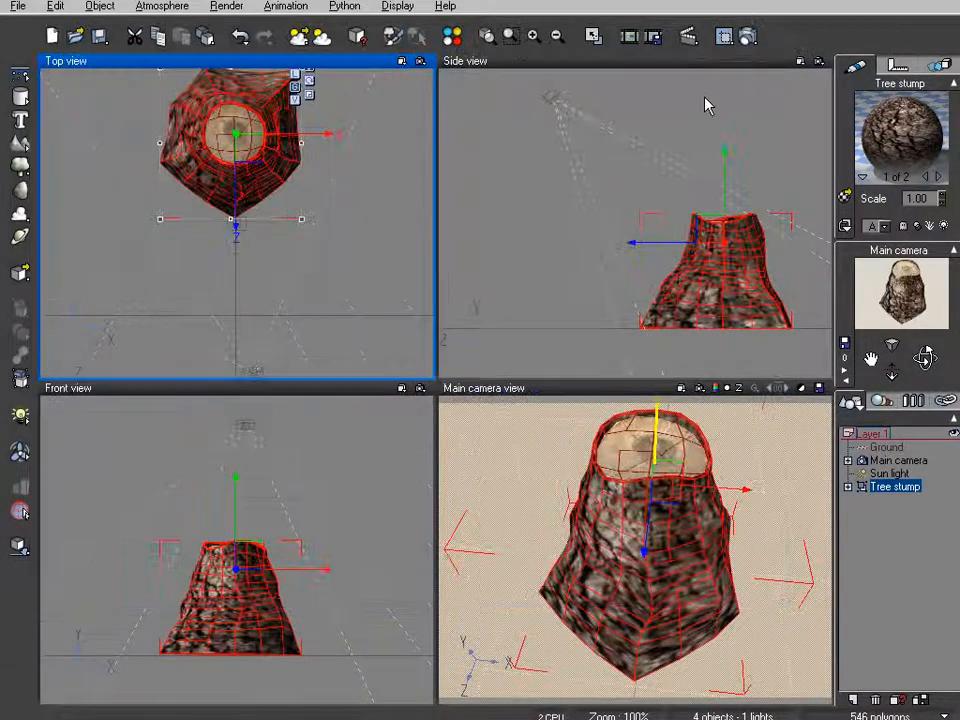
Set the stump material's bark texture Image scale to 3 on Color & Alpha.
double_click(920, 133)
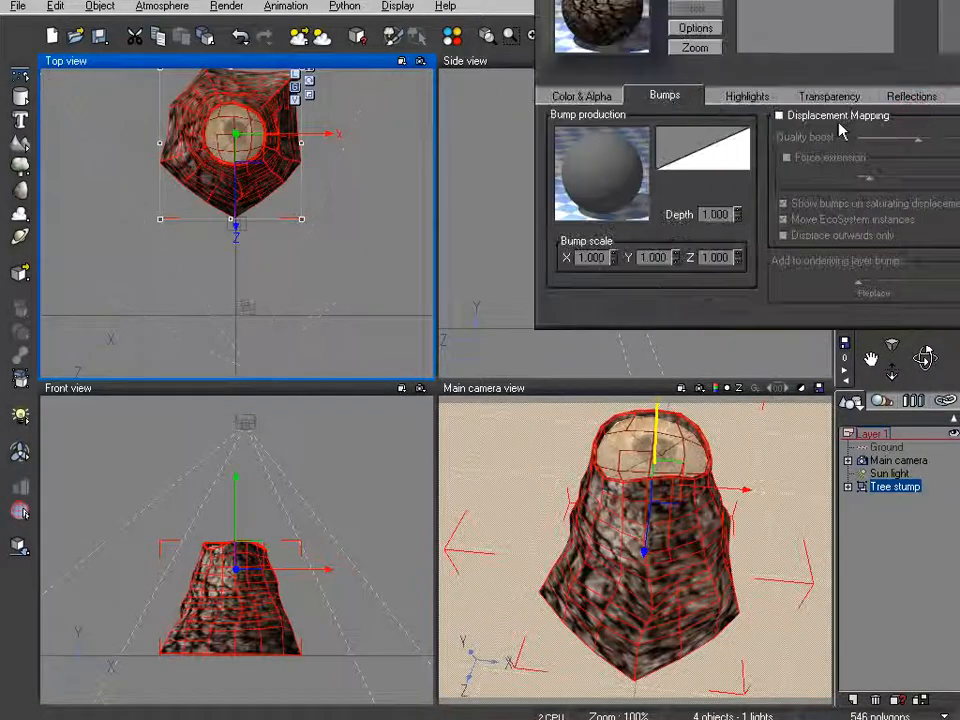
left_click(586, 96)
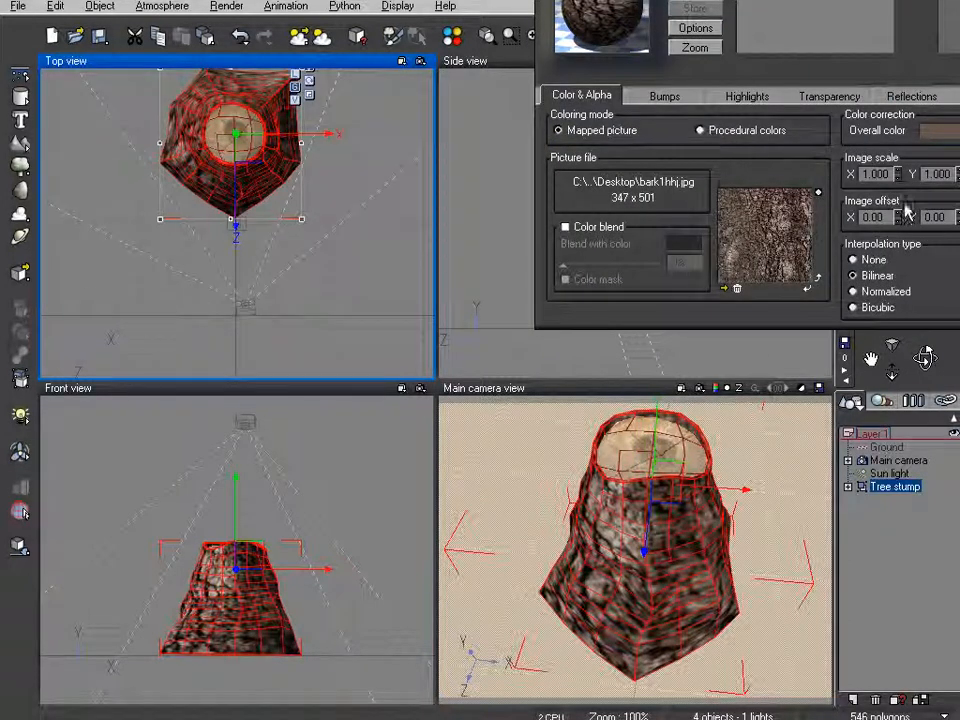
left_click(877, 173)
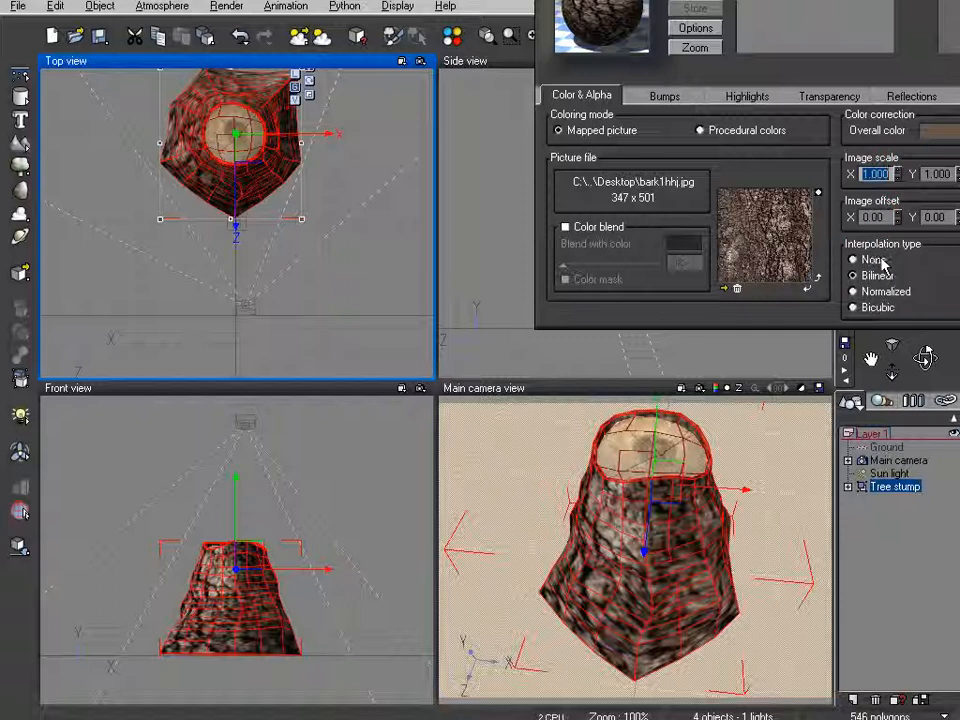
type("3")
key("Return")
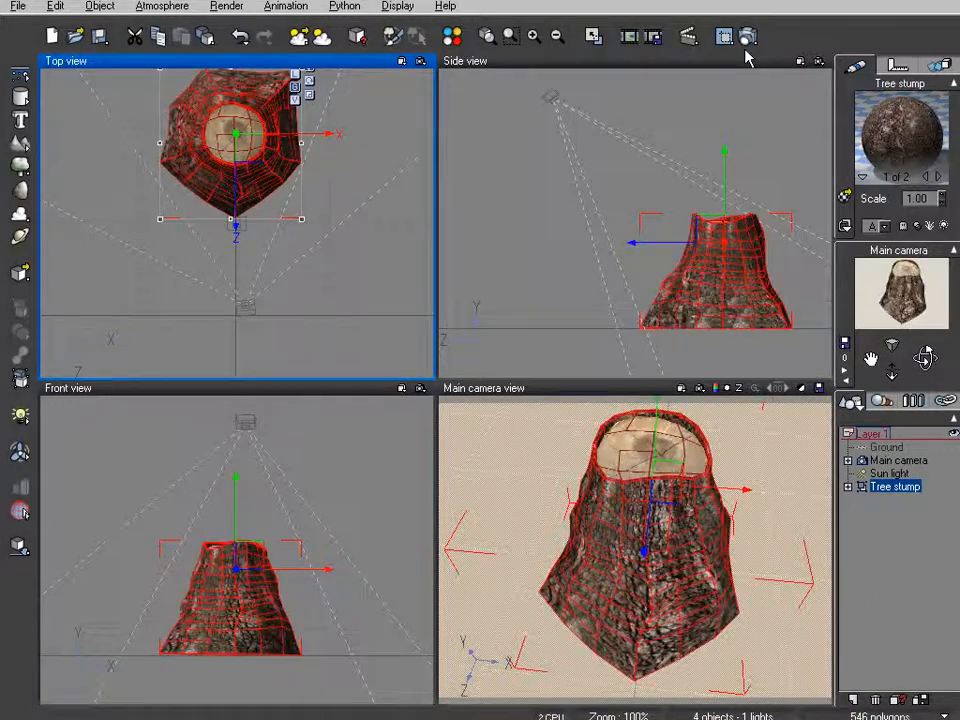
Render the retiled stump, close the preview, and bring the camera close over its top.
left_click(752, 35)
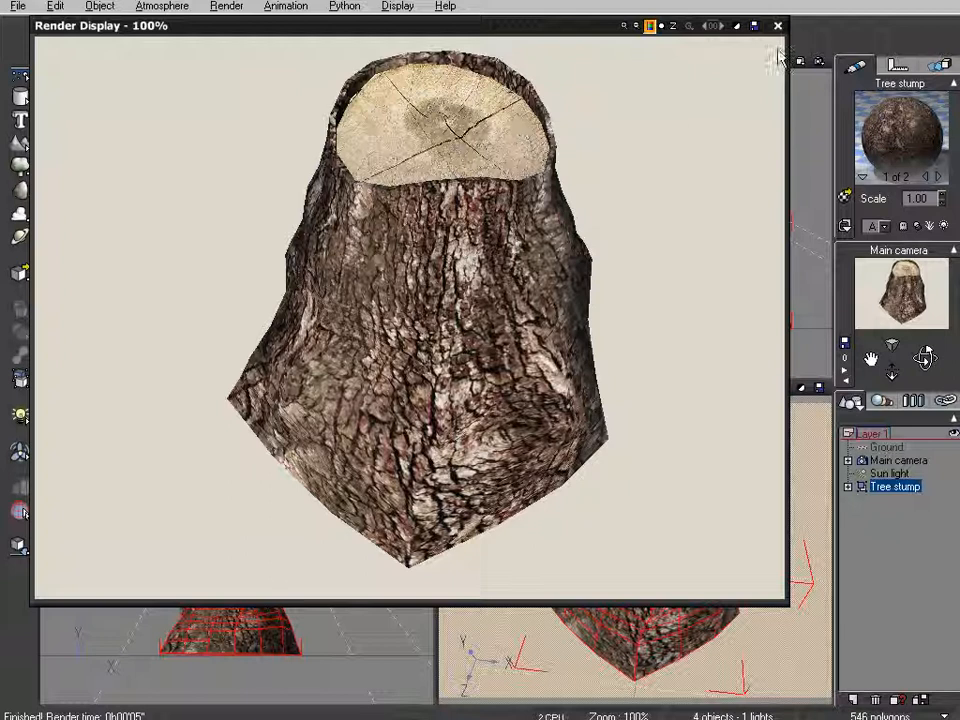
left_click(778, 26)
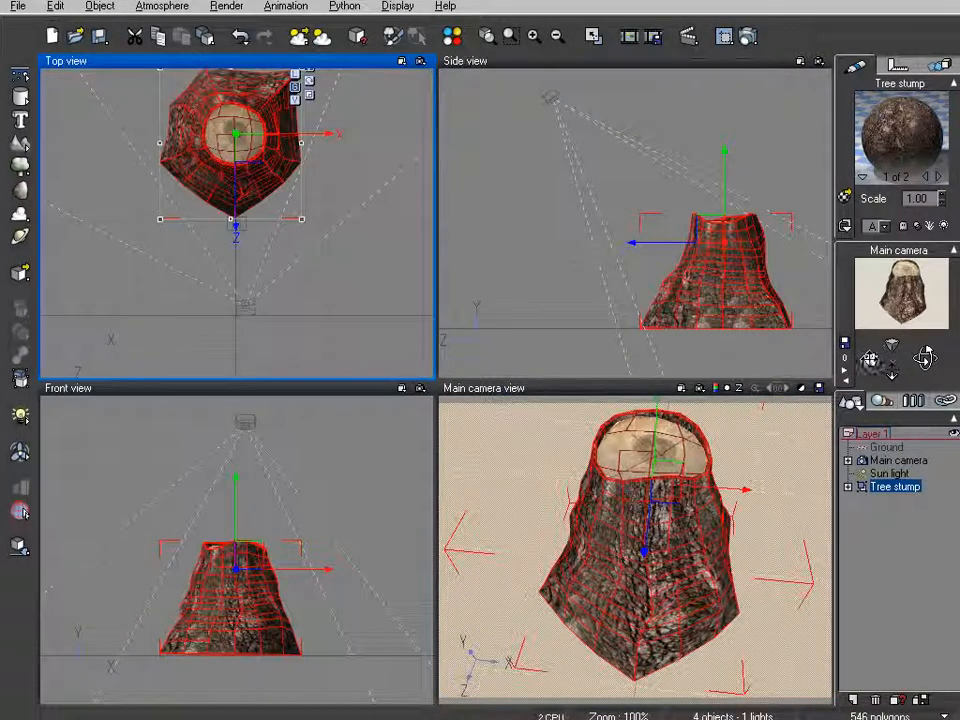
left_click_drag(873, 354, 857, 402)
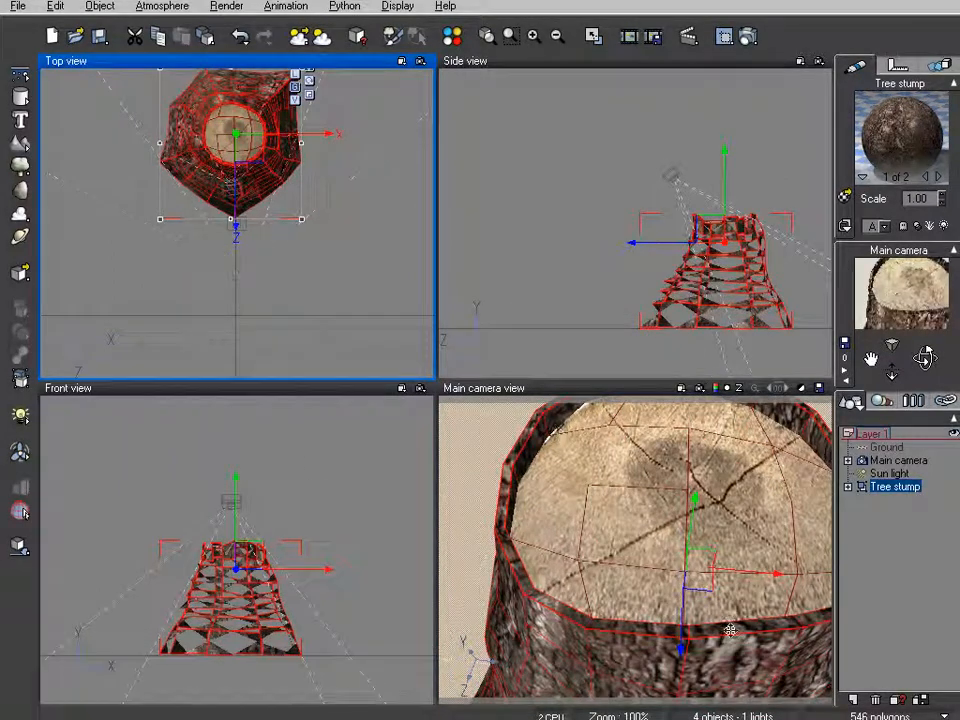
left_click(723, 36)
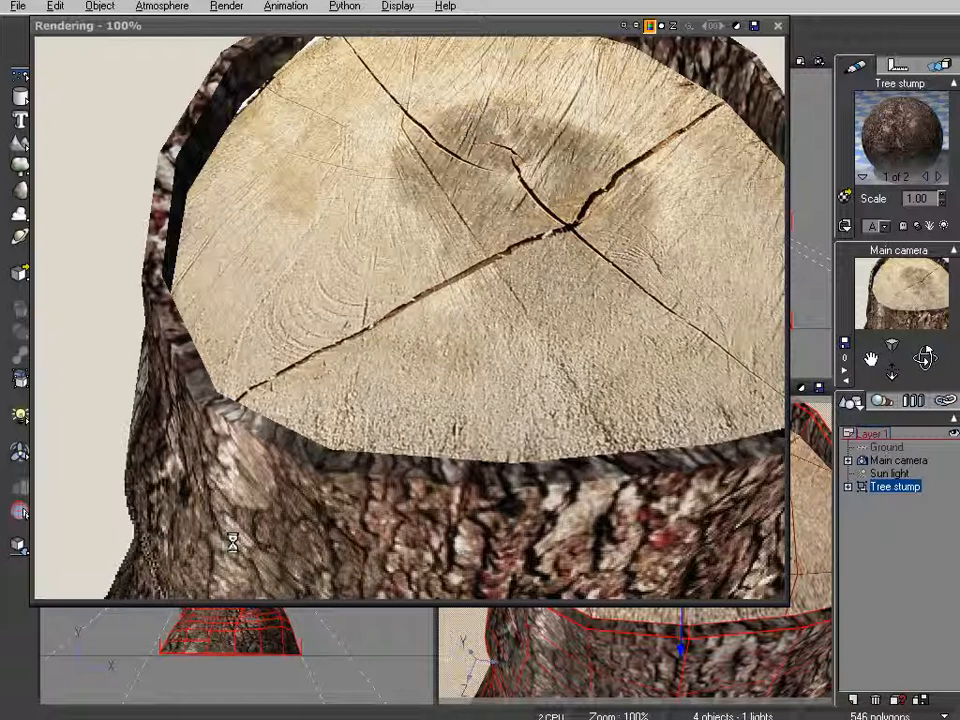
mouse_move(222, 566)
left_mouse_down()
mouse_move(232, 419)
mouse_move(258, 414)
left_mouse_up()
left_click_drag(761, 75, 760, 112)
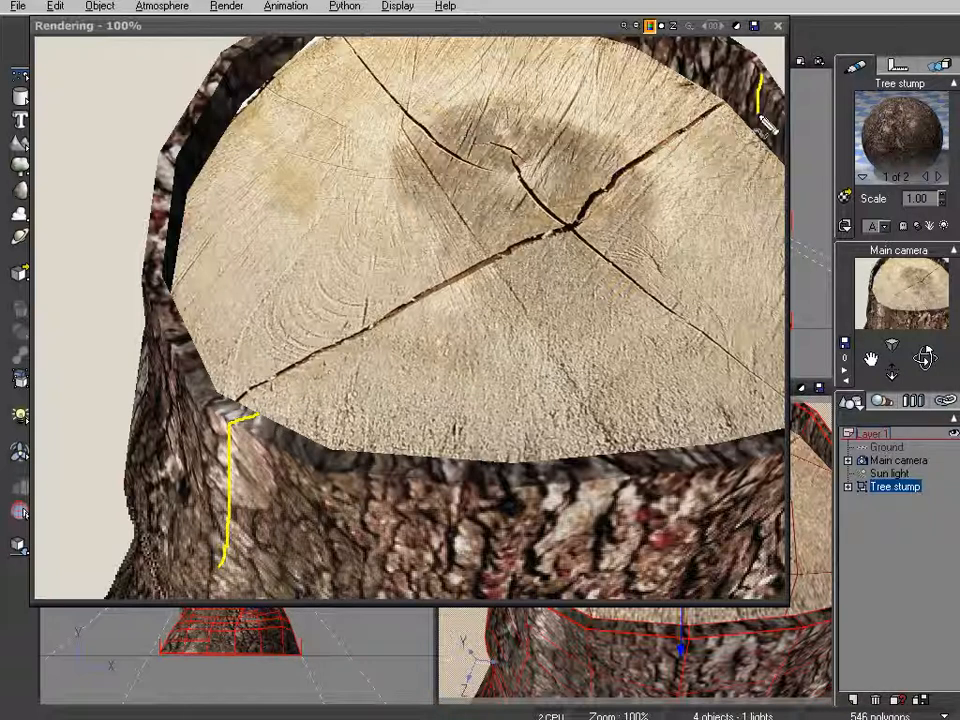
mouse_move(478, 575)
left_mouse_down()
mouse_move(503, 490)
mouse_move(497, 461)
left_mouse_up()
left_click_drag(459, 546, 470, 450)
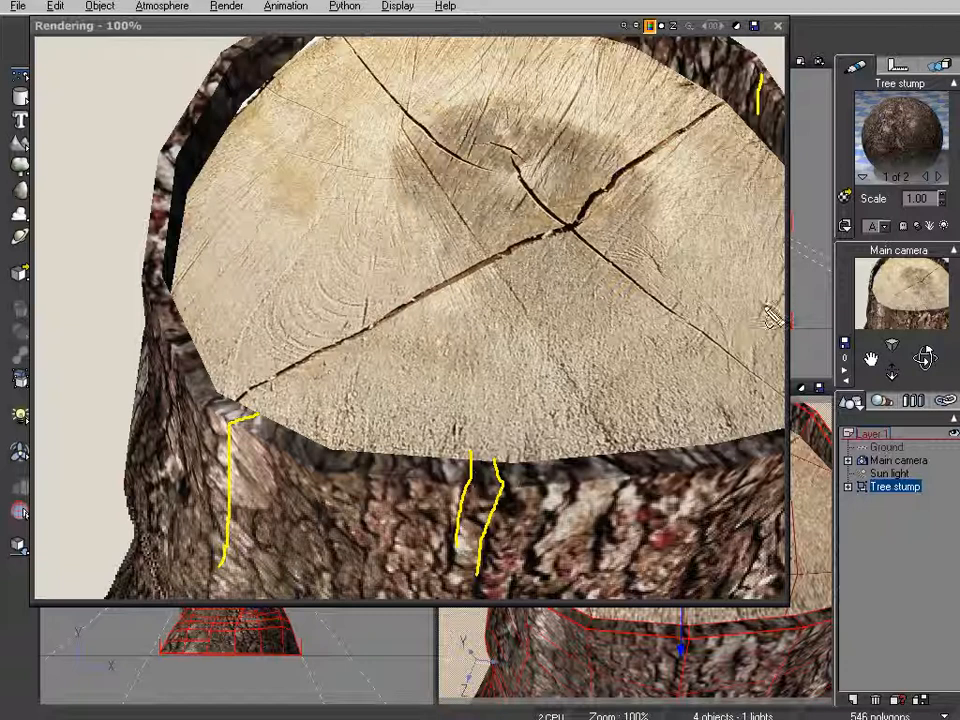
left_click(778, 25)
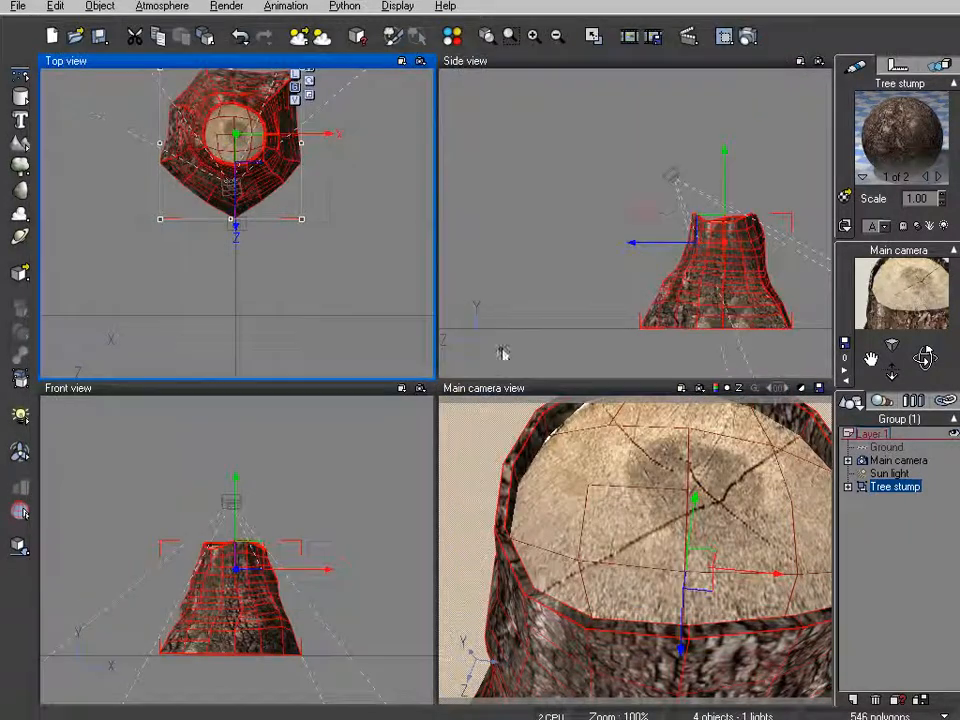
Pull the Main camera back to frame the stump's top and upper trunk, then minimize Vue.
left_click_drag(892, 373, 892, 432)
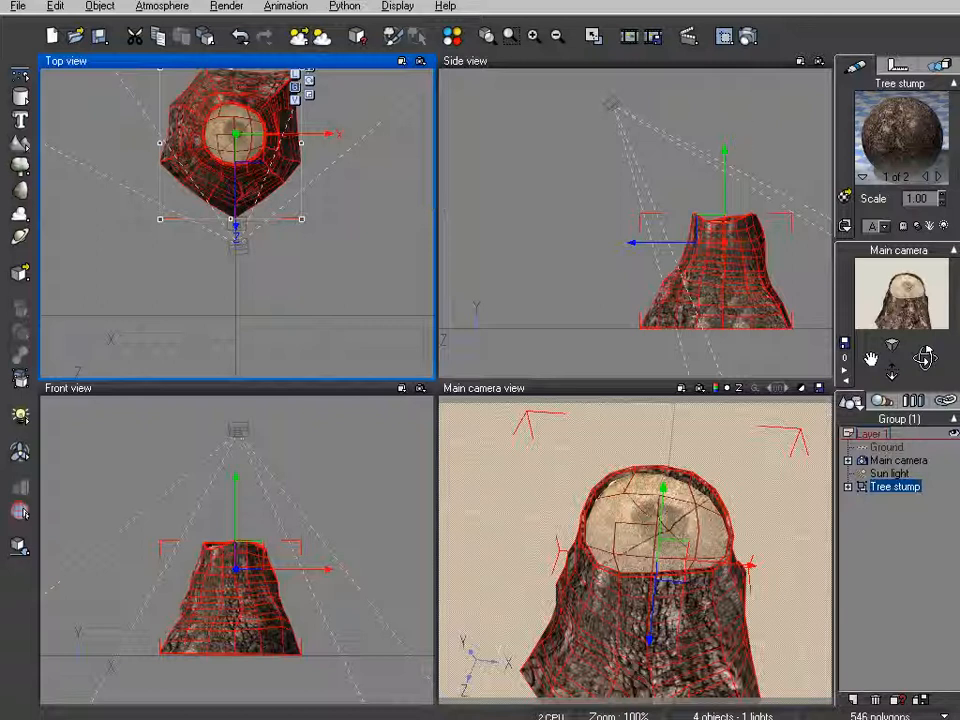
left_click(908, 1)
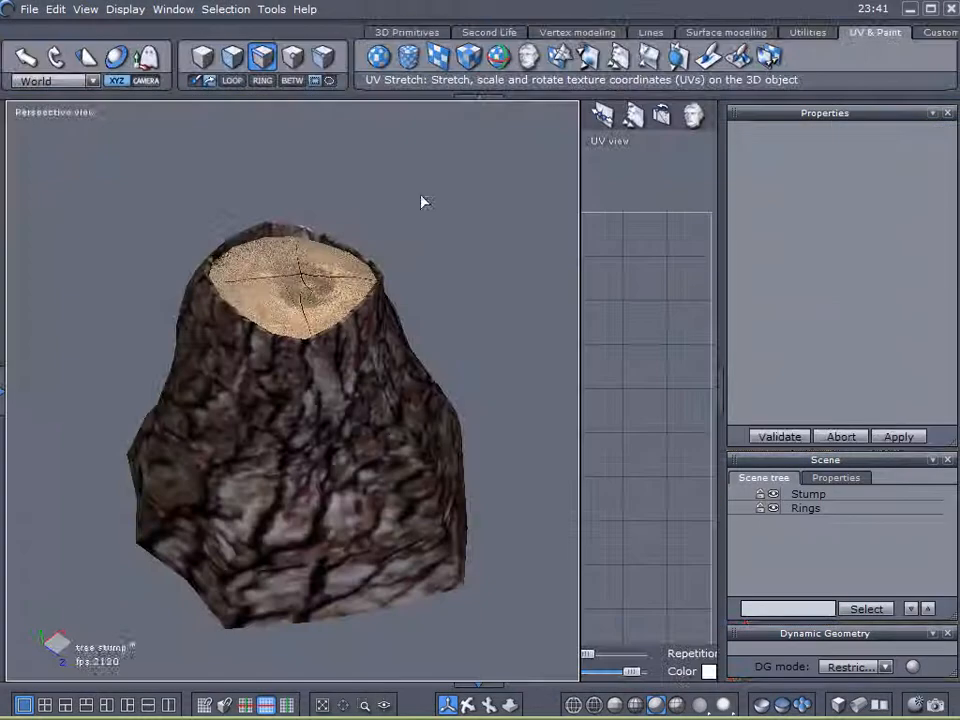
Minimize Hexagon to reveal the desktop with the bark1hhj and Cutend01 texture files.
left_click(909, 8)
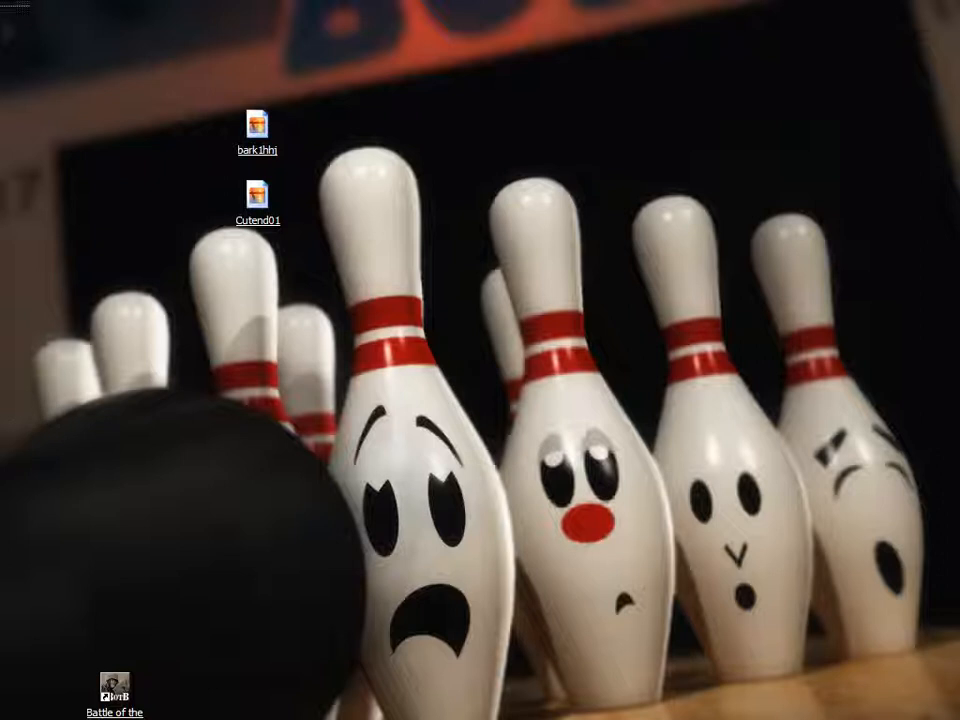
left_click_drag(0, 369, 453, 361)
left_click(562, 420)
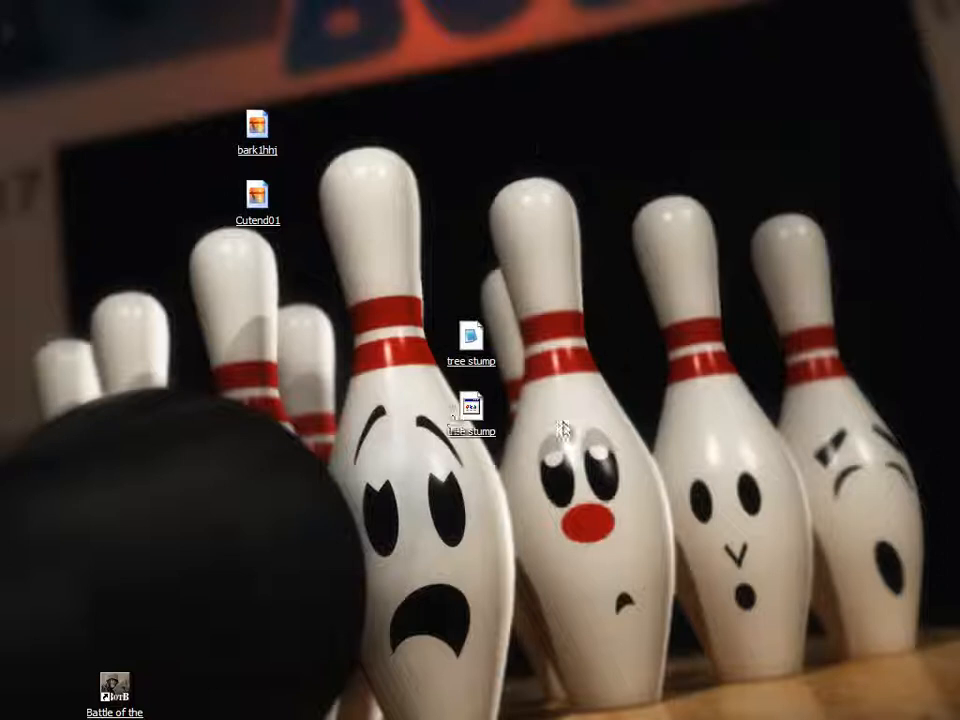
left_click(470, 413)
left_click(615, 360)
left_click(526, 311)
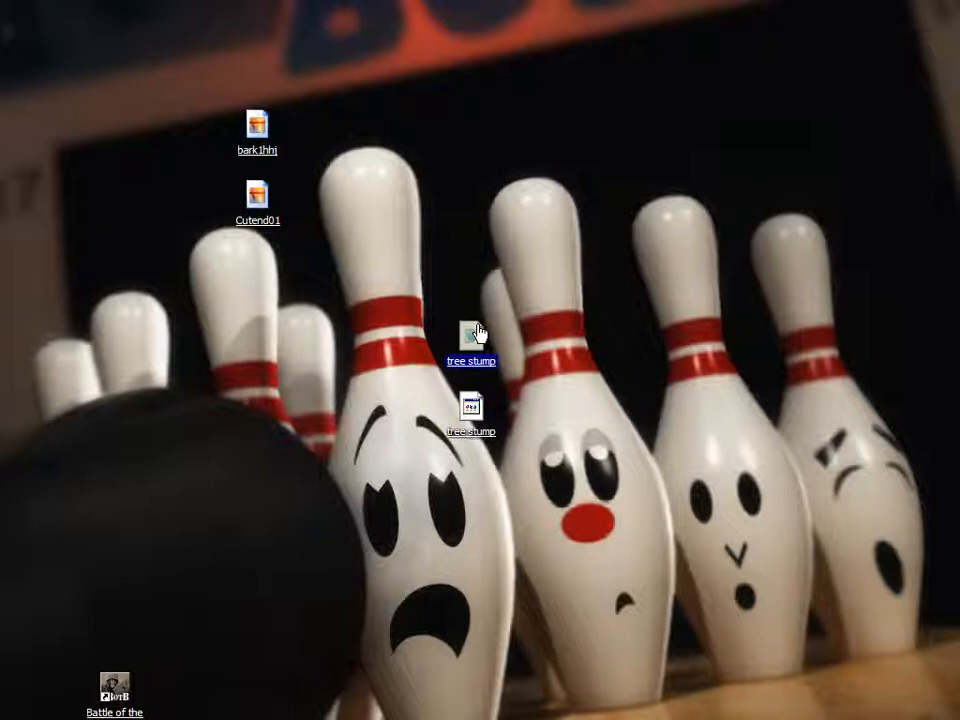
left_click(557, 241)
left_click(557, 360)
left_click(554, 371)
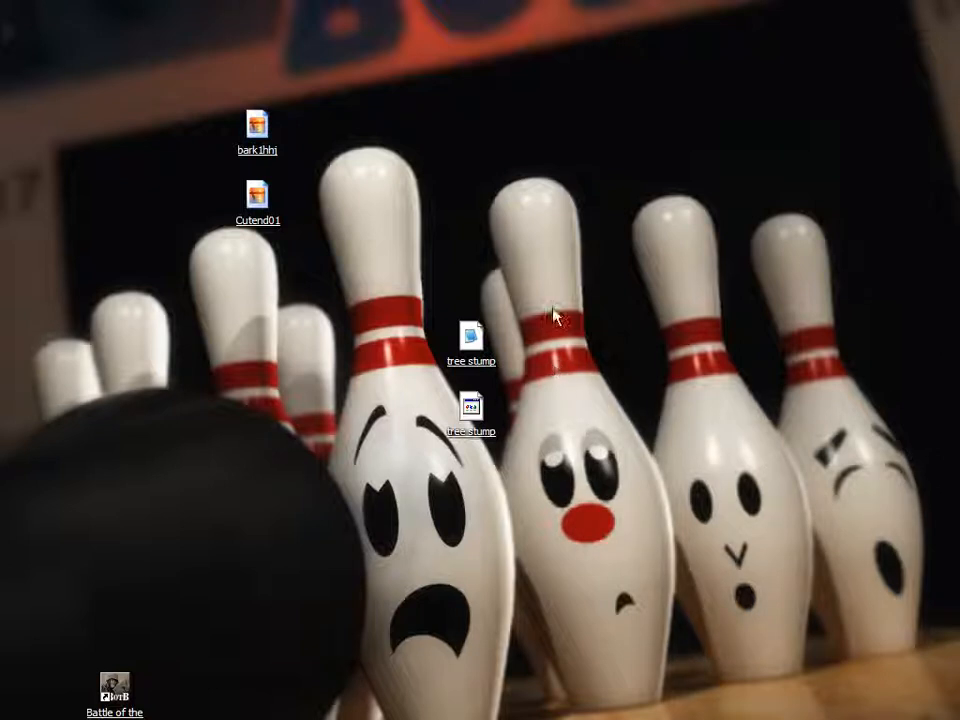
Select files on the desktop, then open the tree stump .mtl file in Notepad.
left_click_drag(612, 170, 870, 472)
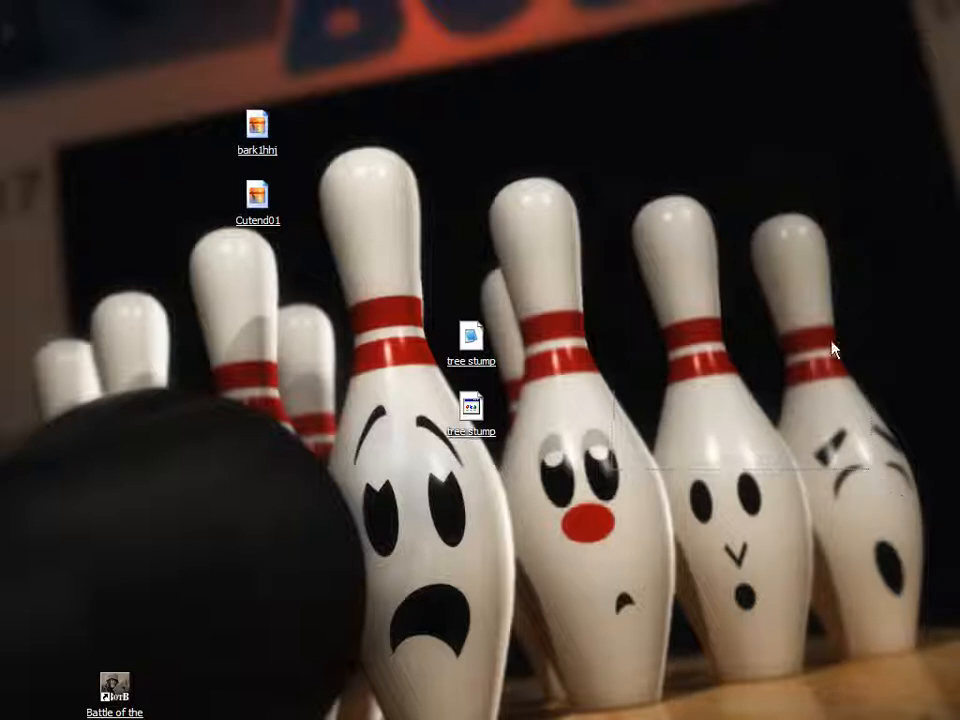
left_click_drag(581, 211, 786, 514)
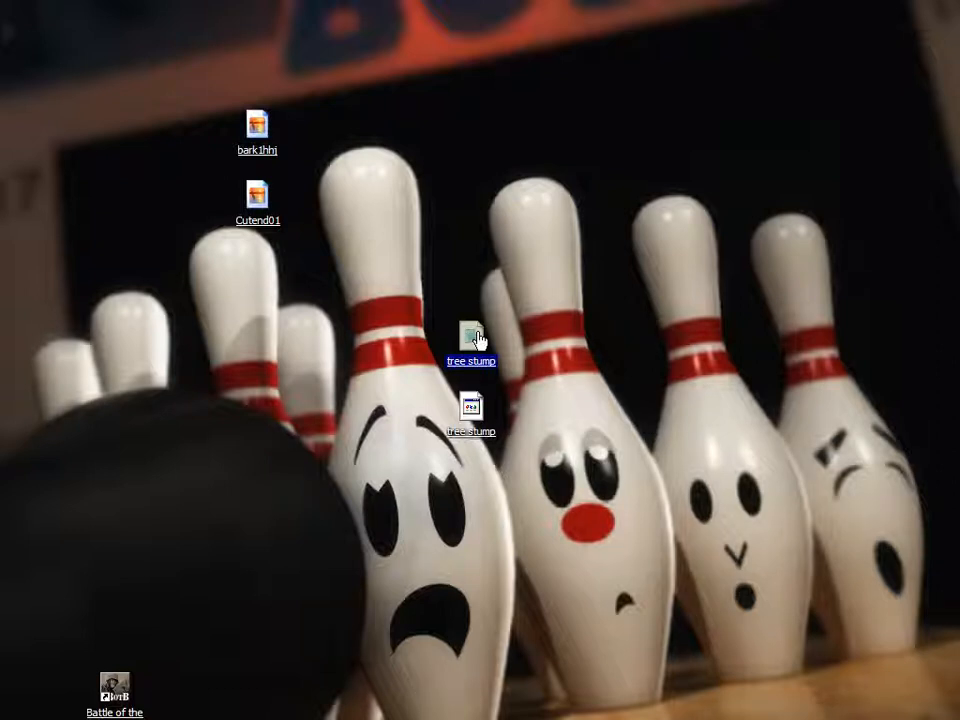
left_click(415, 302)
double_click(461, 343)
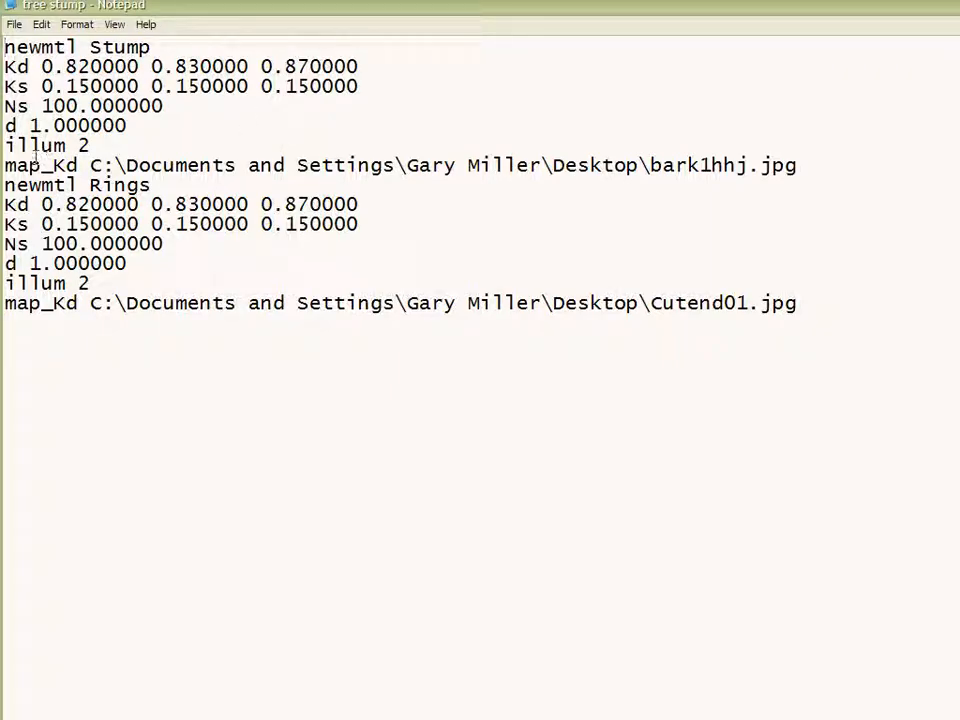
Highlight the Stump and Rings material names, texture map paths, illum, colour and shine values.
left_click_drag(16, 145, 91, 145)
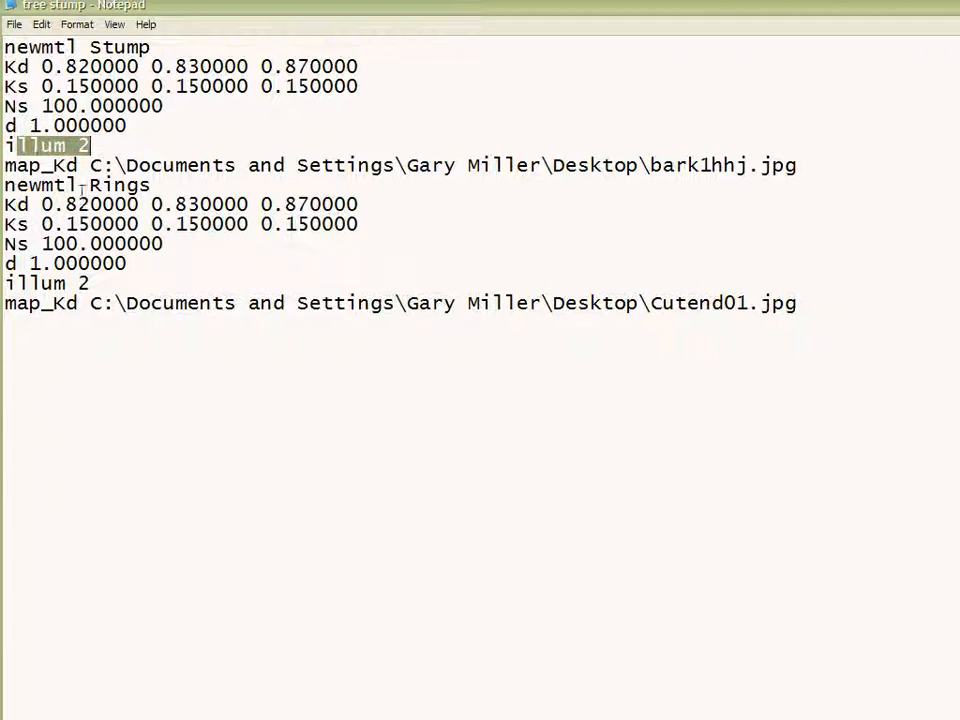
left_click_drag(19, 283, 4, 185)
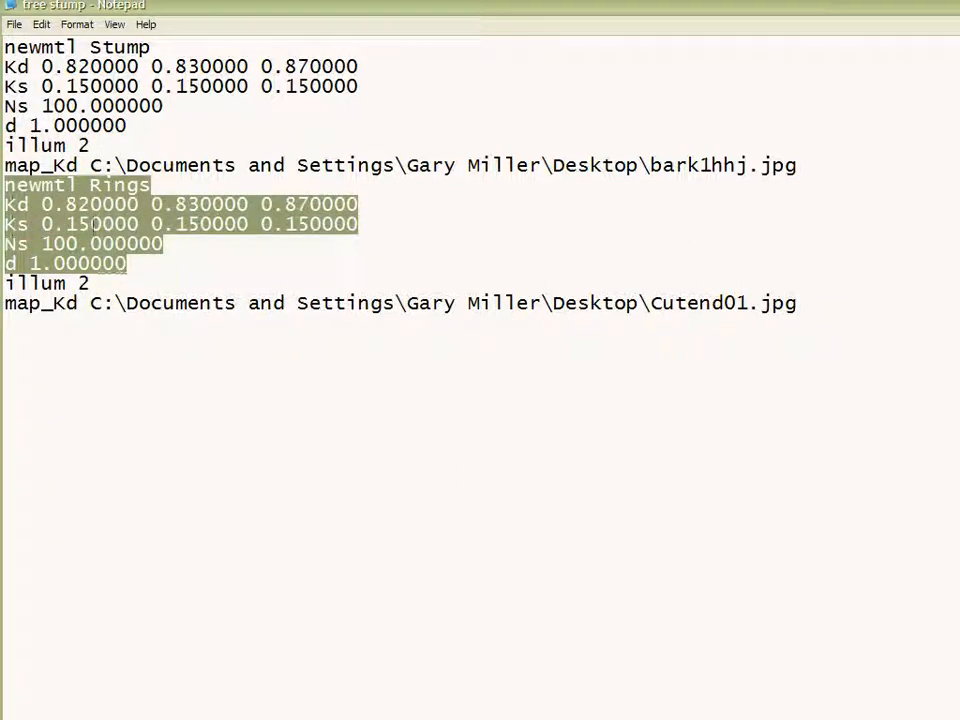
left_click_drag(151, 185, 20, 186)
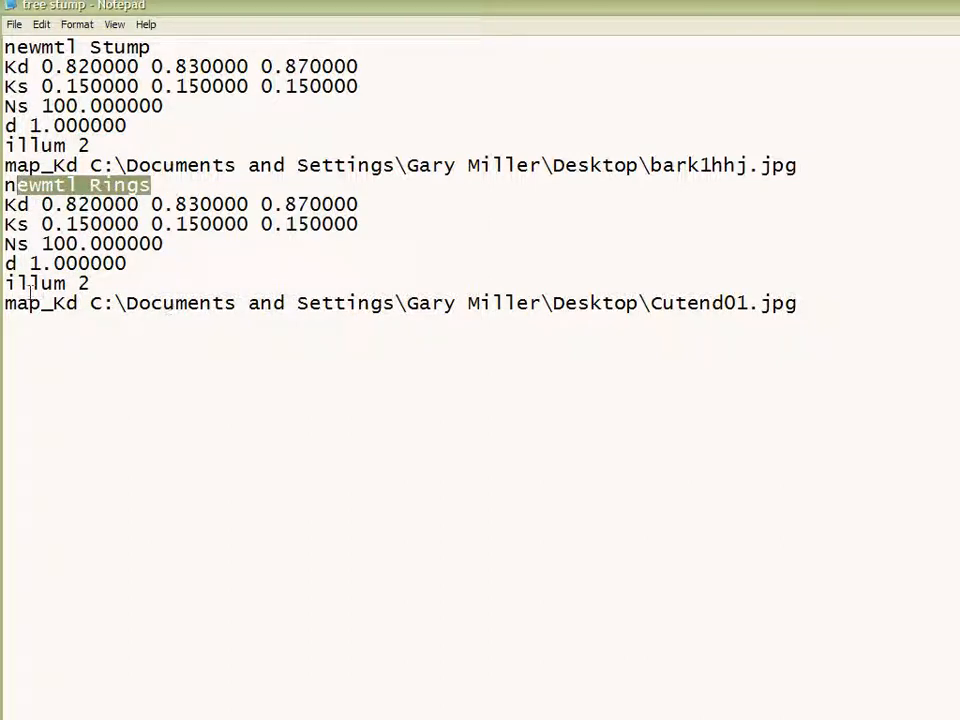
left_click_drag(40, 303, 383, 305)
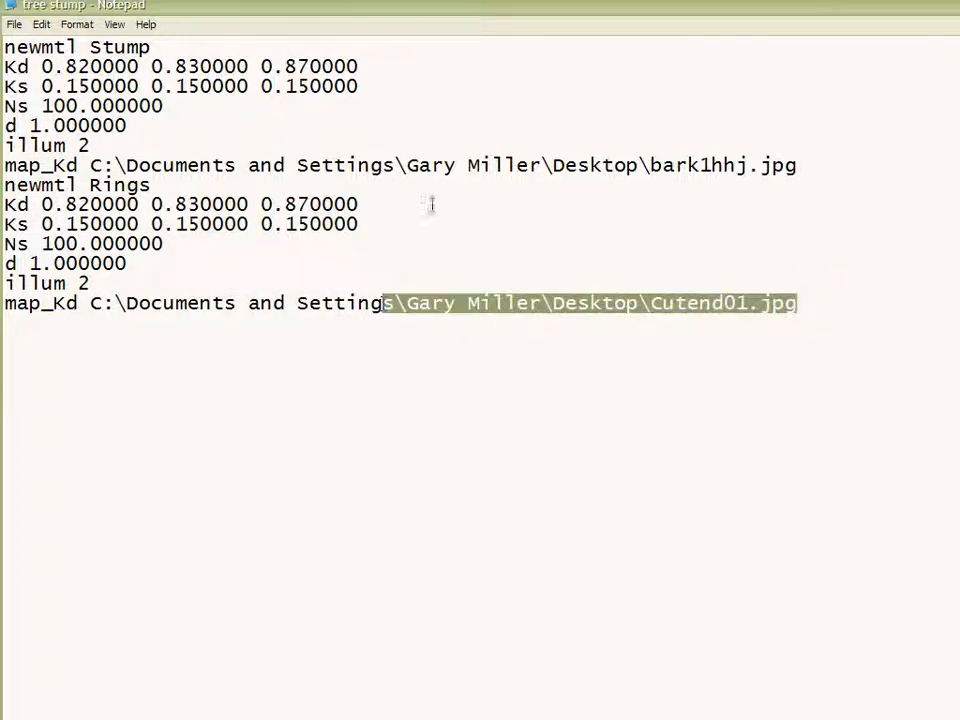
left_click_drag(801, 165, 30, 165)
left_click_drag(120, 40, 4, 47)
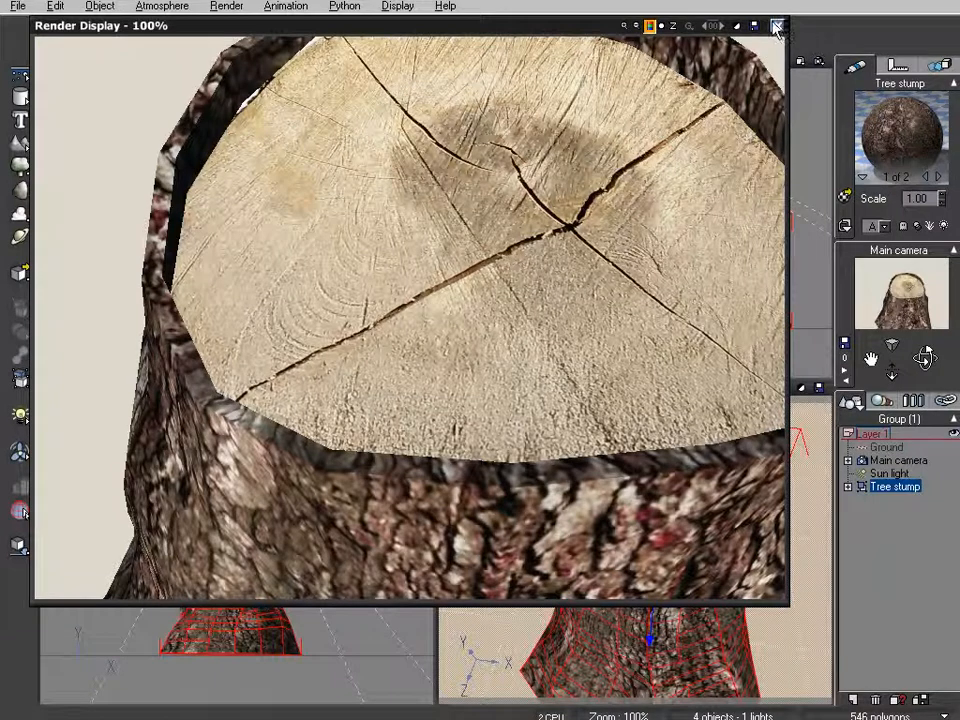
left_click(777, 26)
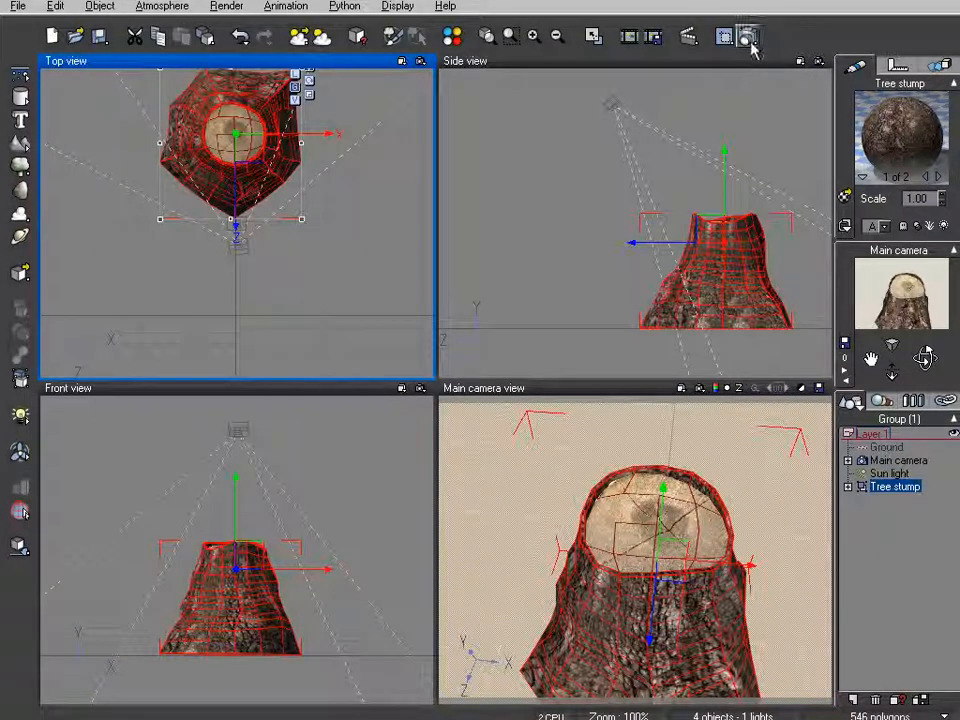
left_click(748, 37)
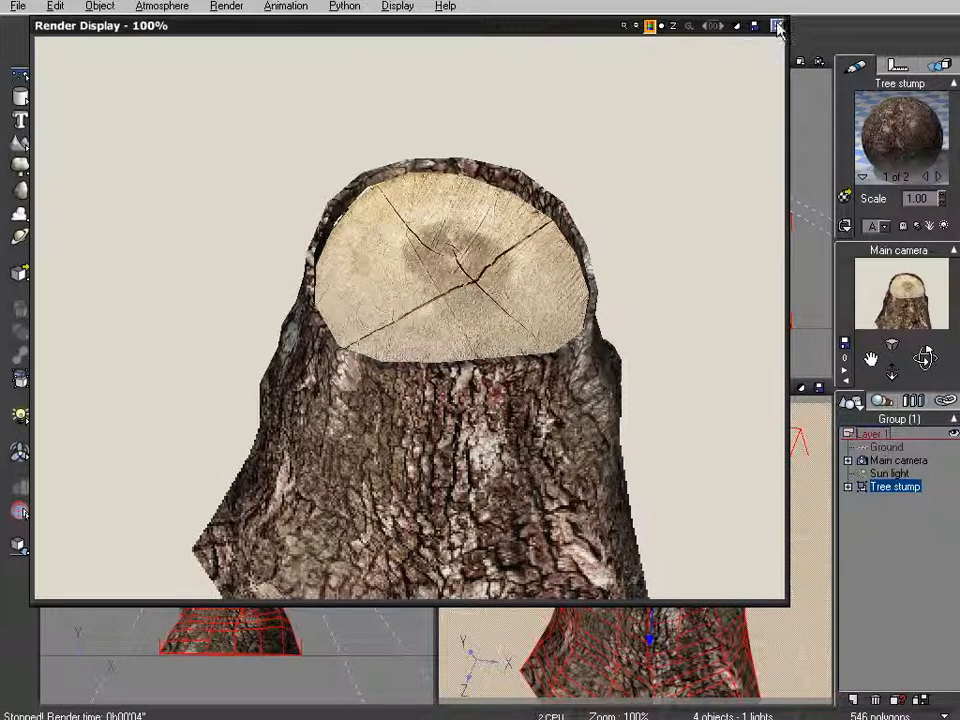
left_click(778, 26)
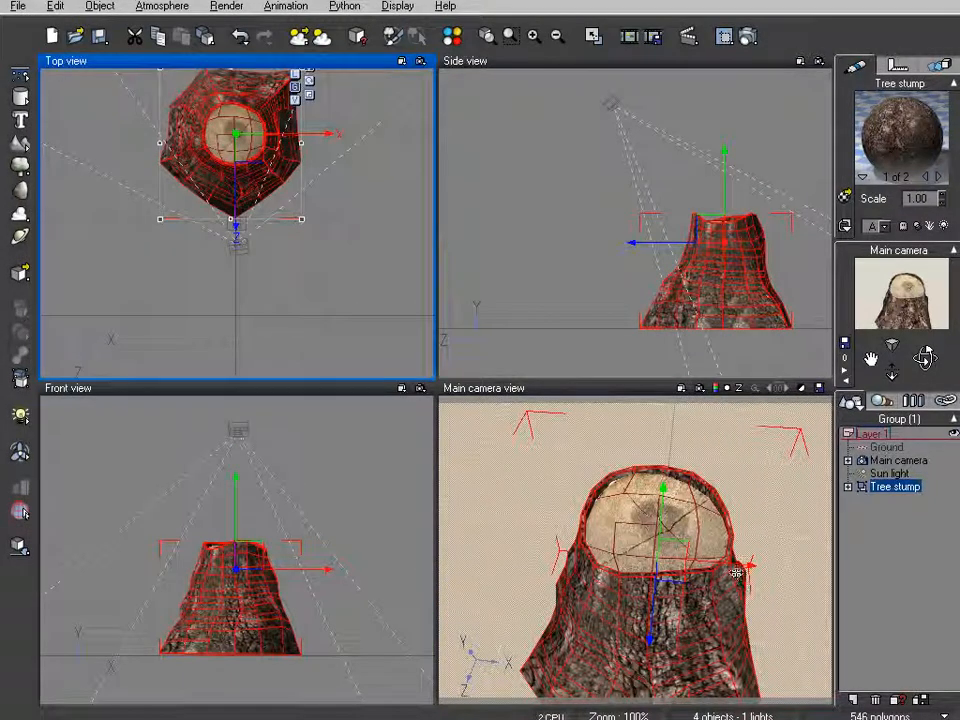